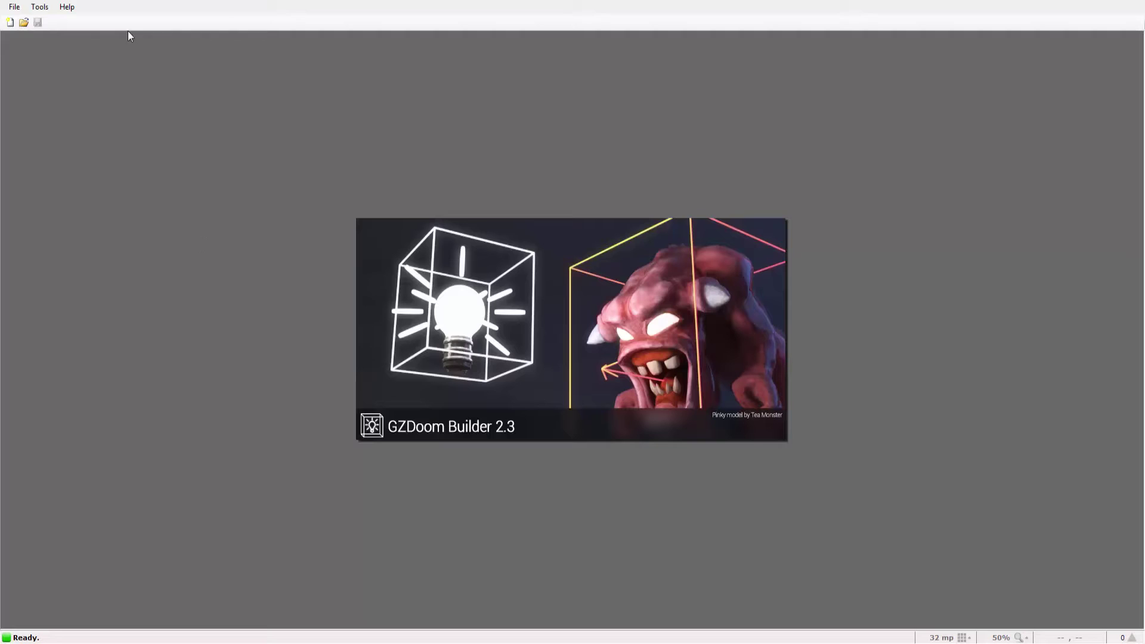
- Create a new map named MAP01 using the GZDoom: Doom 2 (Hexen format) configuration and ZDoom ACS script type
key("ctrl+n")
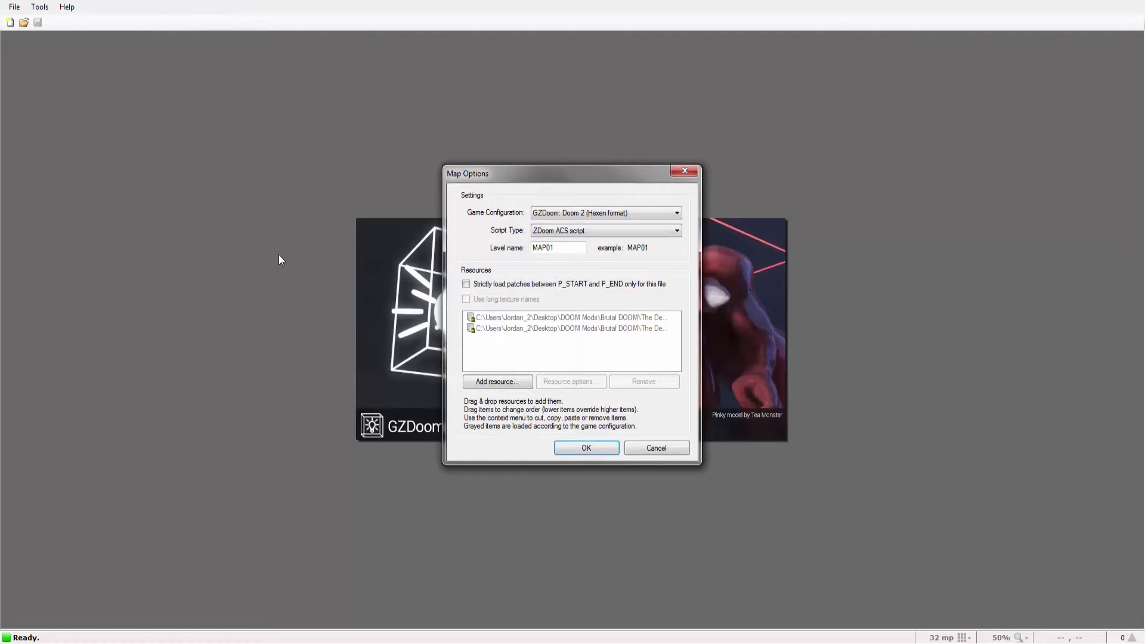
left_click(573, 449)
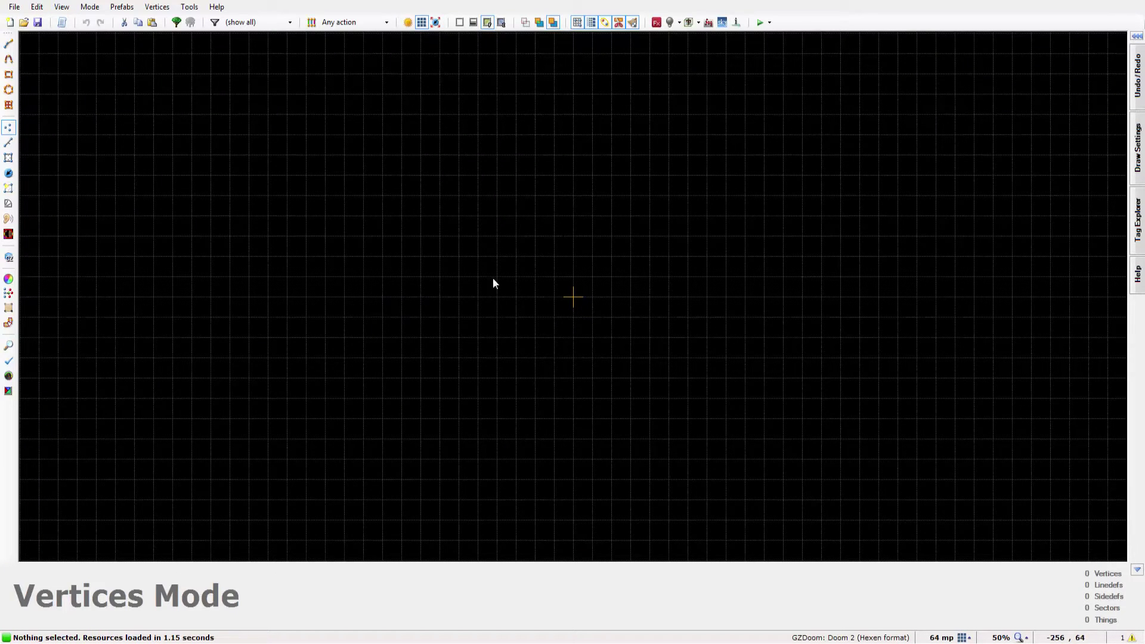
right_click(364, 136)
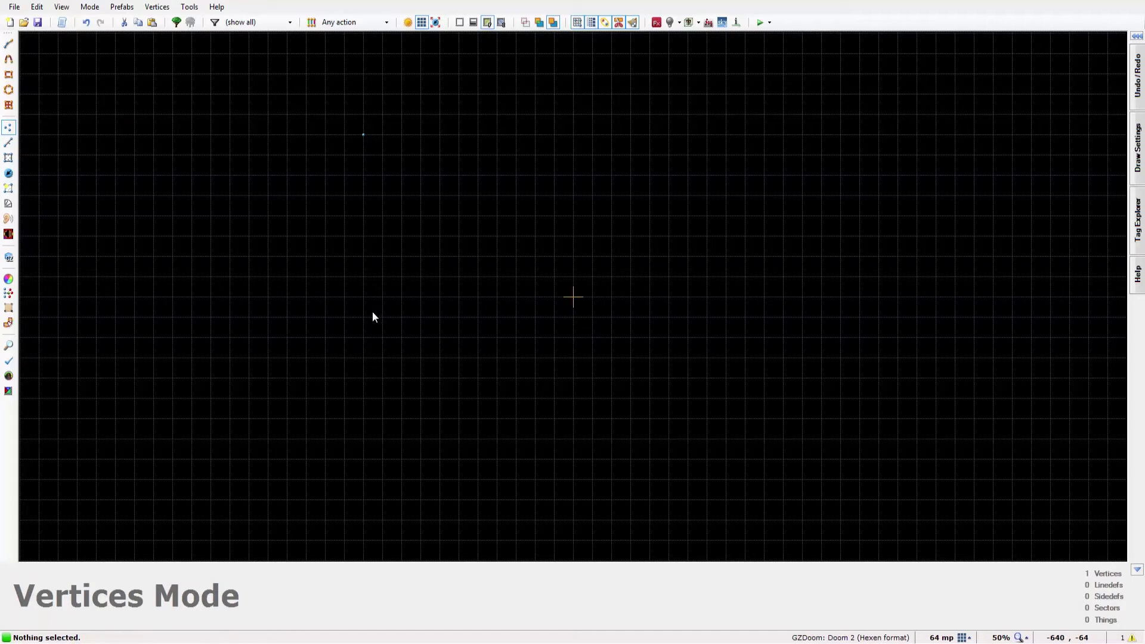
key("ctrl+z")
- Draw a closed rectangular room 896 by 512 units around the origin, and move its upper and lower walls outward 64 units each
key("l")
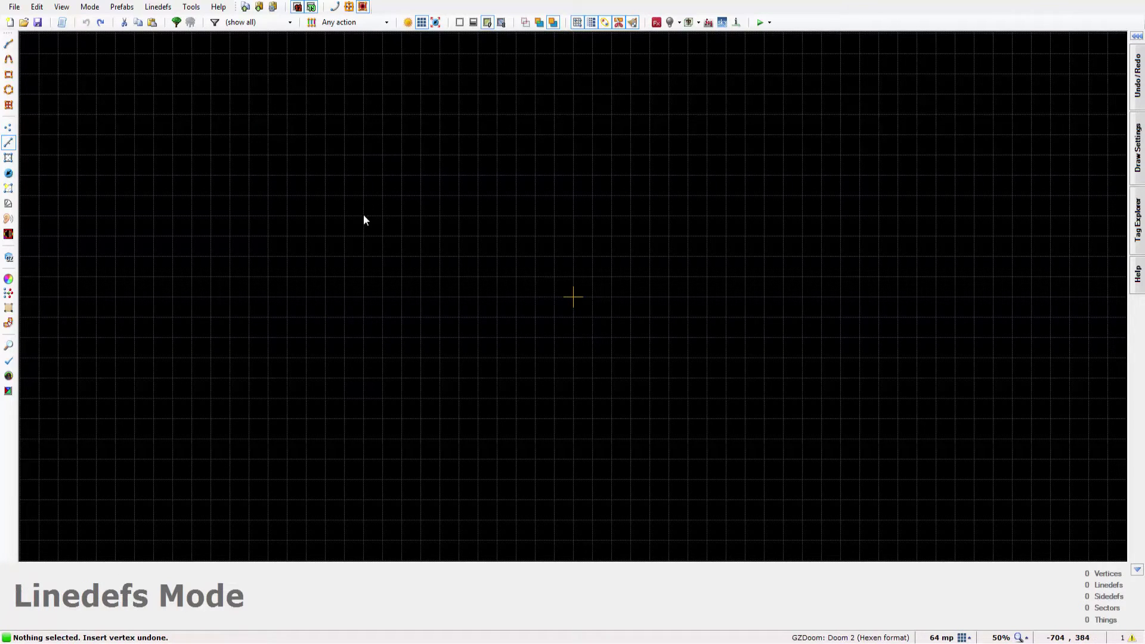
right_click(439, 222)
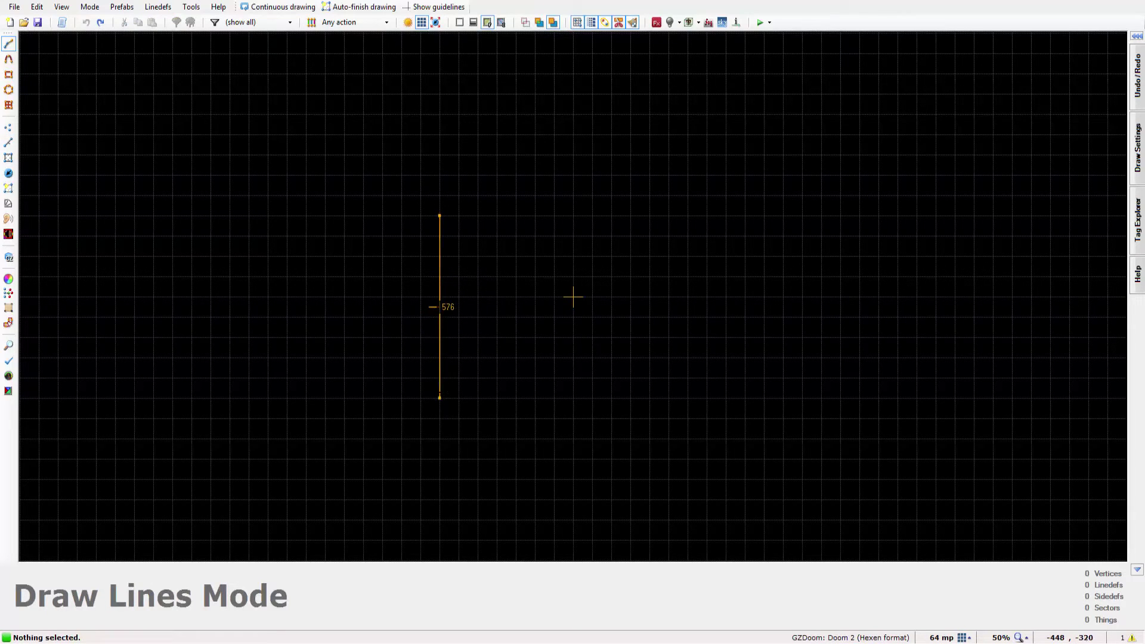
left_click(439, 379)
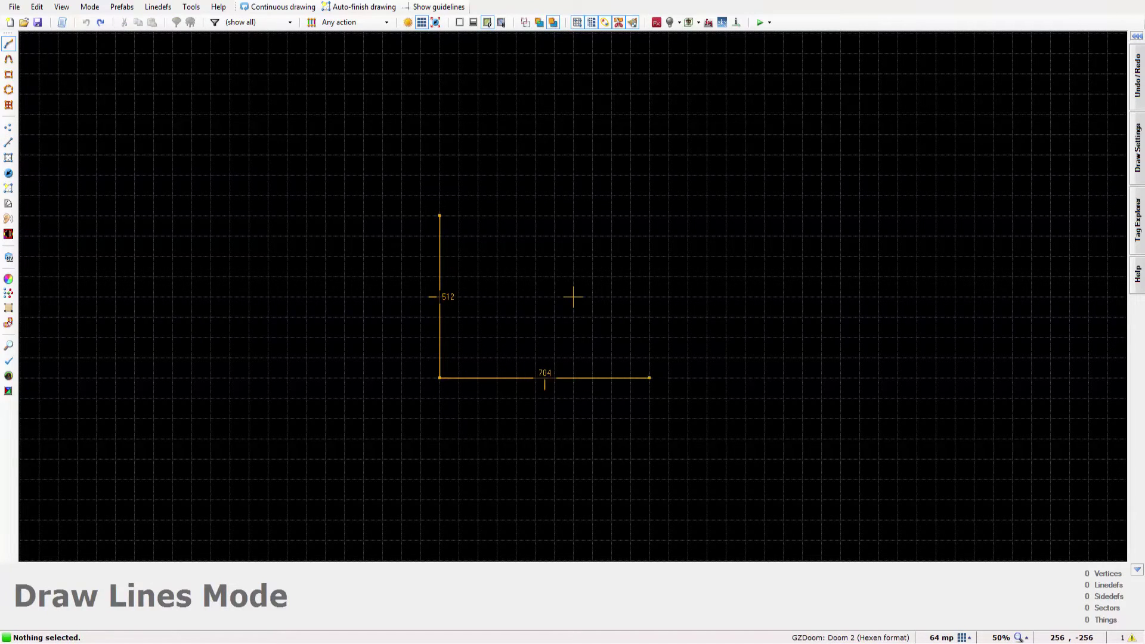
left_click(706, 378)
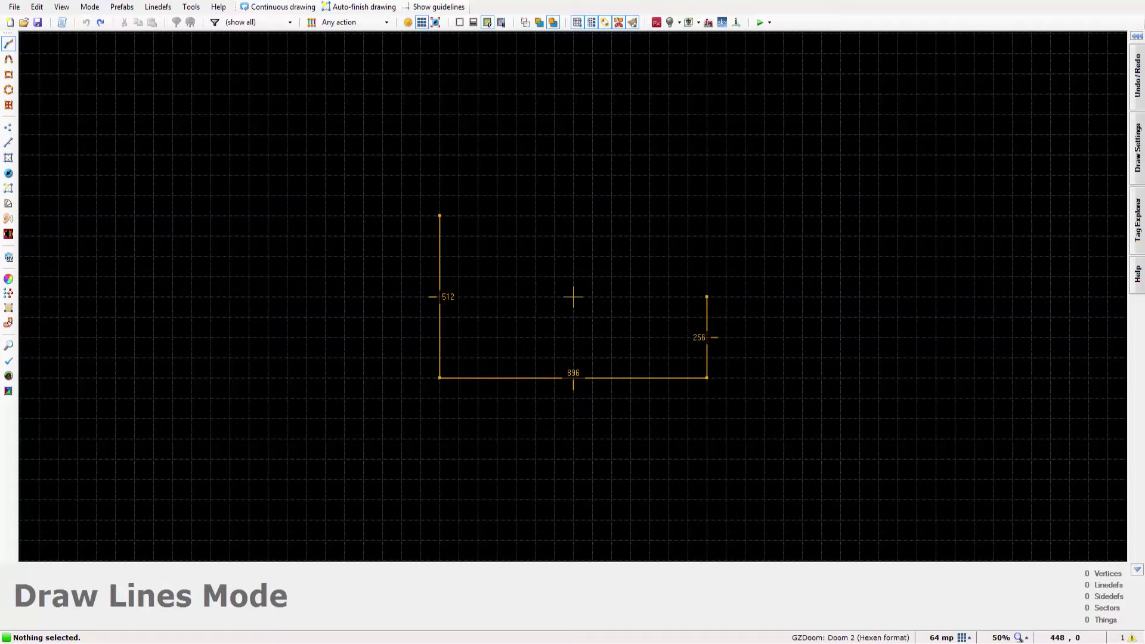
left_click(706, 216)
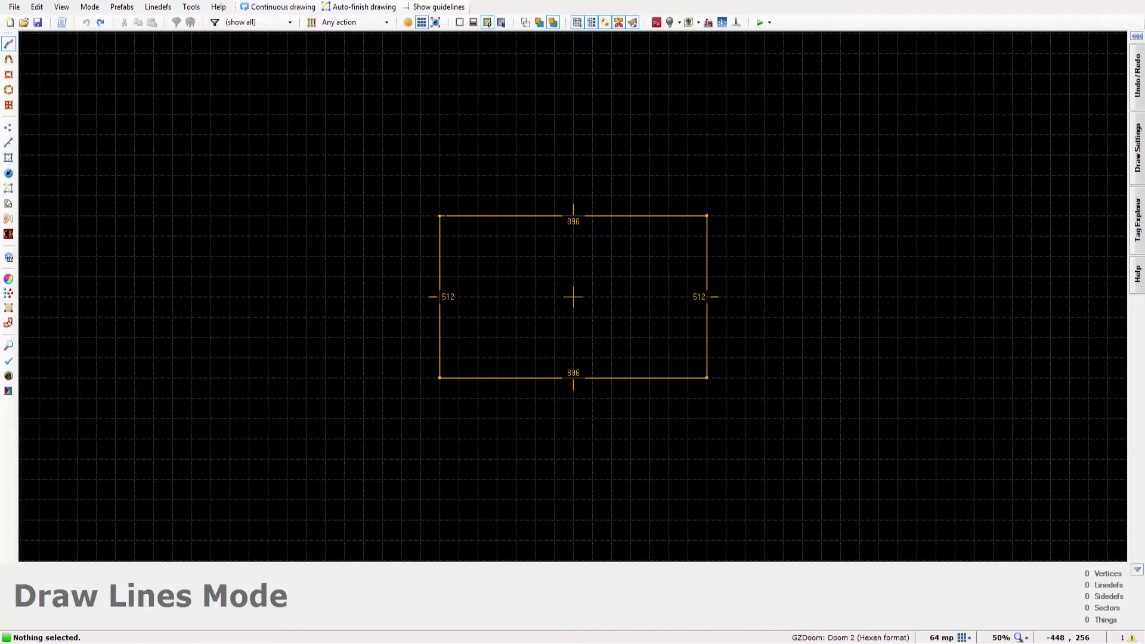
left_click(439, 215)
left_click_drag(477, 216, 486, 206)
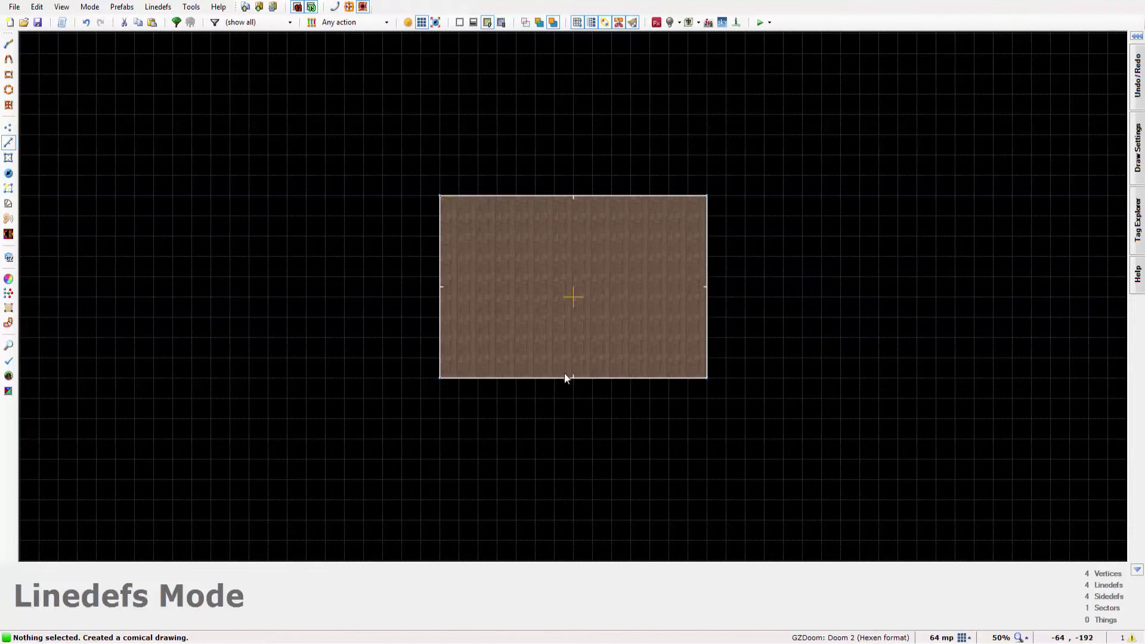
left_click_drag(568, 382, 572, 400)
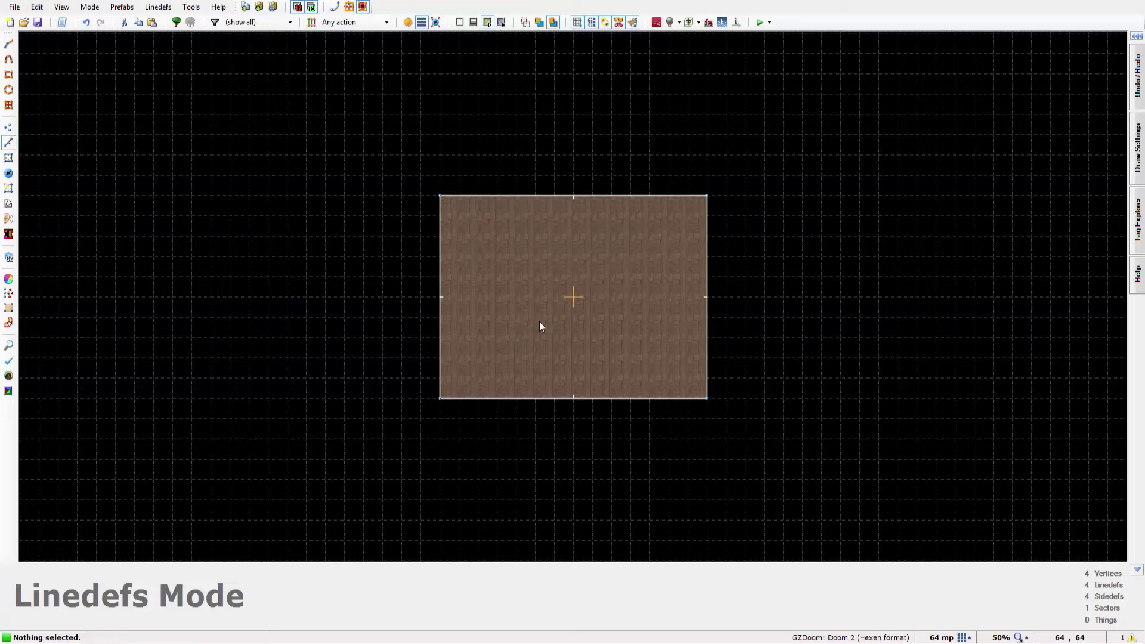
- Insert a Player 1 start at X -384, Y 0 near the room's west wall, facing east
key("t")
key("Insert")
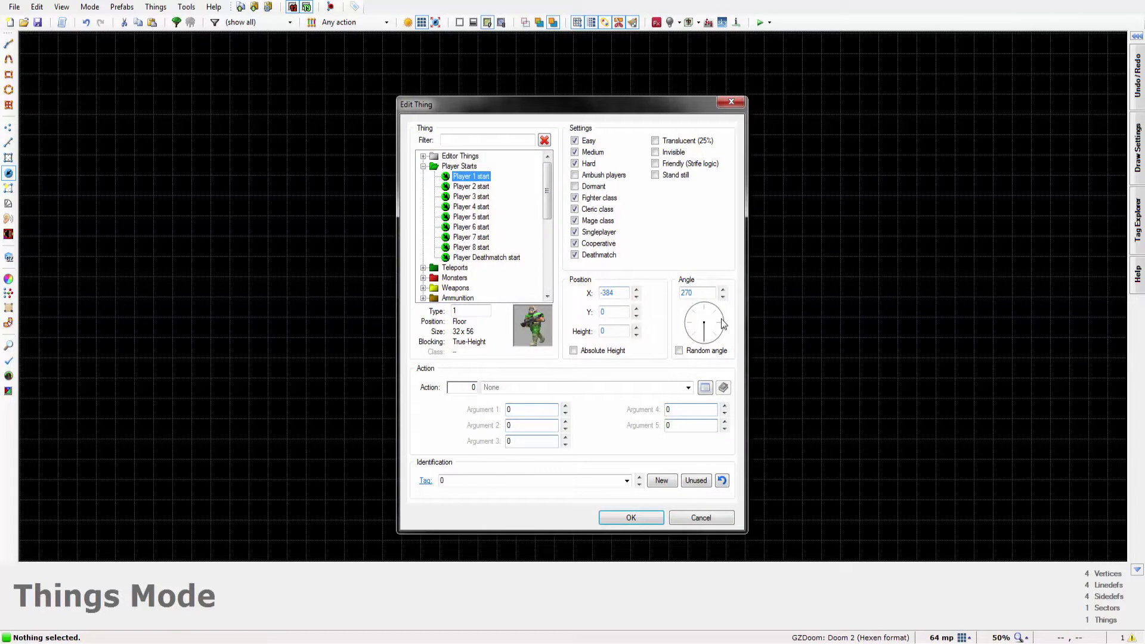
left_click(719, 322)
key("Return")
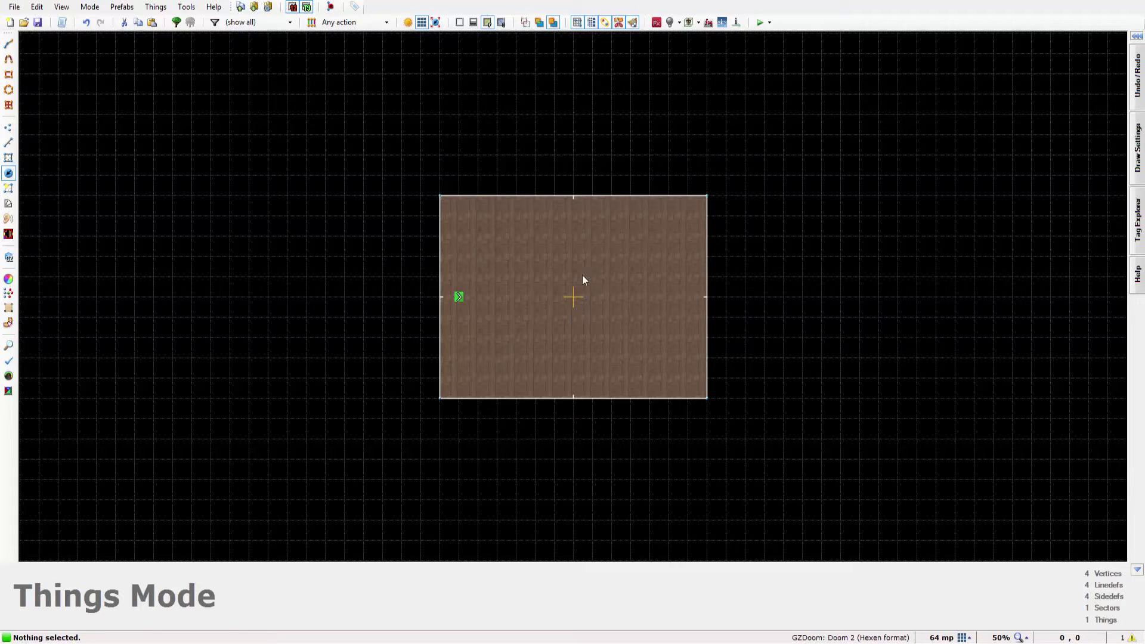
- Draw a 128-unit-wide, 640-unit-long strip across the middle of the room, splitting it from the upper wall to the lower wall
key("l")
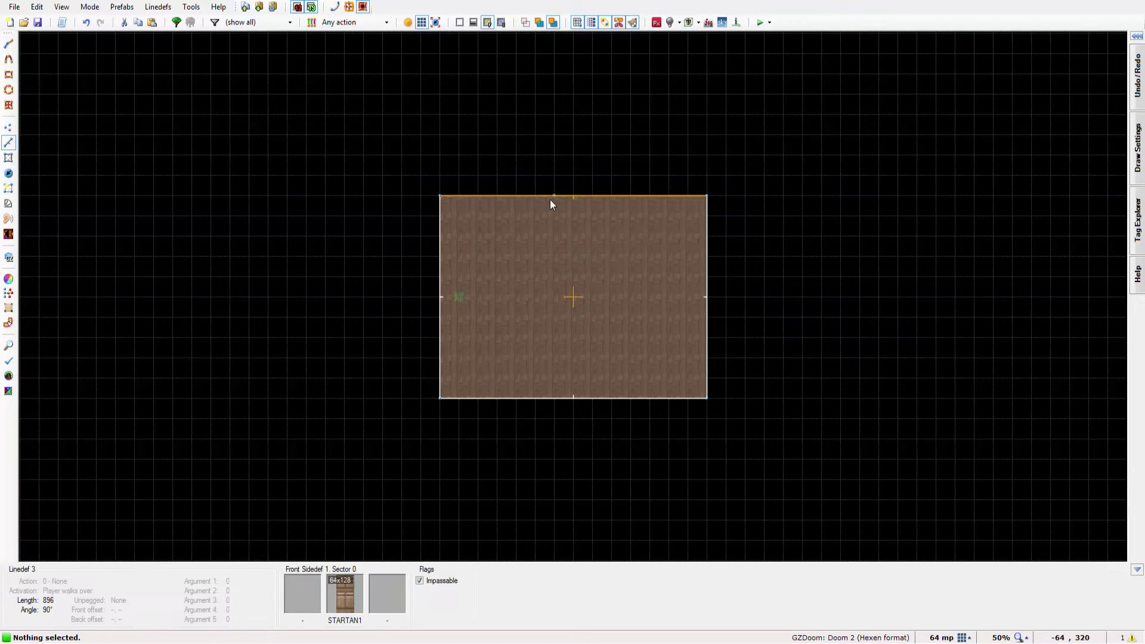
key("Insert")
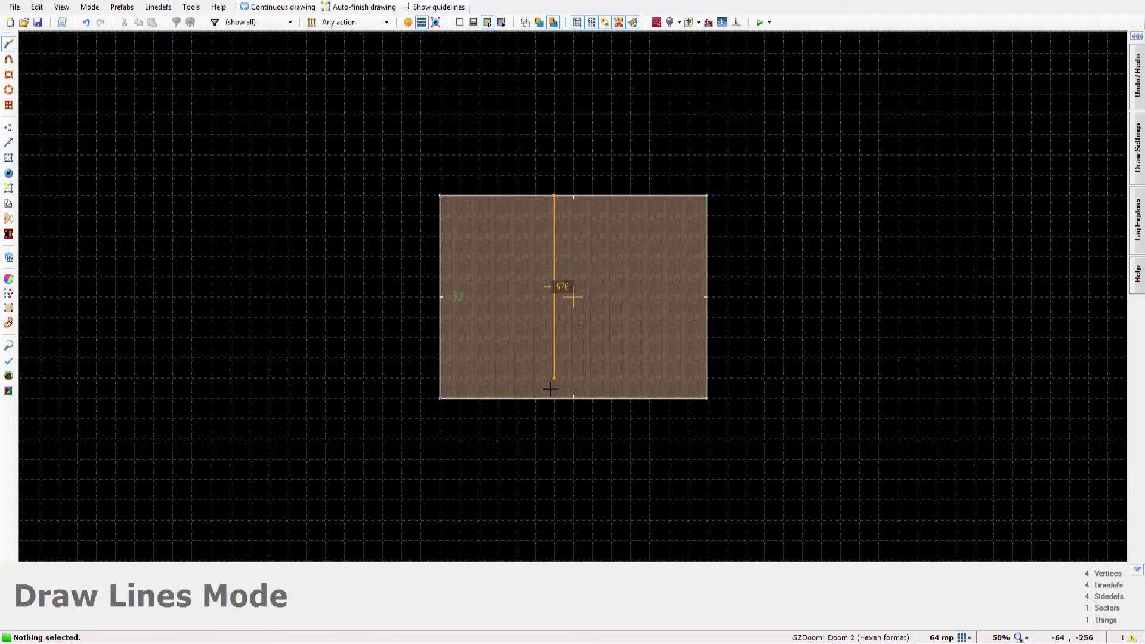
left_click(550, 389)
left_click(553, 398)
left_click(592, 398)
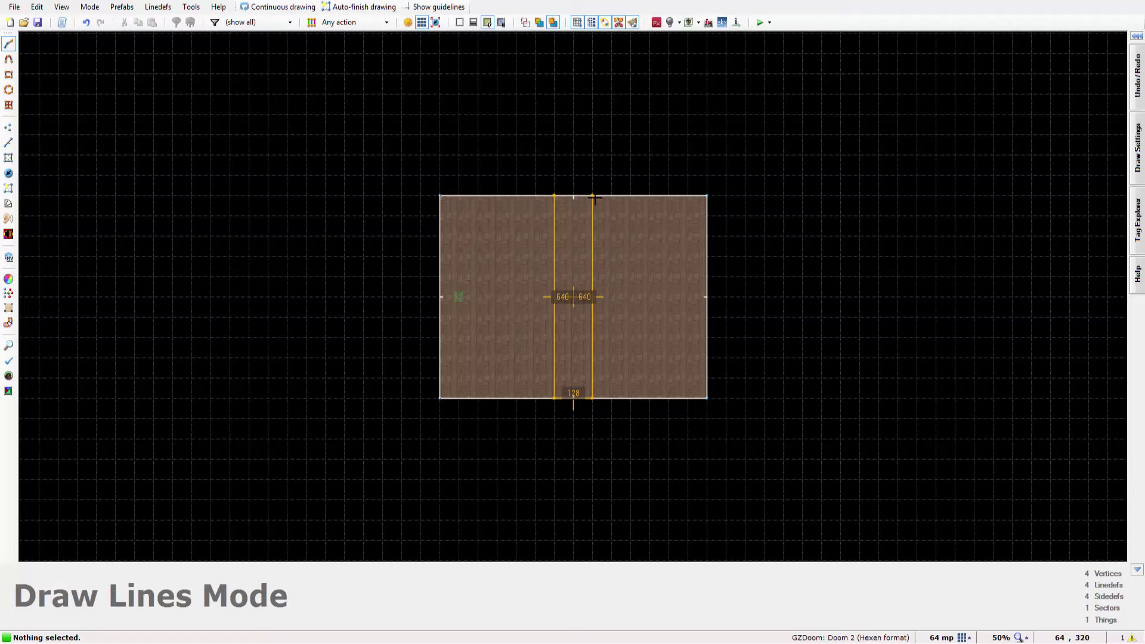
left_click(592, 196)
left_click(561, 200)
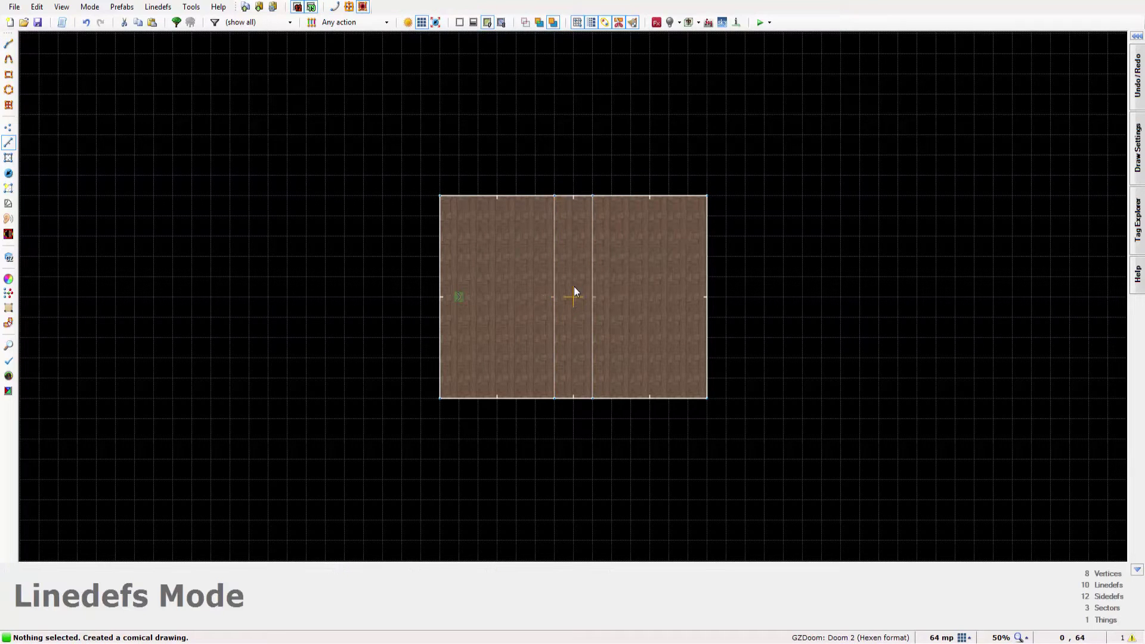
- Enter Visual Mode and lower the floor of the middle strip to -16
key("w")
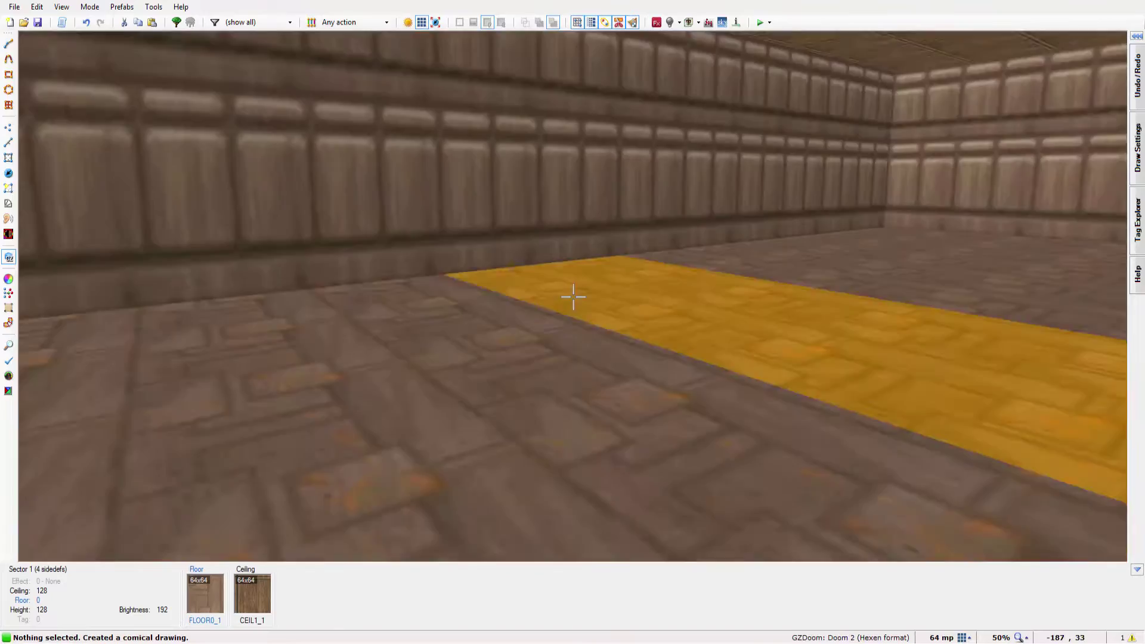
key("g")
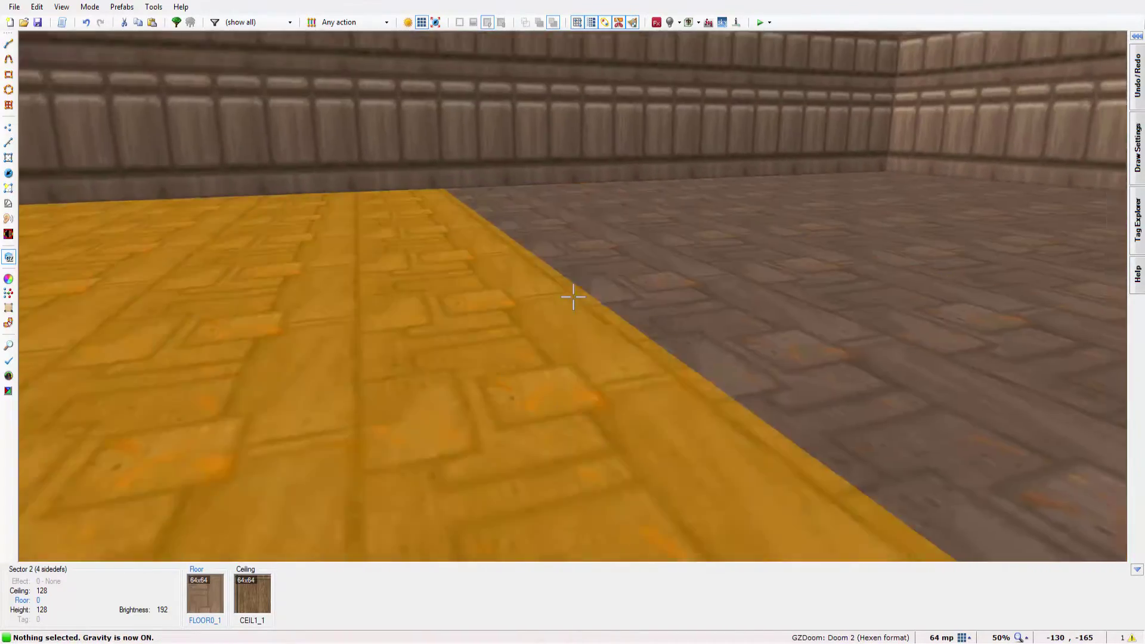
scroll(573, 297, "down", 4)
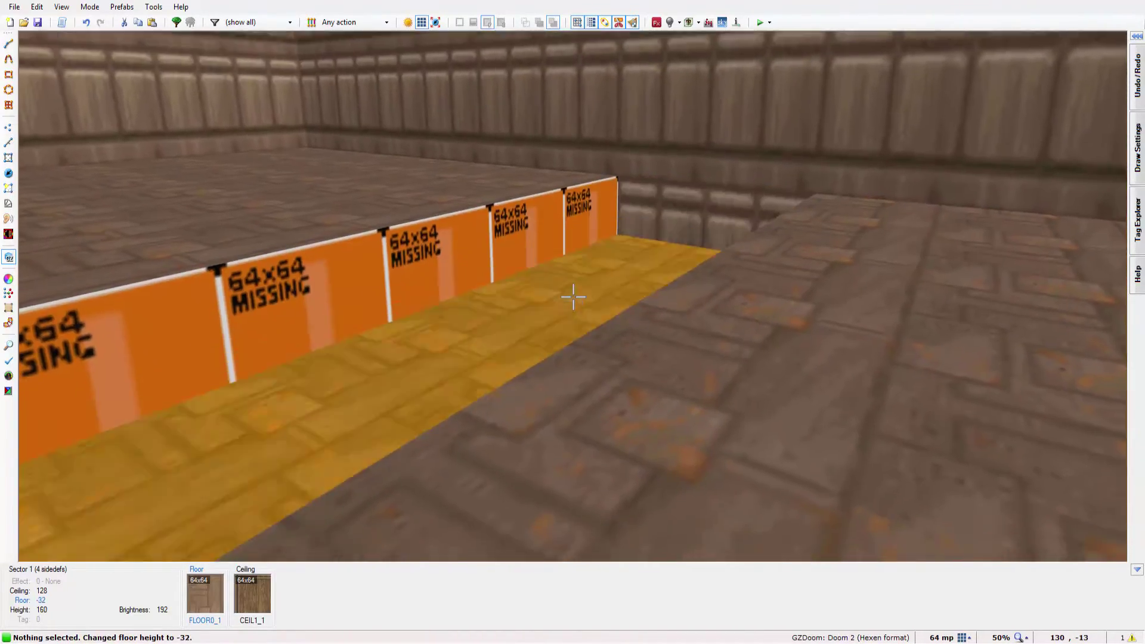
key("g")
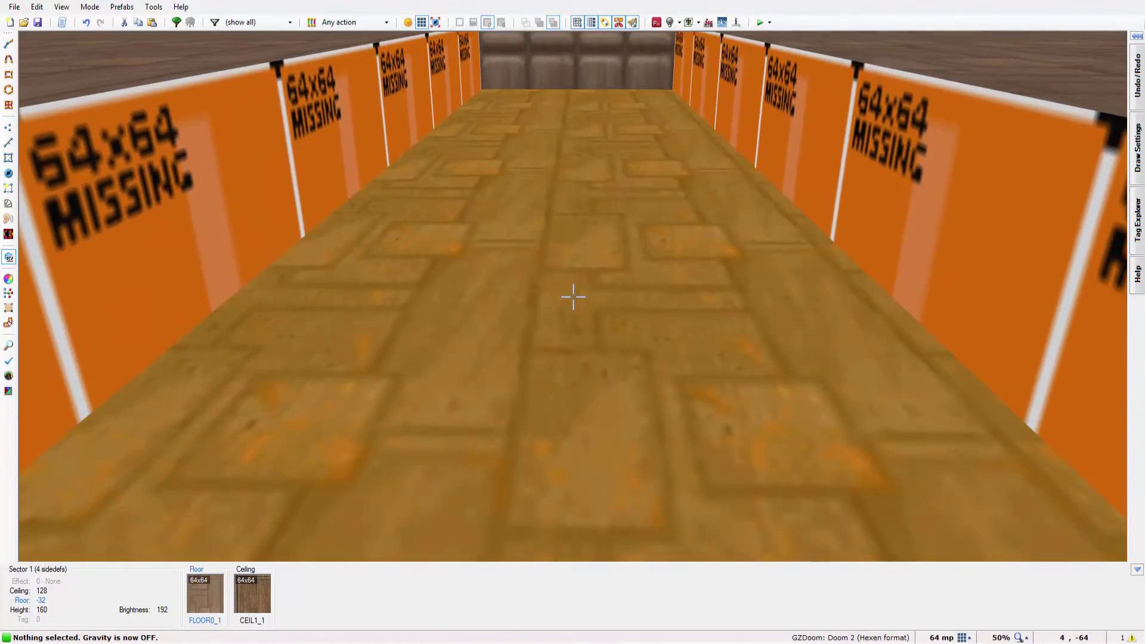
key("s")
key("f")
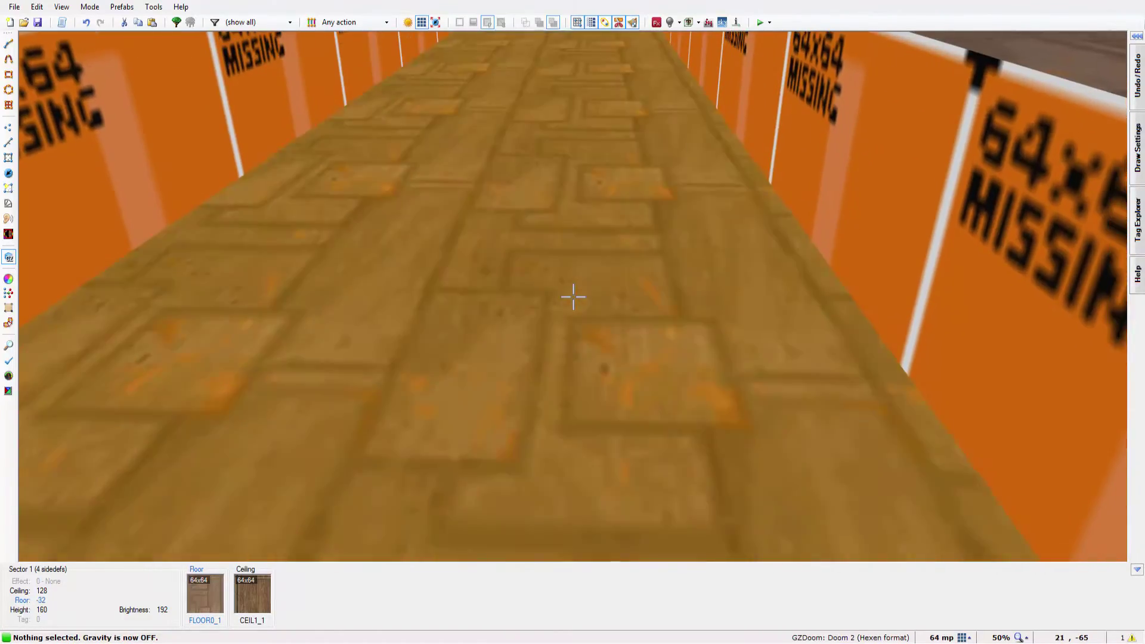
scroll(573, 297, "up", 2)
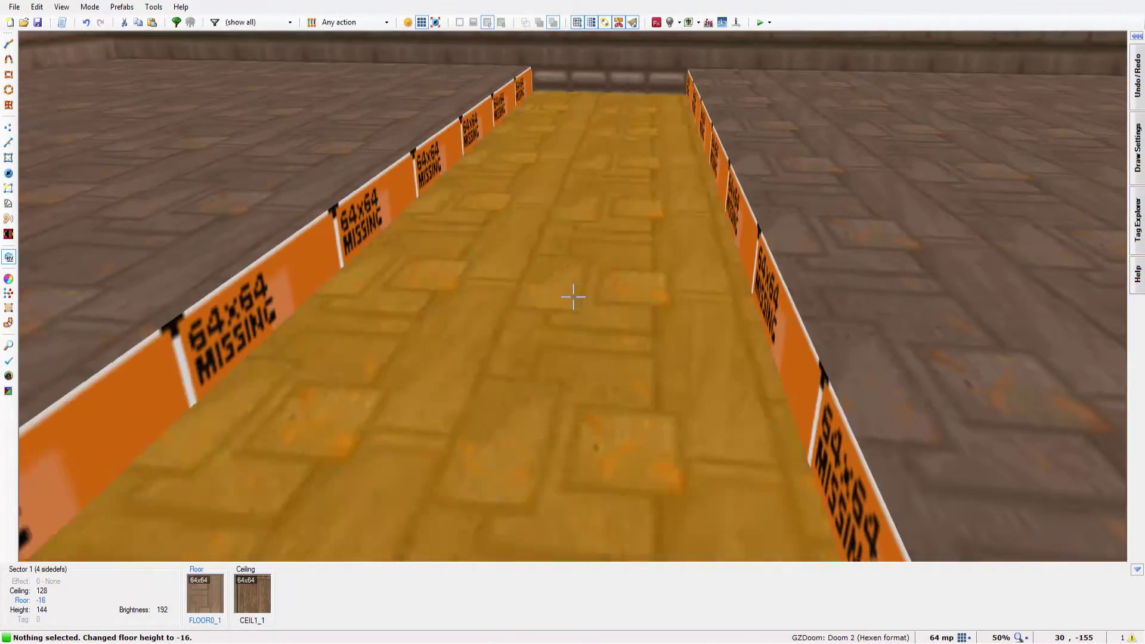
- Copy the STARTAN1 wall texture and paste it onto the untextured walls on both sides of the sunken strip
key("f")
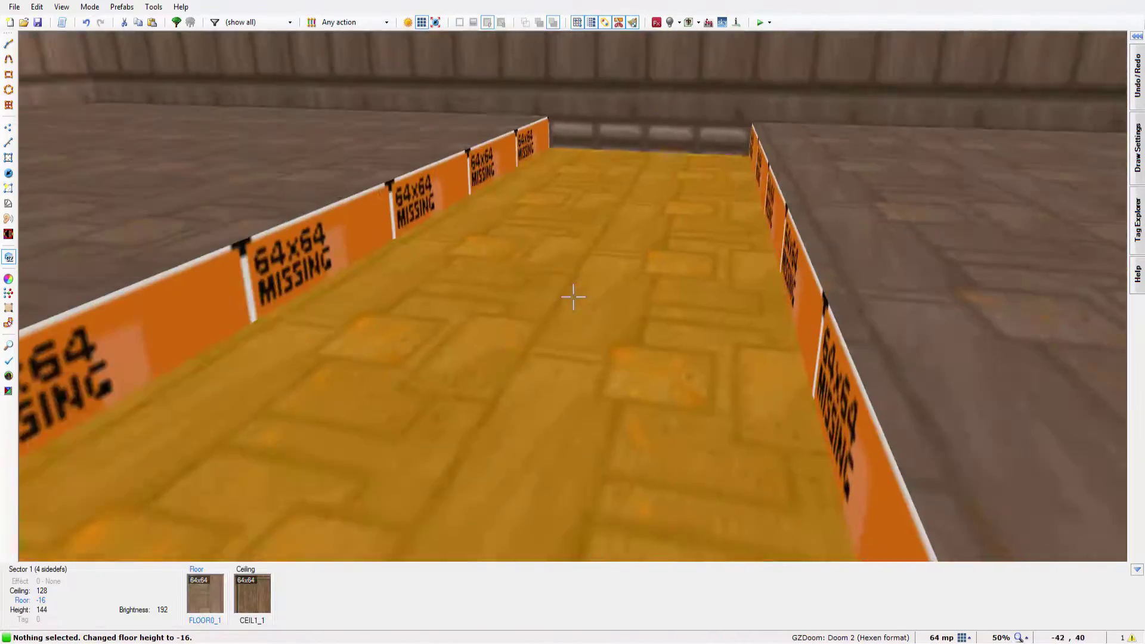
key("w")
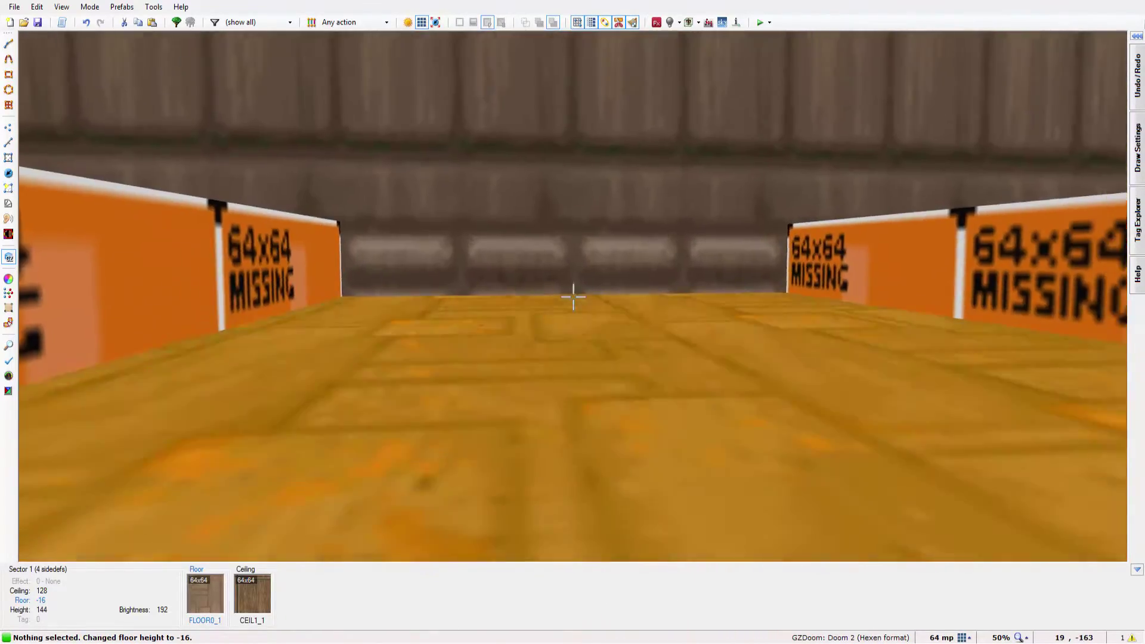
mouse_move(573, 297)
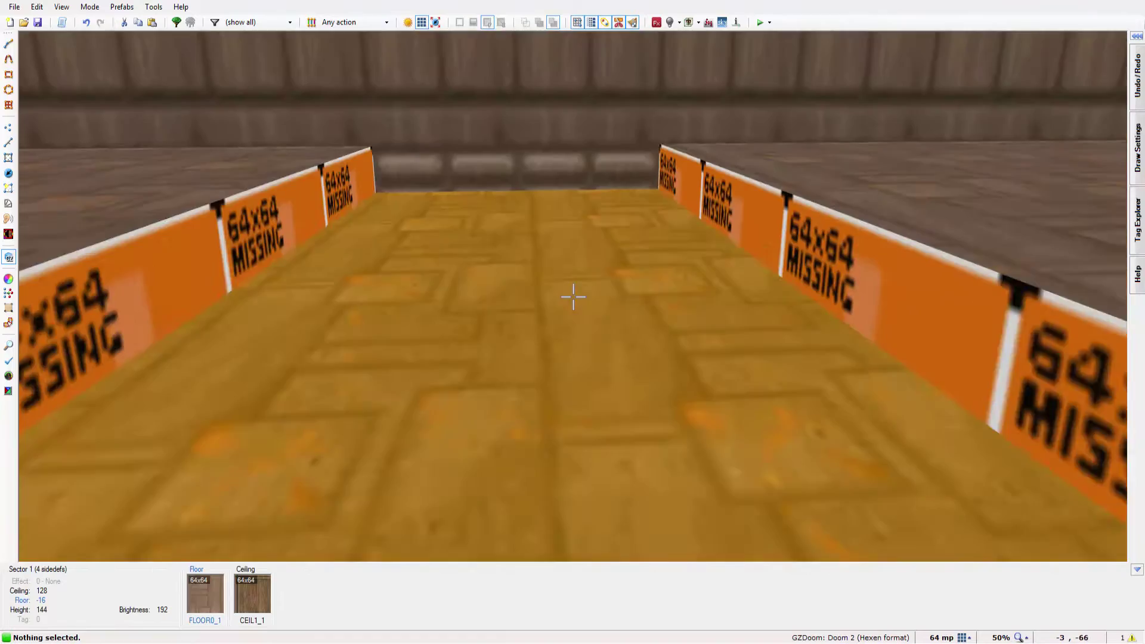
key("ctrl+c")
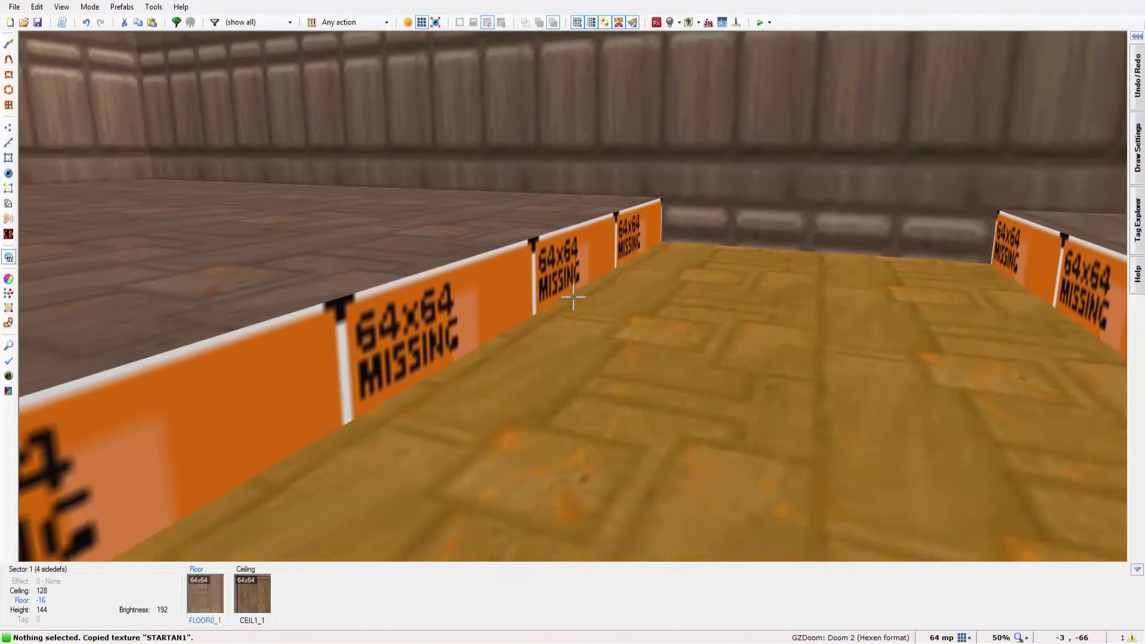
key("ctrl+v")
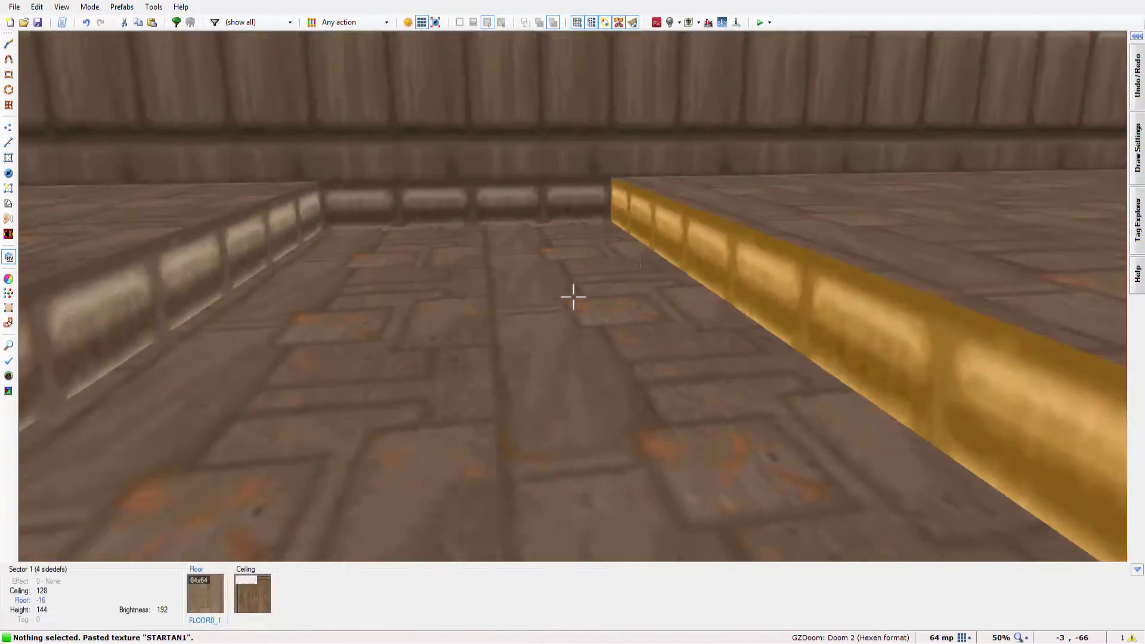
- Select the sunken strip's floor, lower it to -88, and clear the selection
left_click(573, 297)
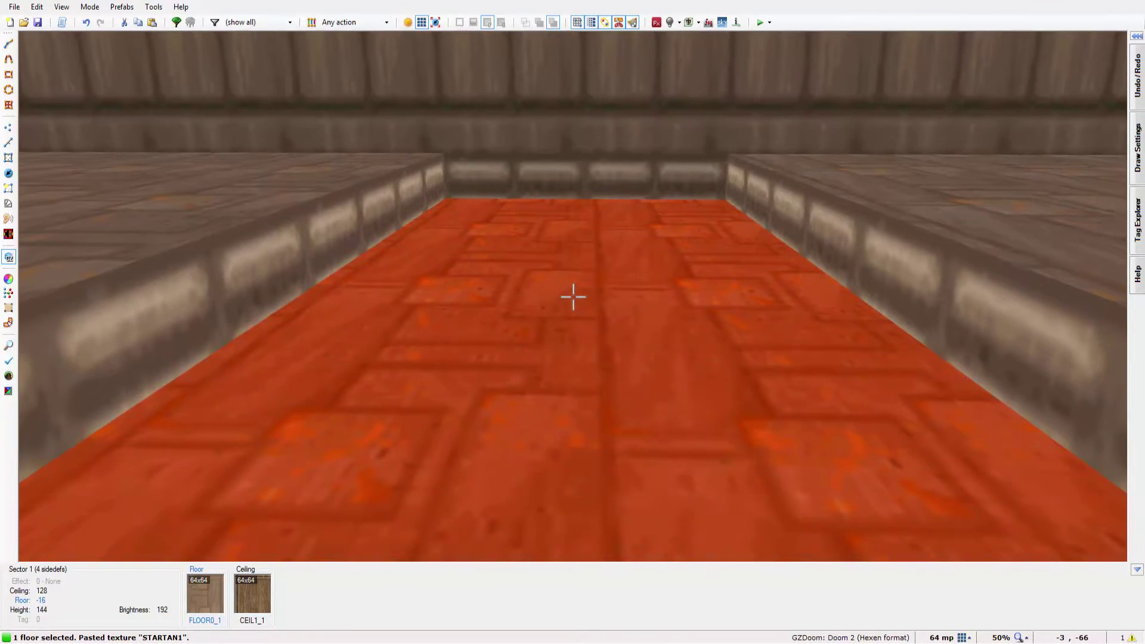
scroll(573, 297, "up", 1)
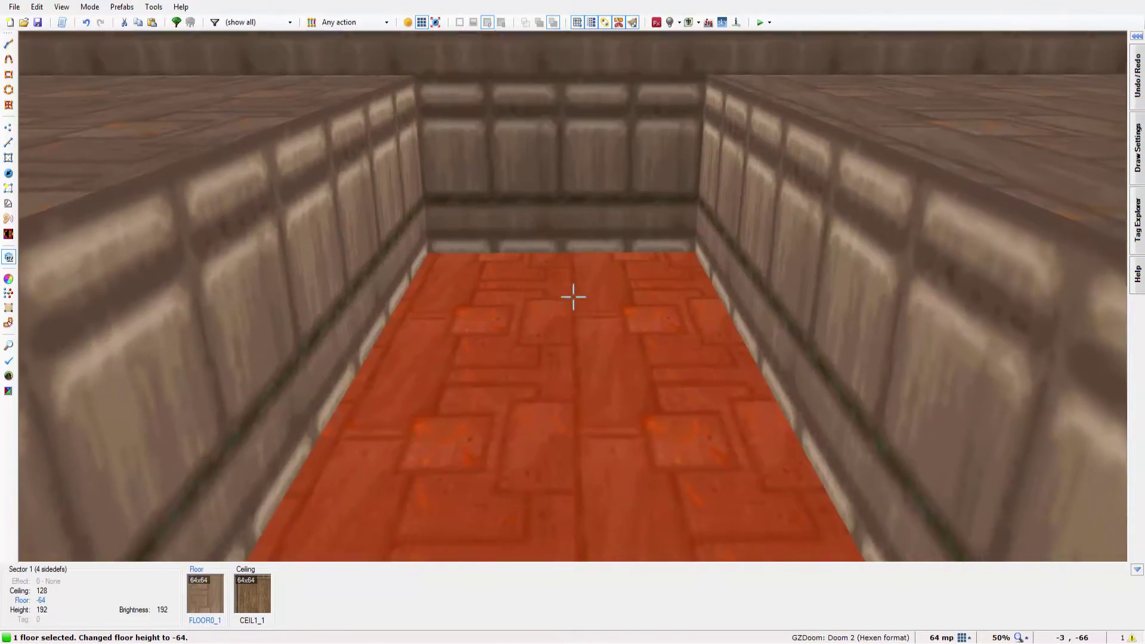
key("d")
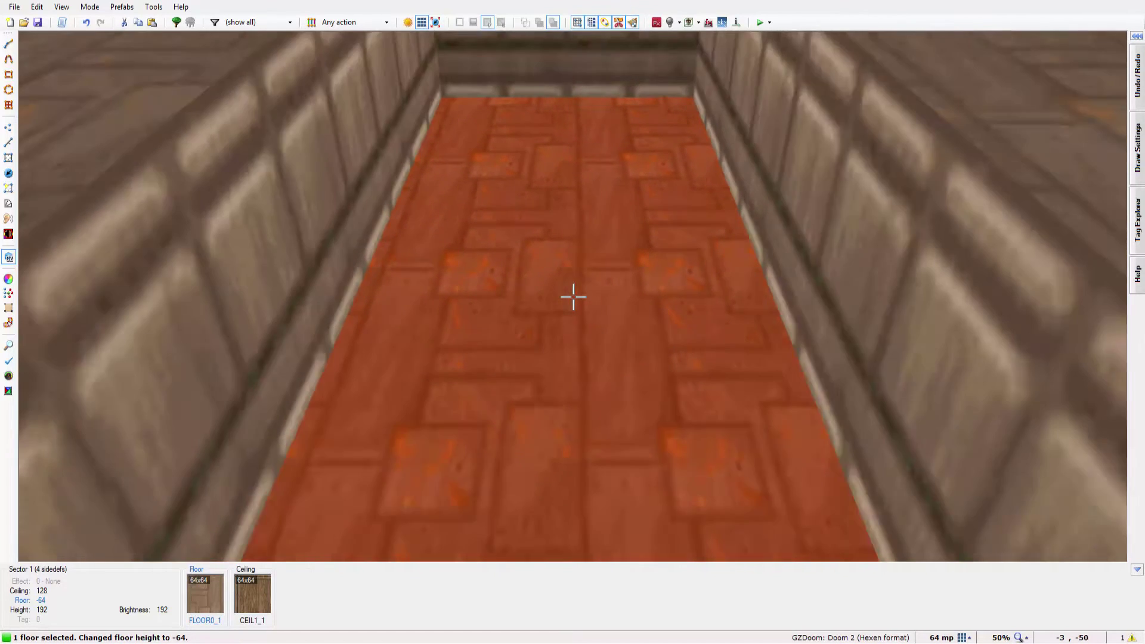
scroll(574, 297, "up", 6)
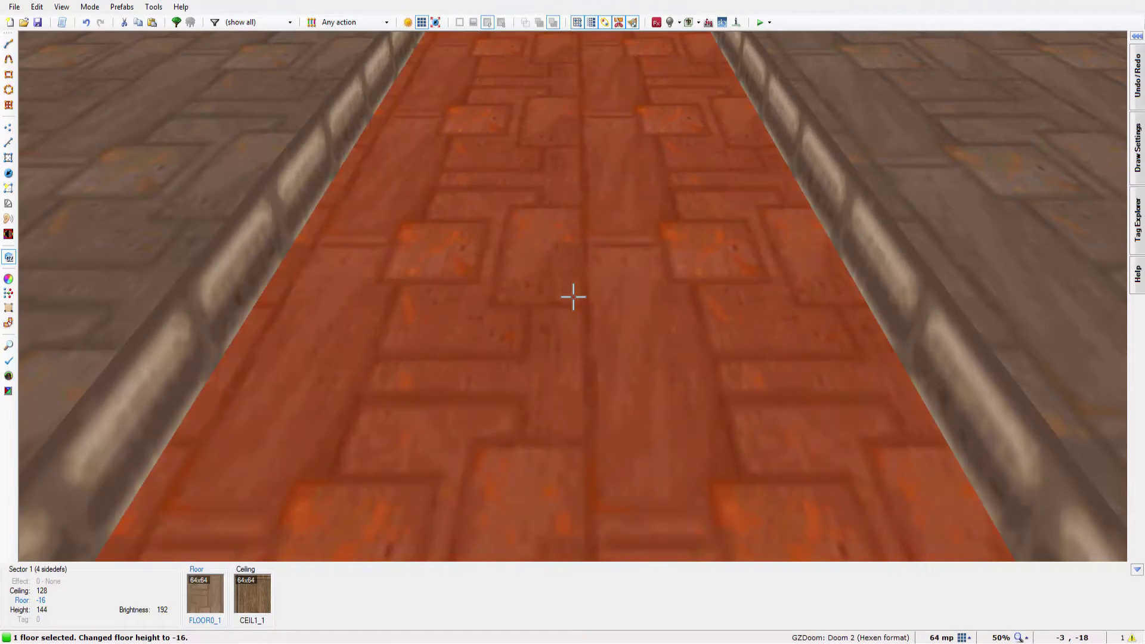
scroll(574, 297, "down", 1)
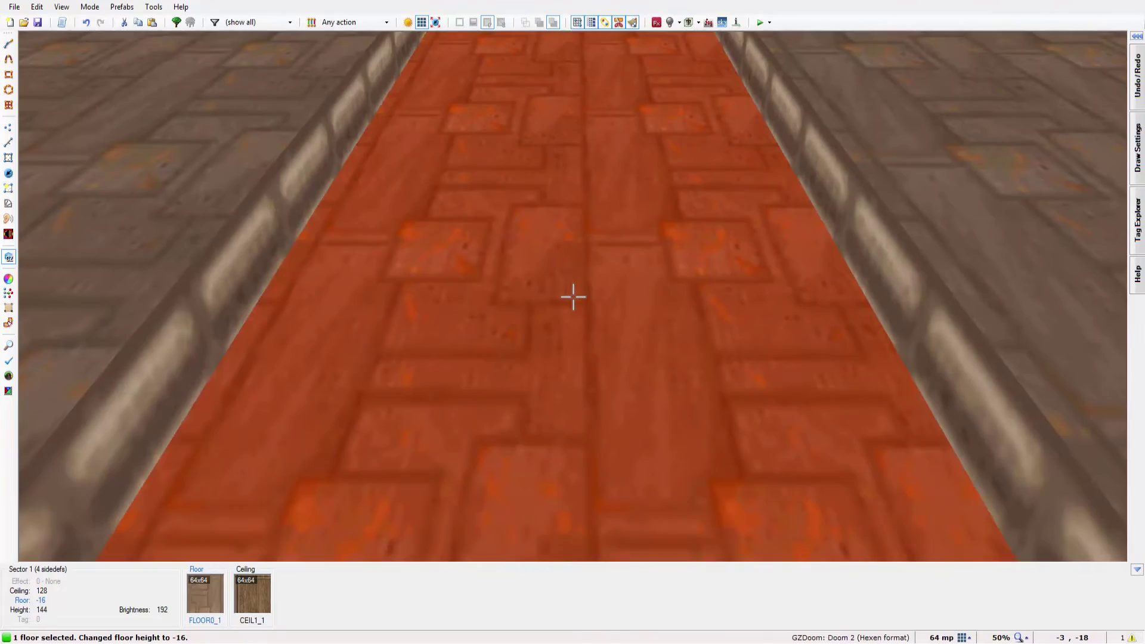
scroll(574, 297, "down", 3)
scroll(573, 297, "down", 4)
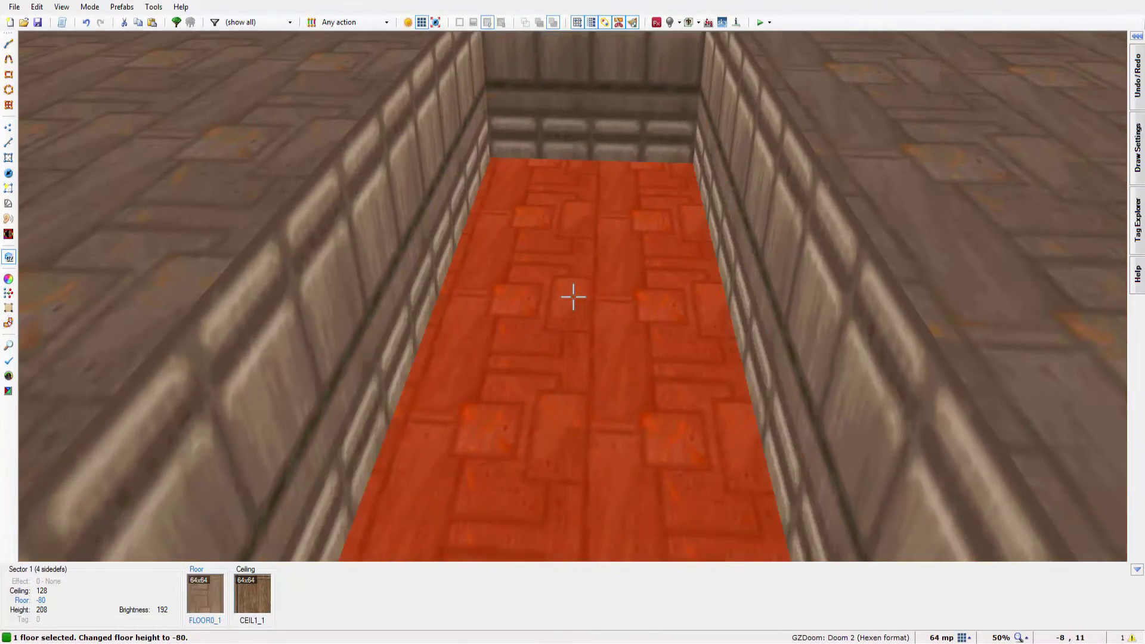
scroll(573, 297, "down", 1)
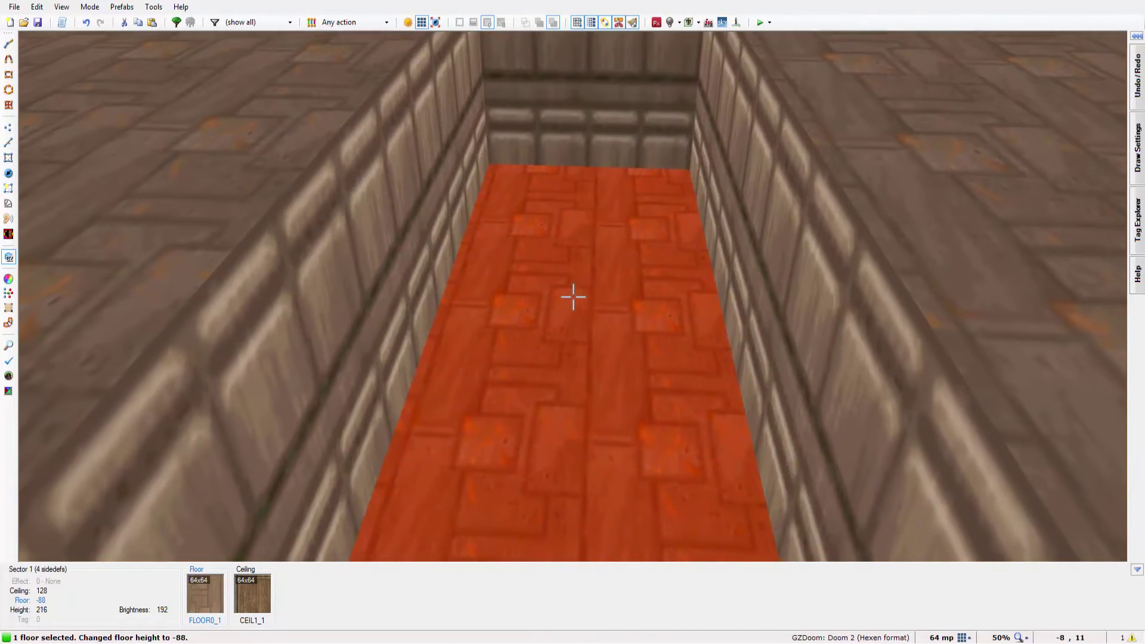
left_click(573, 297)
key("d")
key("d")
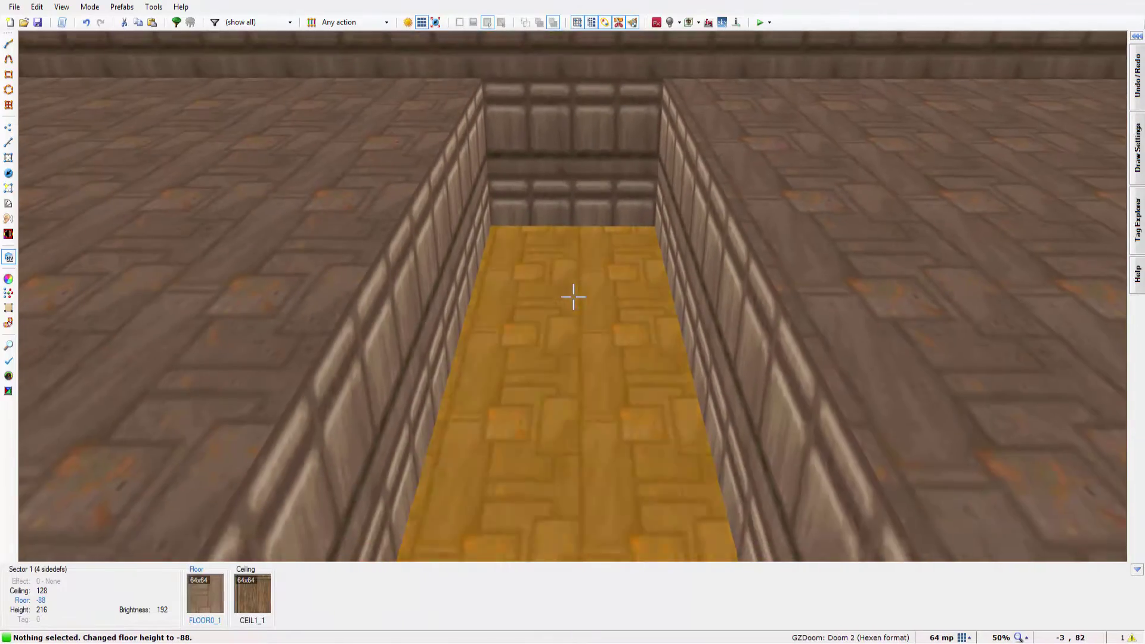
- Leave Visual Mode and draw a separate 64-by-64-unit square sector just below the room's lower wall
key("e")
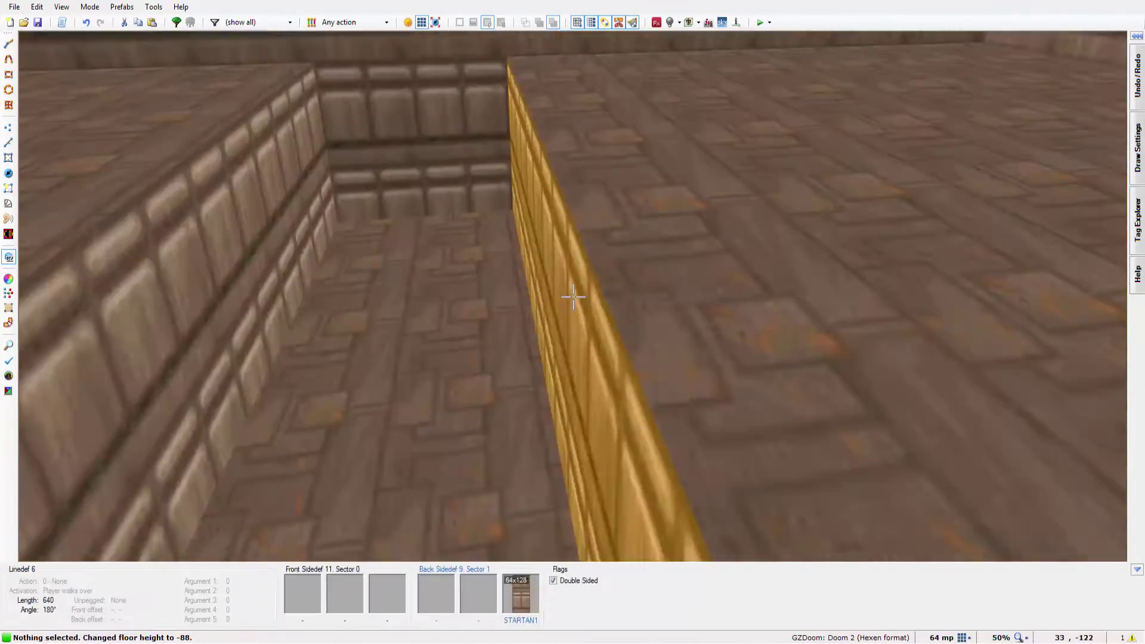
key("d")
key("s")
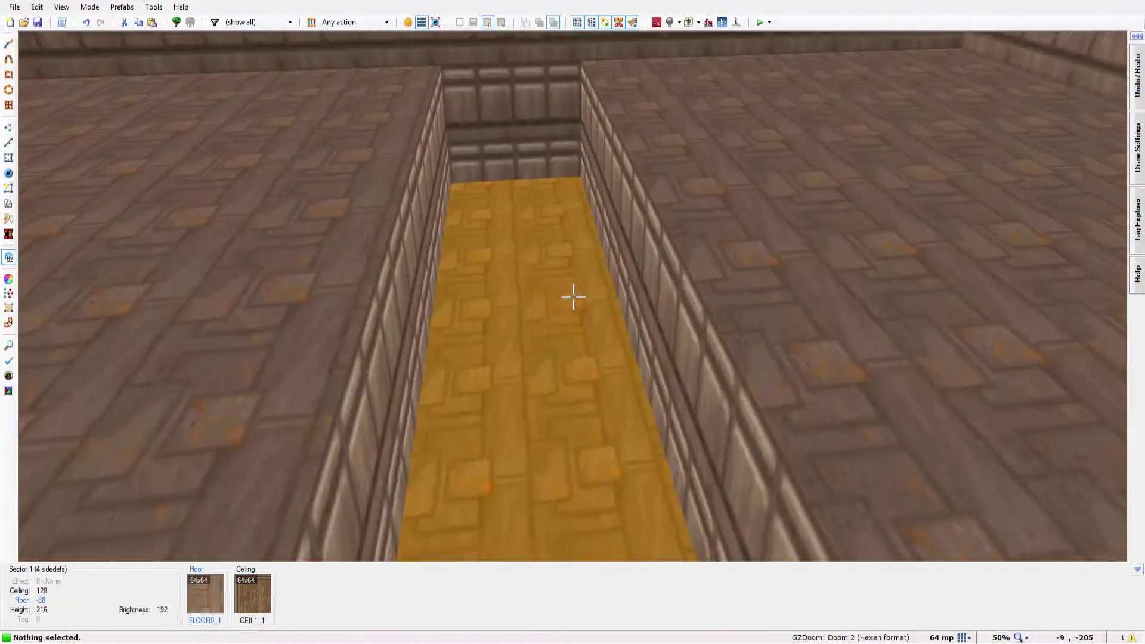
key("w")
left_click_drag(595, 247, 541, 240)
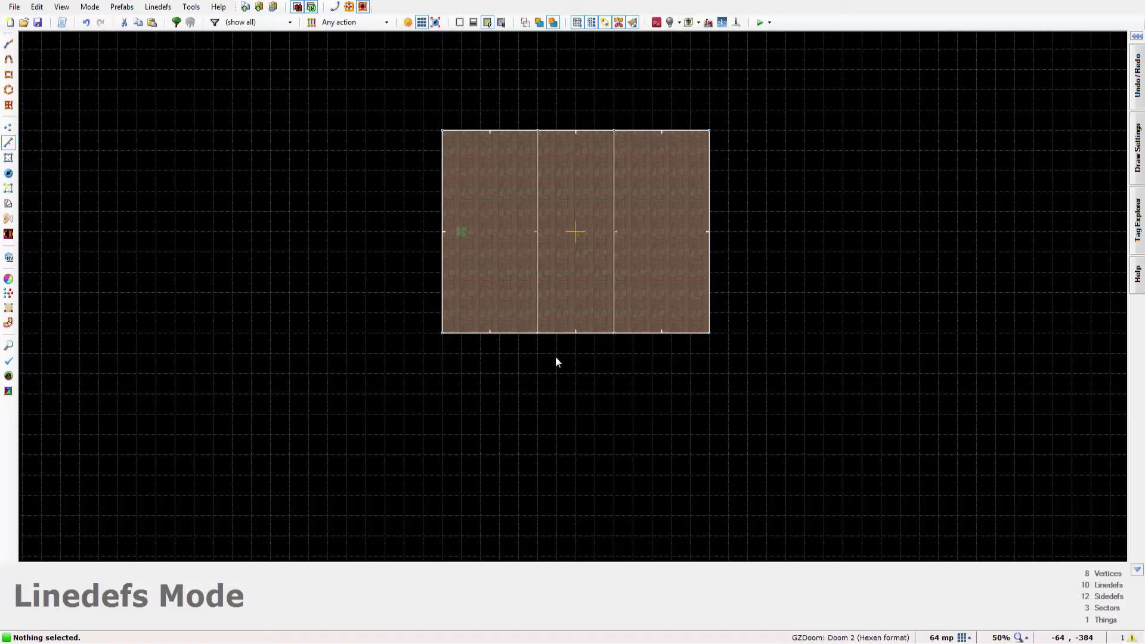
key("d")
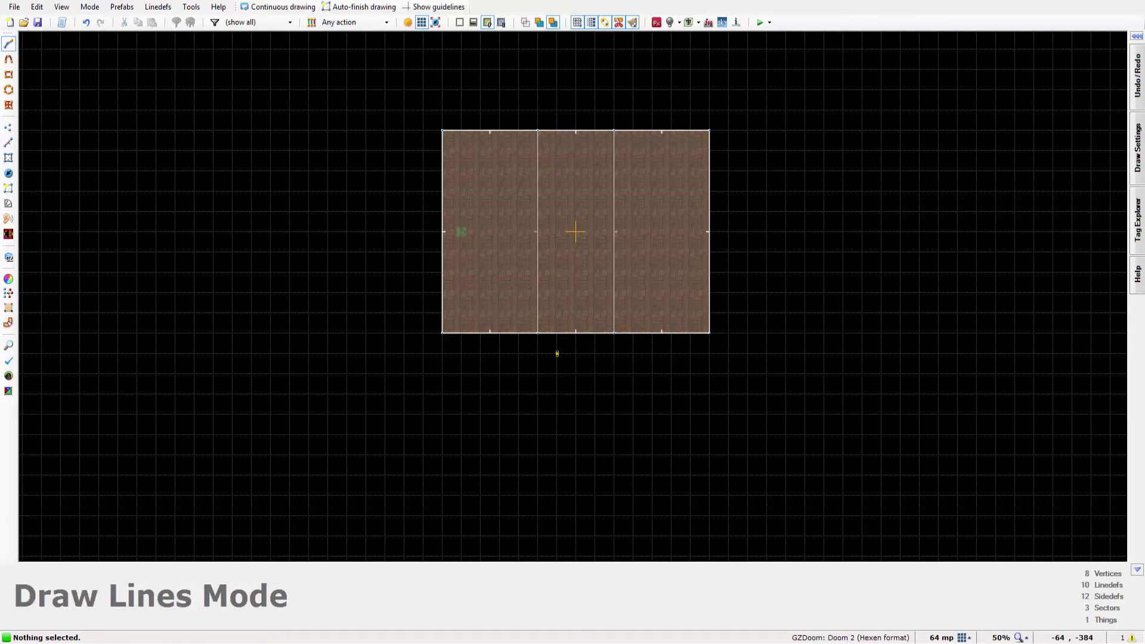
left_click(557, 374)
left_click(576, 374)
left_click(576, 353)
left_click(558, 354)
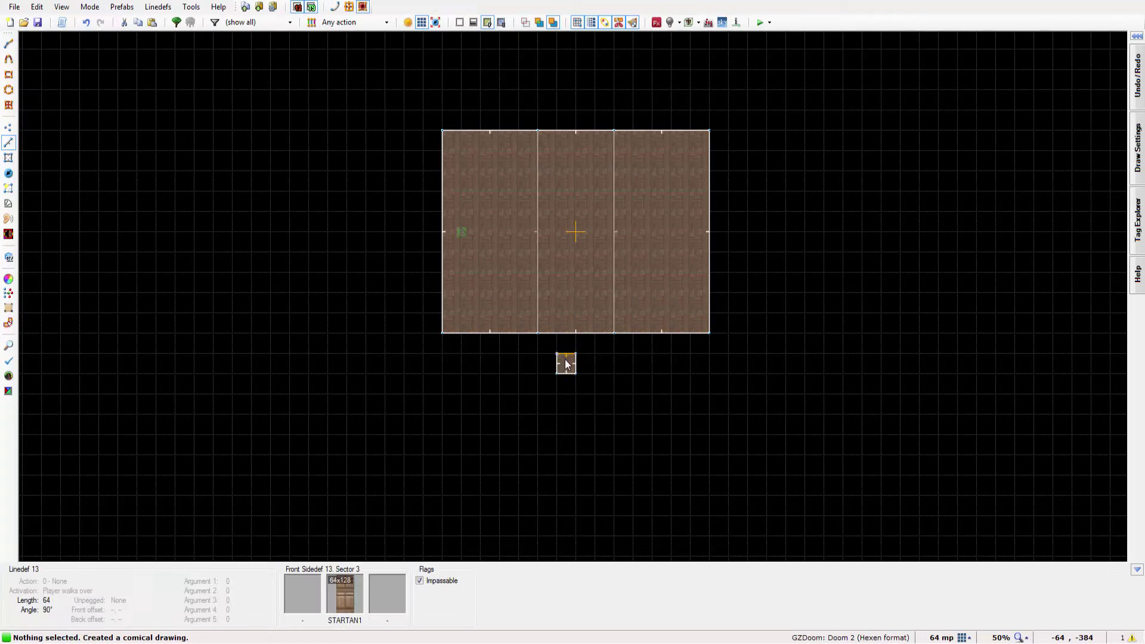
- Enter Visual Mode inside the small square sector and set its floor height to -16
key("q")
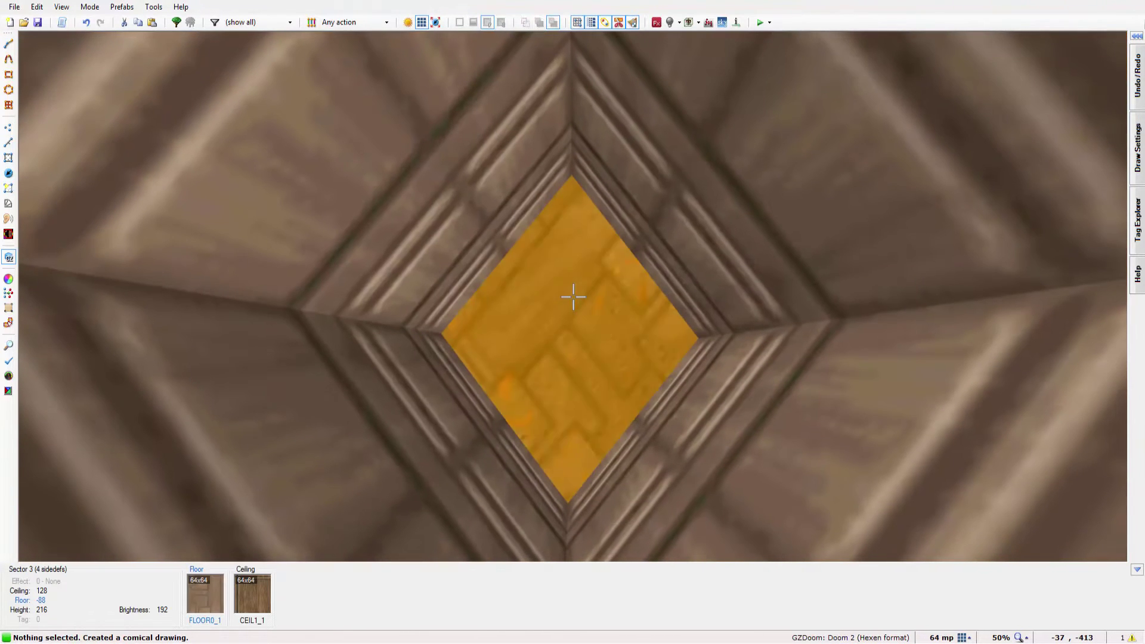
right_click(573, 297)
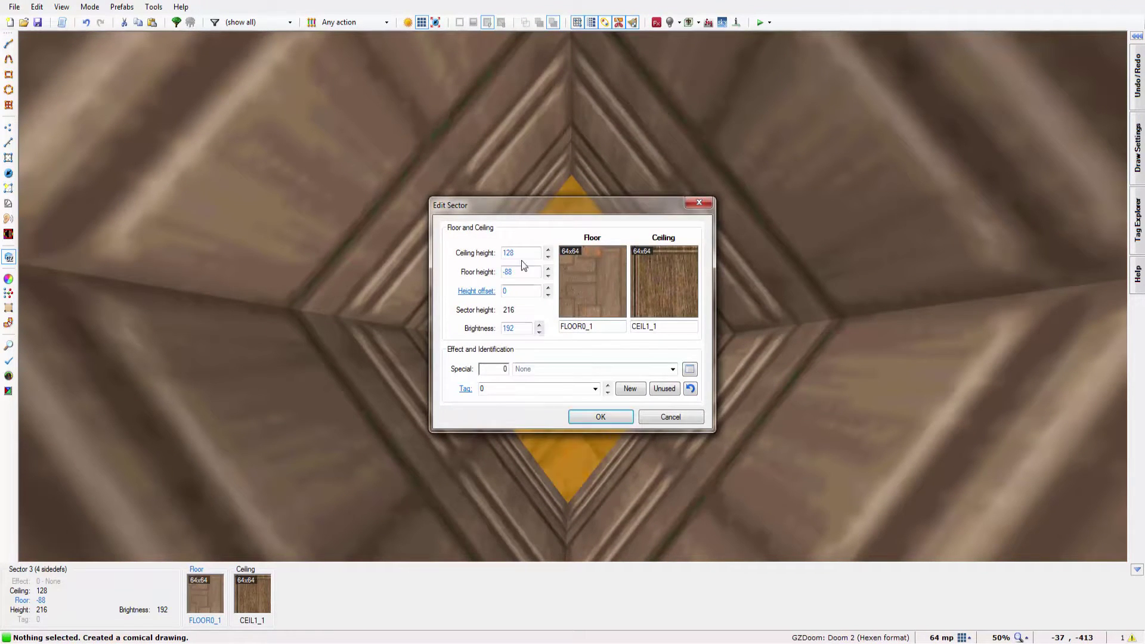
key("Tab")
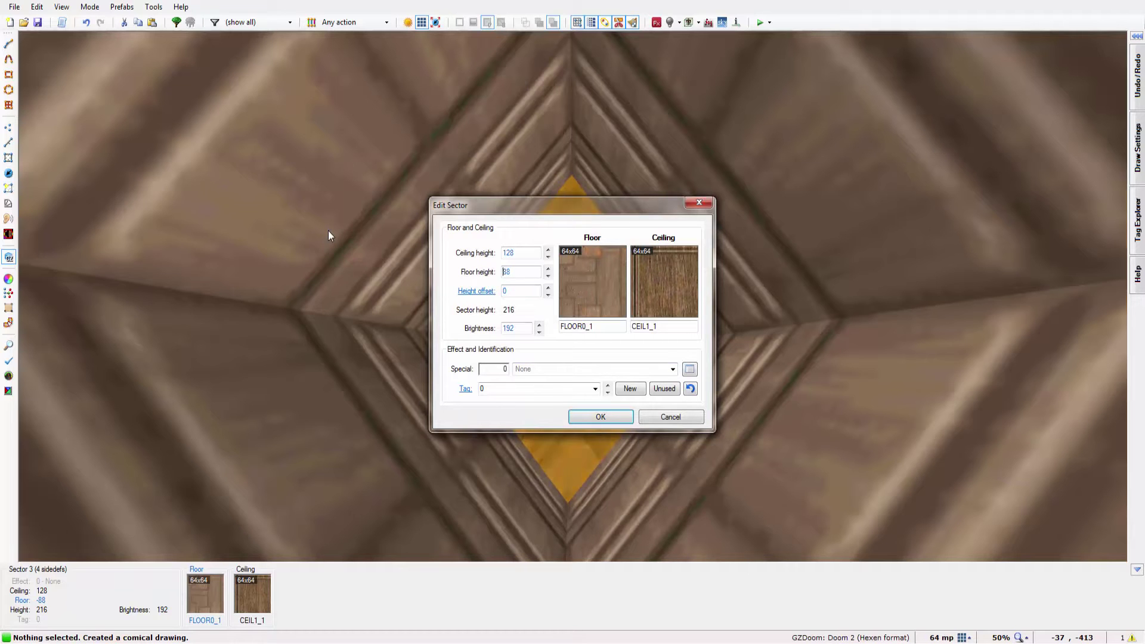
type("8")
key("BackSpace")
type("-16")
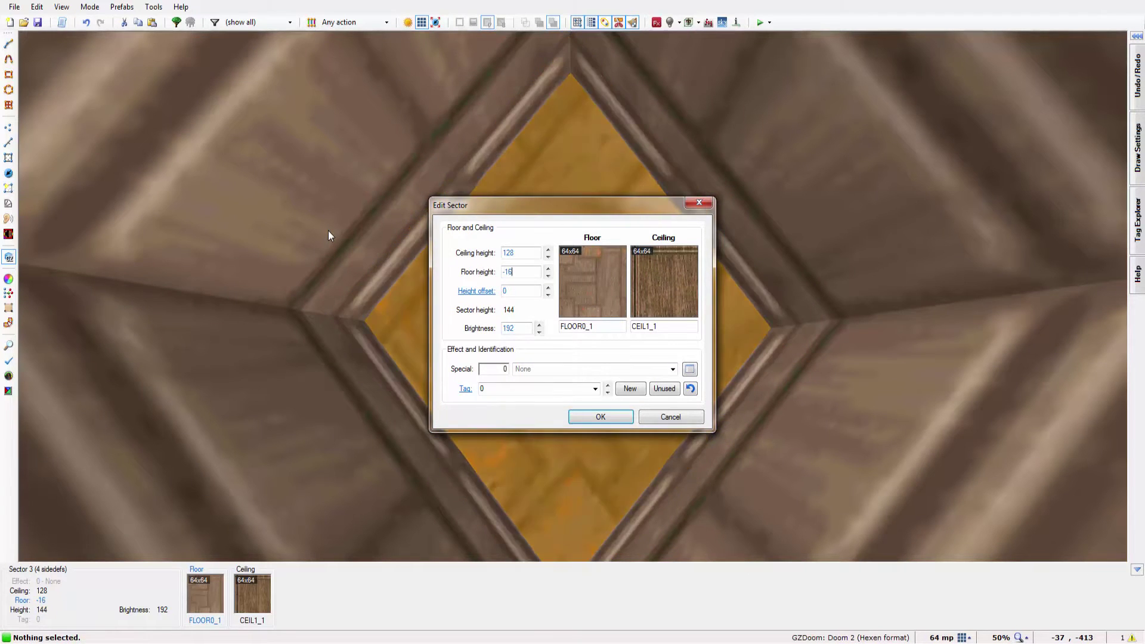
key("Return")
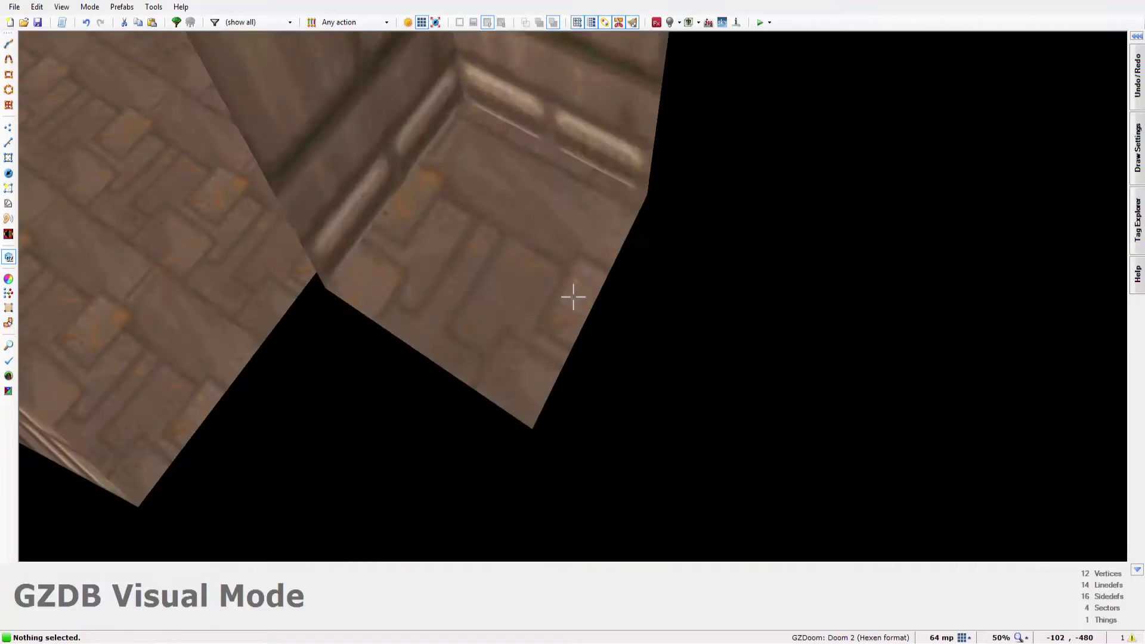
- Change the small square sector's floor texture to FWATER1 from the Liquids flats and return to the 2D map
right_click(574, 296)
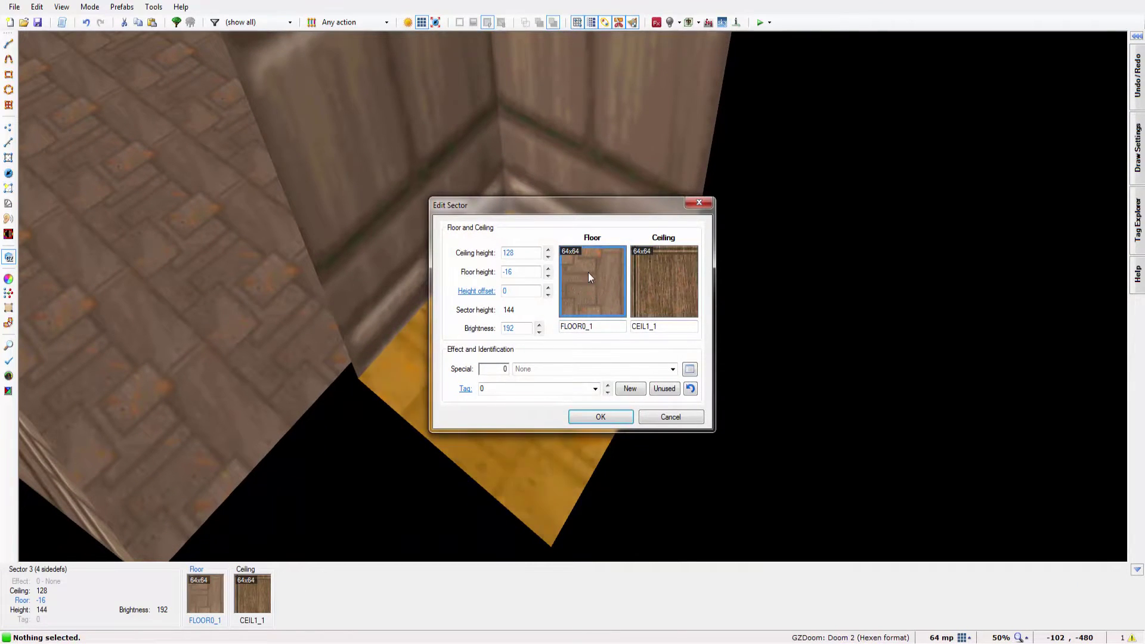
left_click(588, 273)
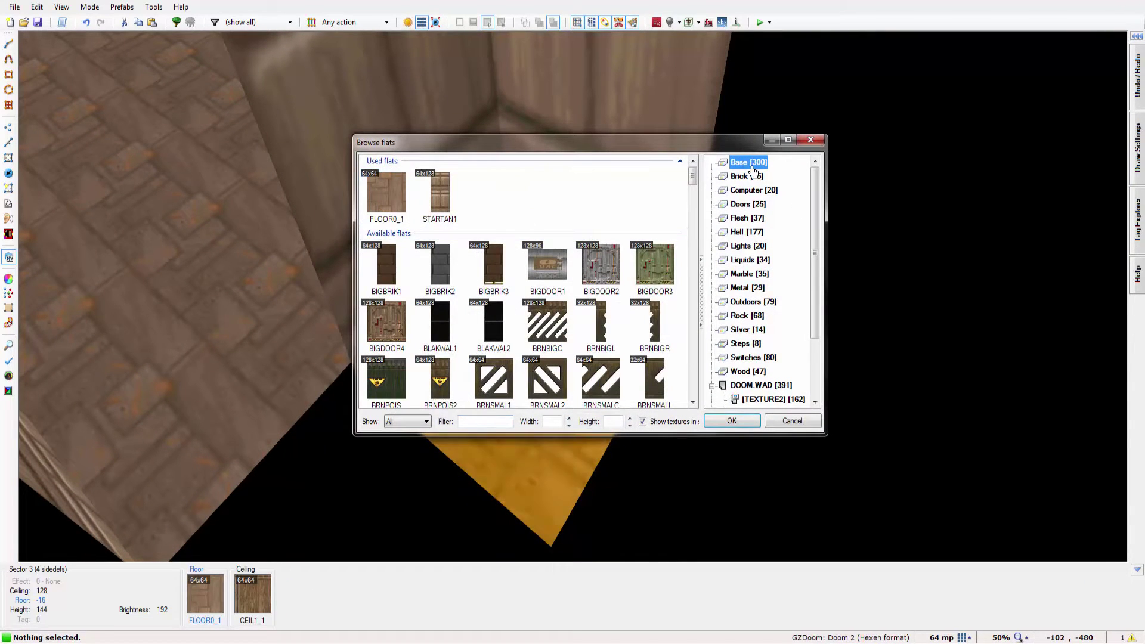
left_click(740, 258)
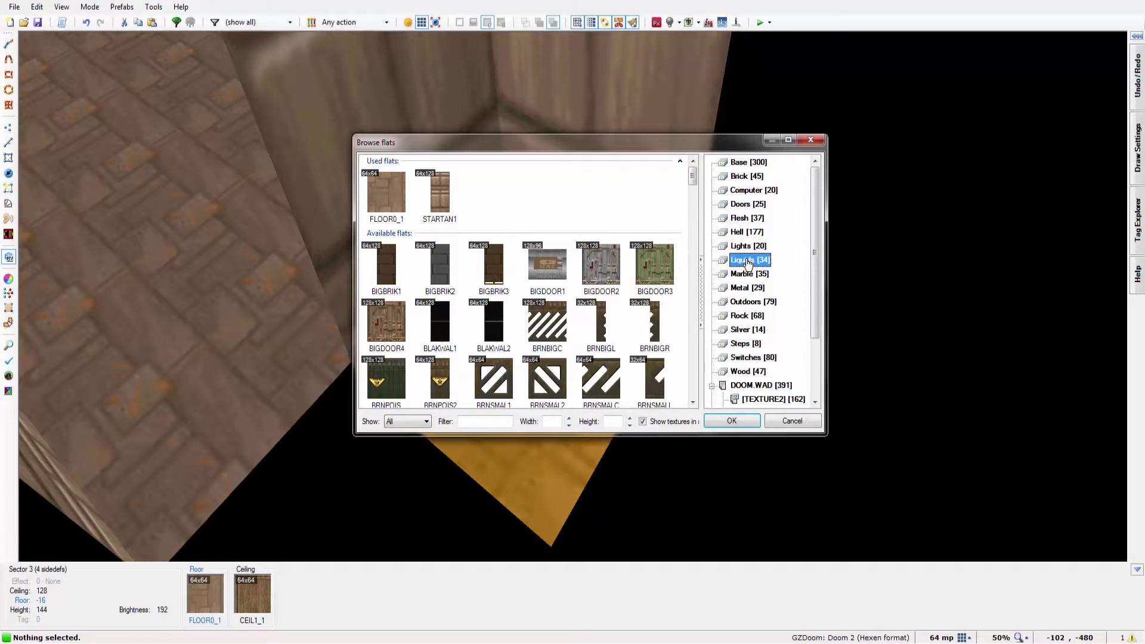
double_click(654, 252)
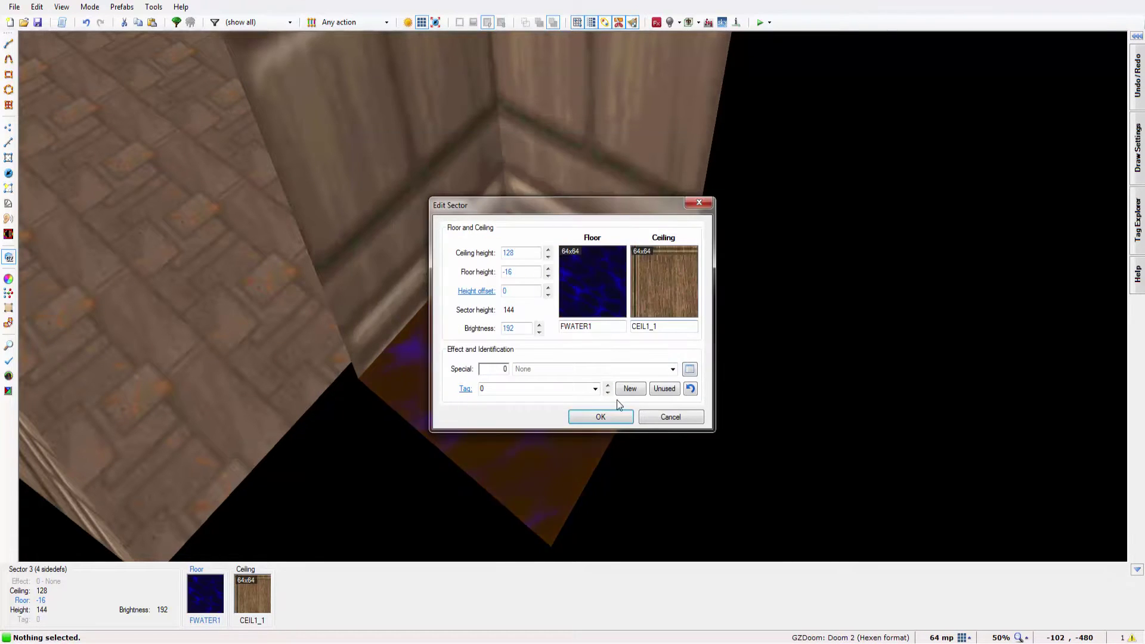
left_click(612, 412)
key("w")
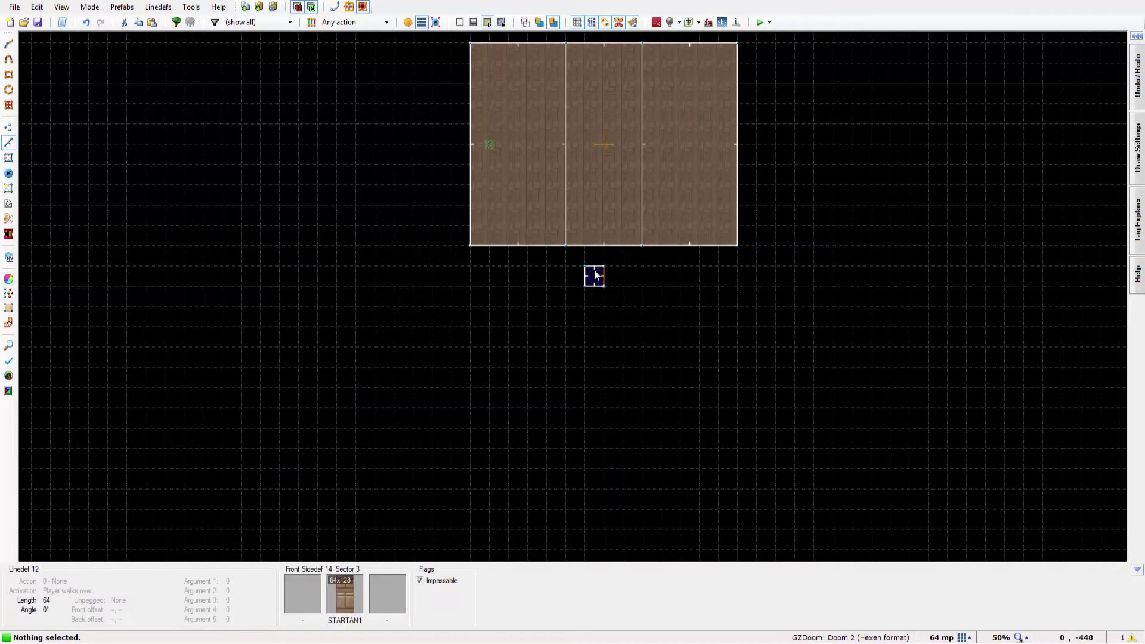
- Place a ZDoom Water Zone thing in the center of the small water sector at -32, -416
scroll(594, 277, "up", 3)
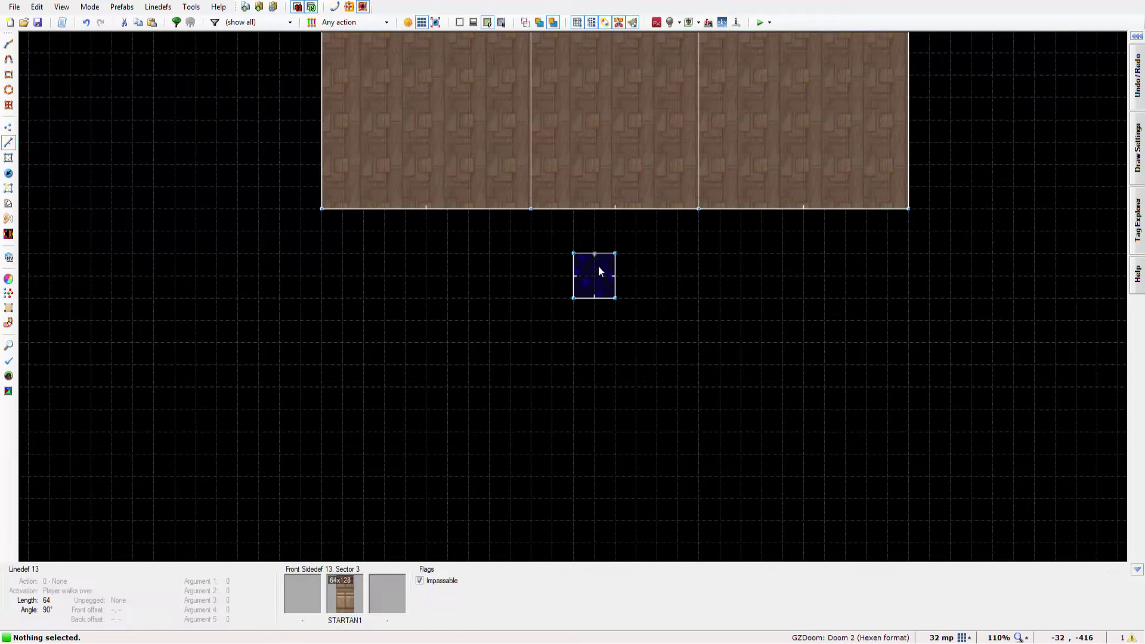
key("t")
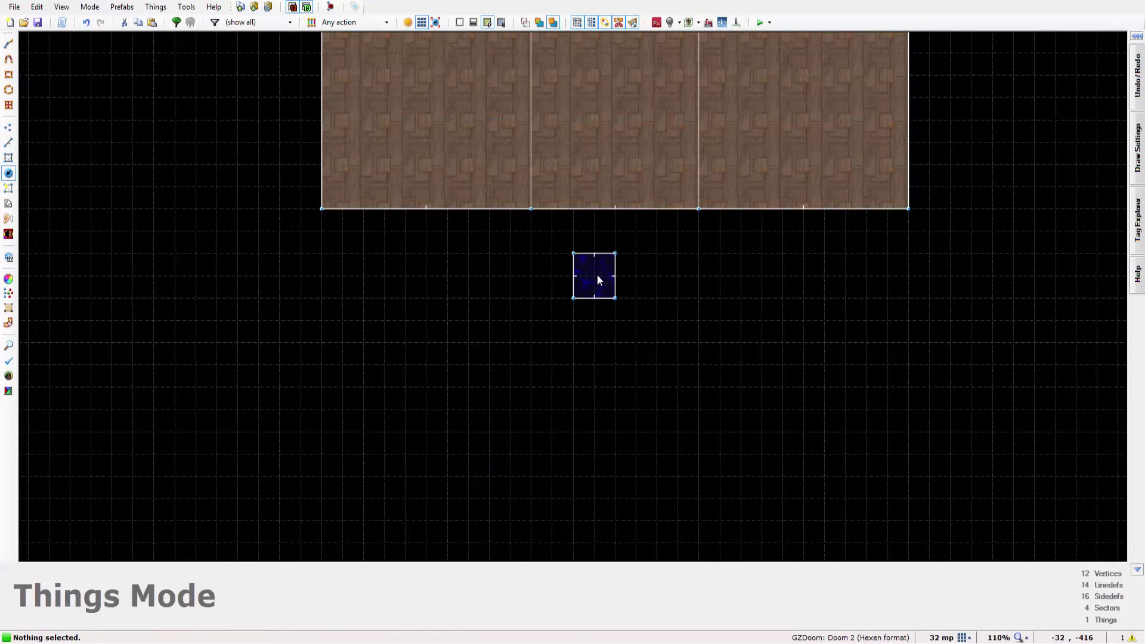
right_click(599, 279)
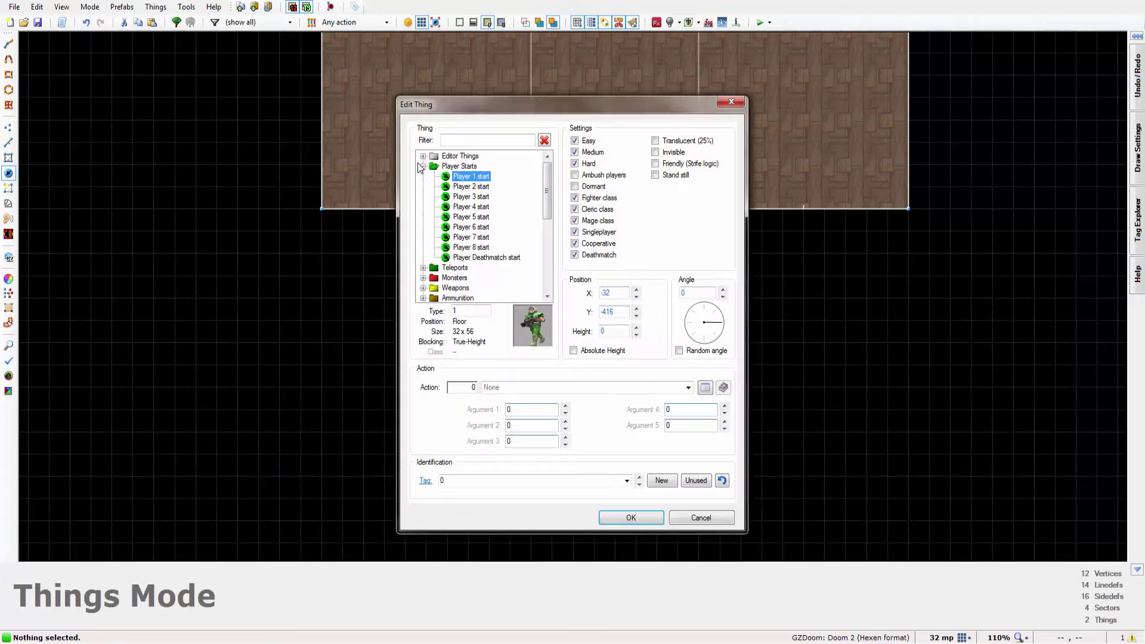
left_click(424, 166)
scroll(429, 226, "down", 3)
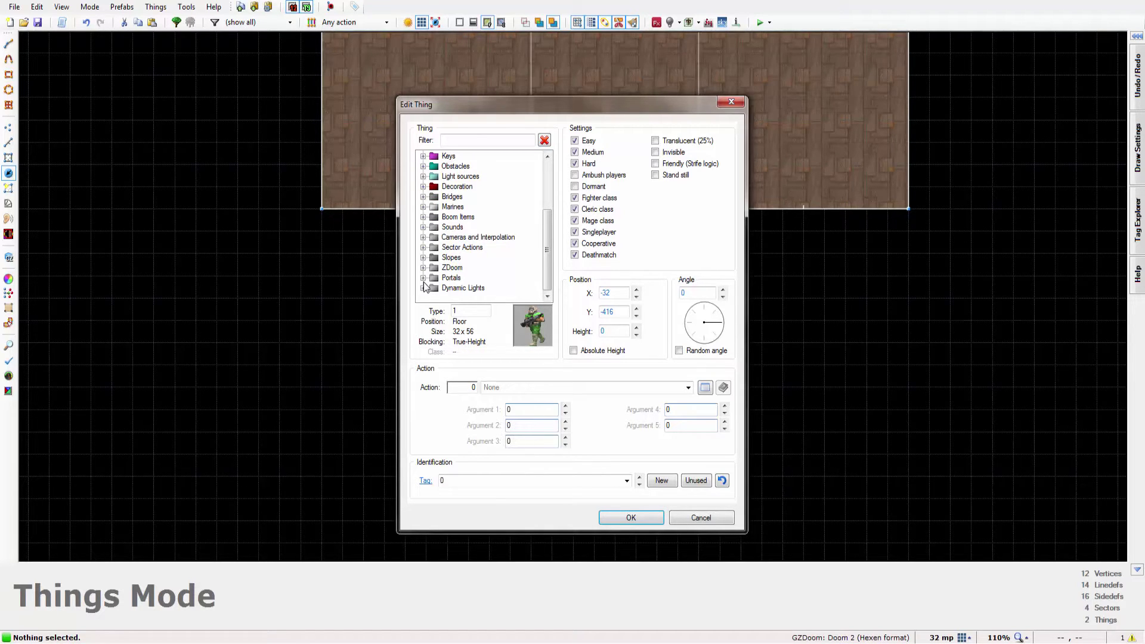
scroll(427, 278, "up", 3)
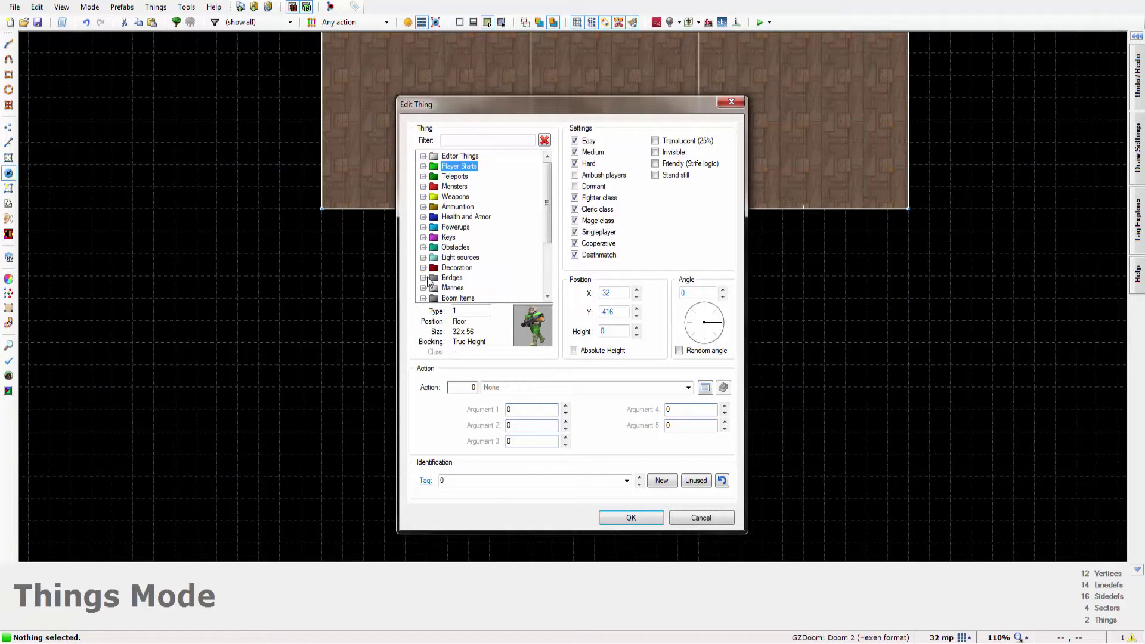
scroll(428, 281, "down", 3)
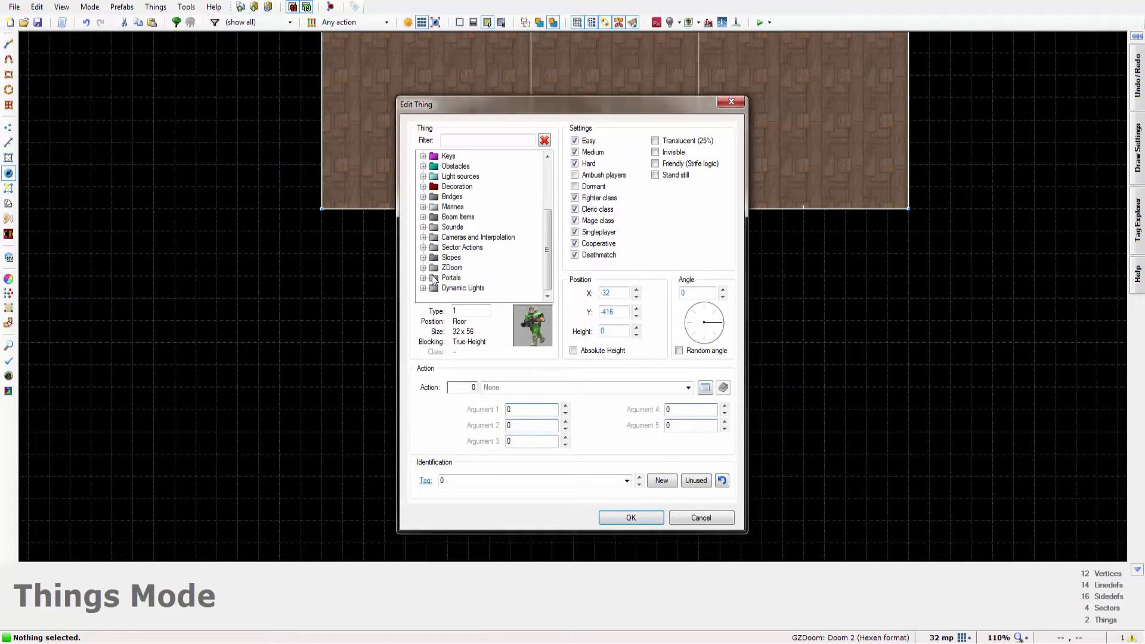
left_click(424, 247)
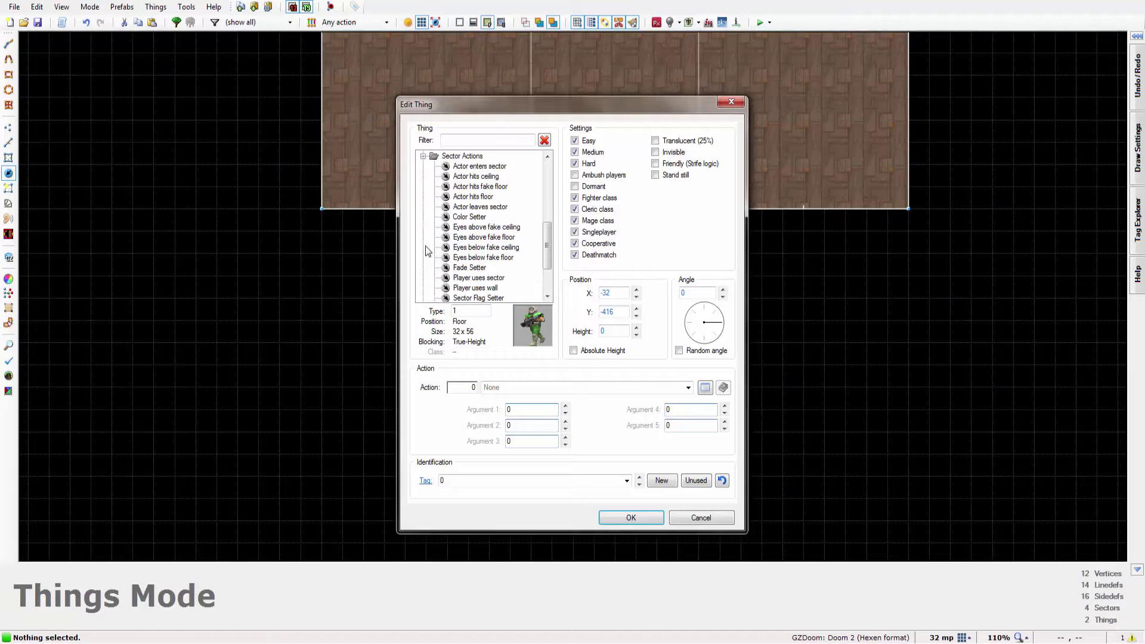
scroll(427, 245, "down", 1)
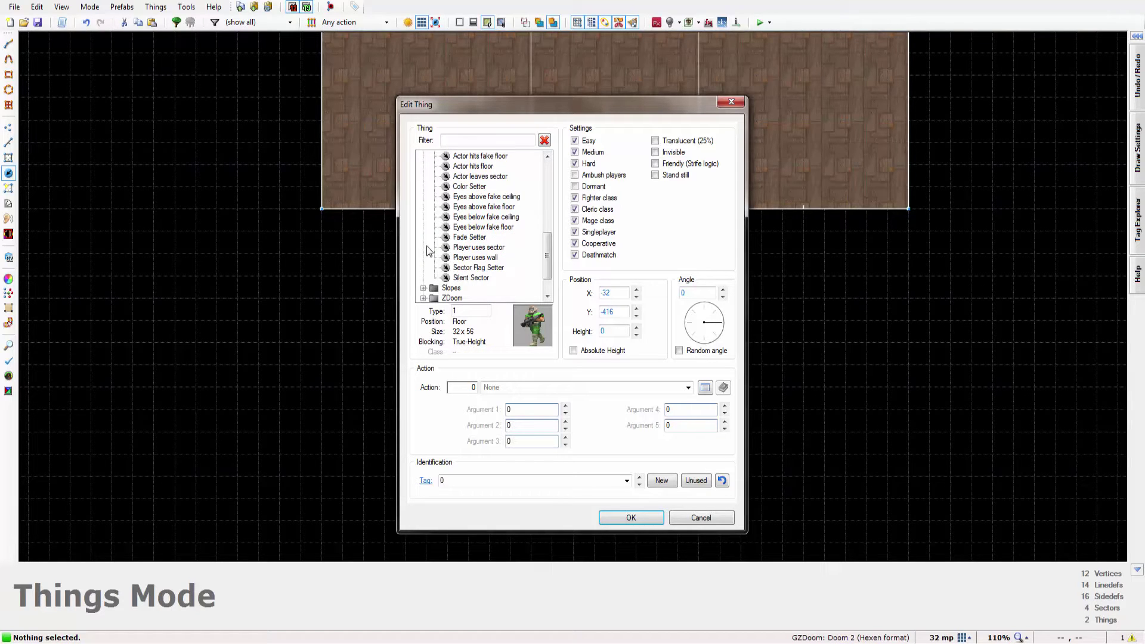
scroll(427, 246, "up", 1)
left_click(423, 157)
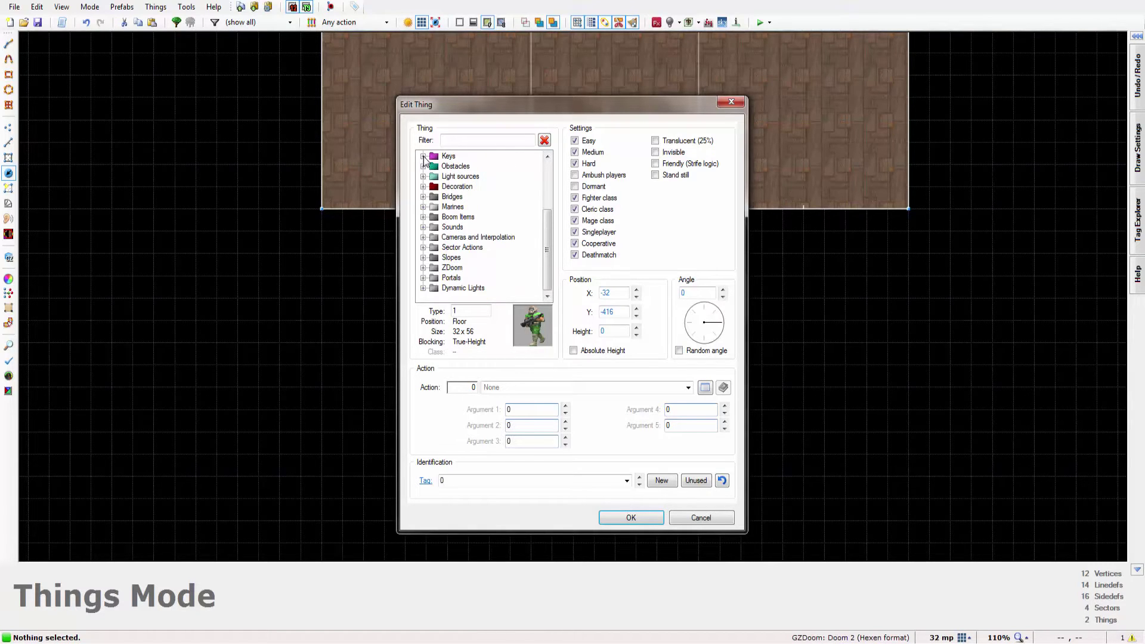
left_click(423, 268)
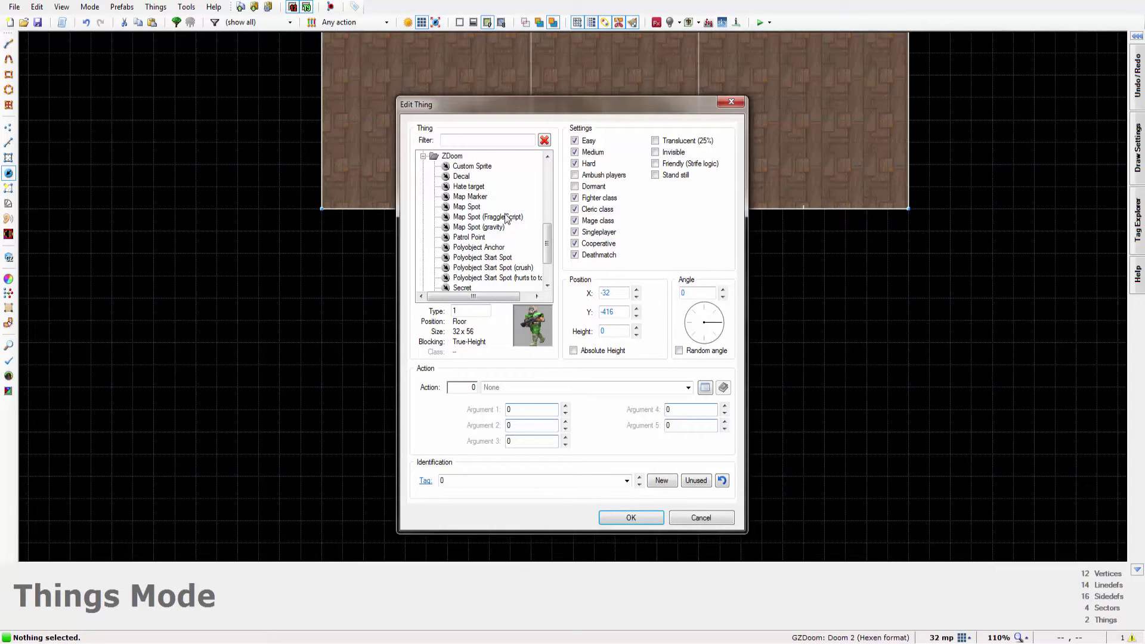
scroll(508, 219, "down", 1)
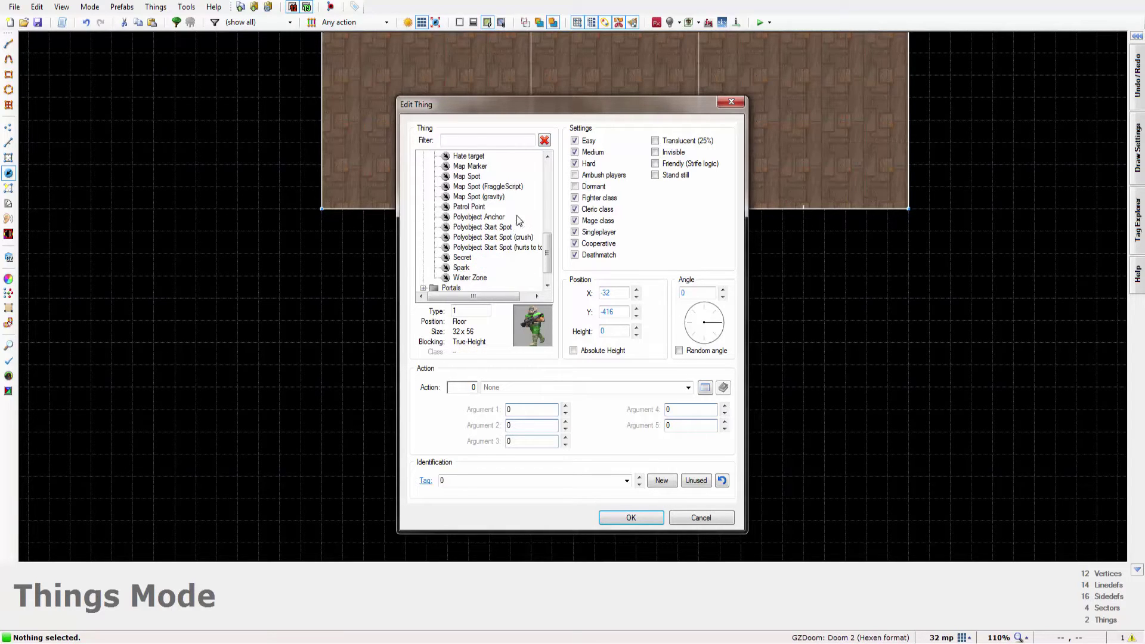
left_click(473, 279)
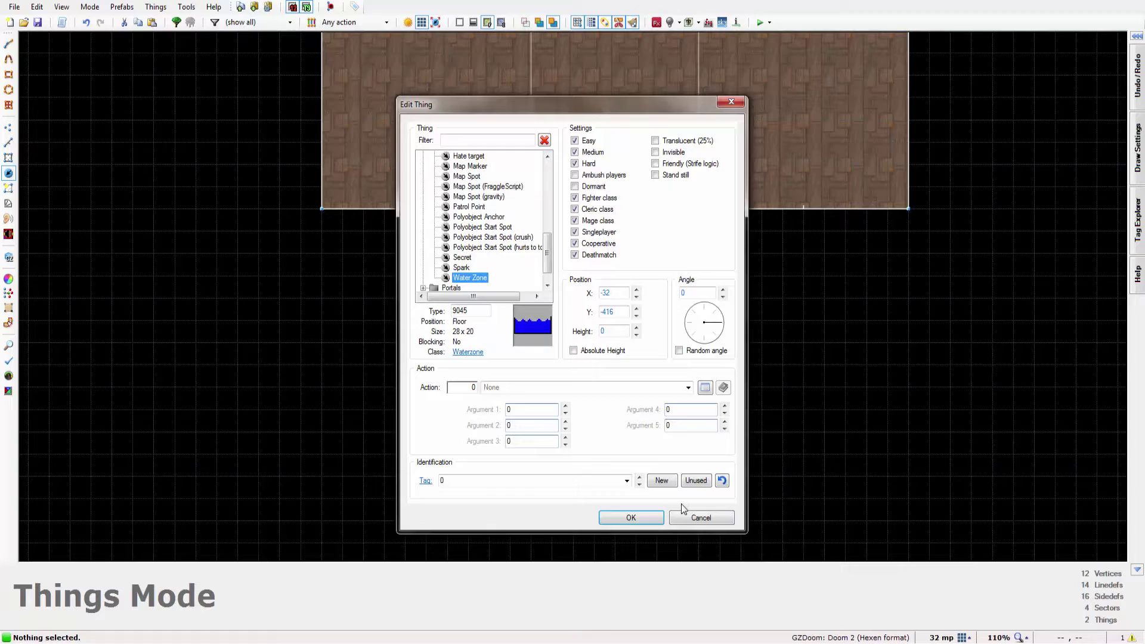
key("Return")
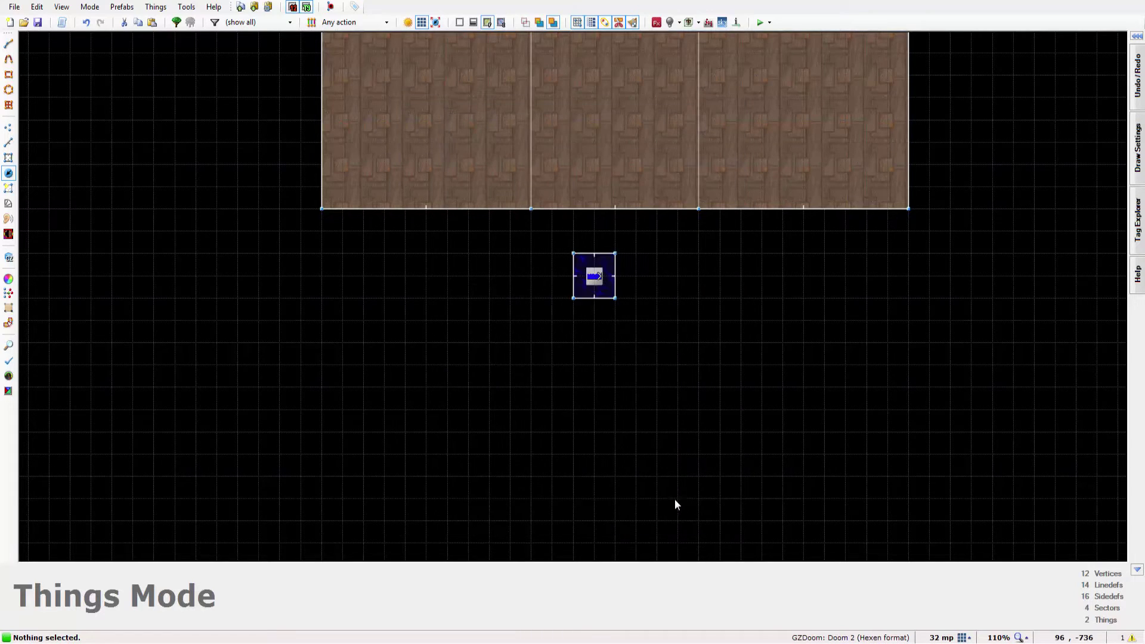
- Rotate the Water Zone thing to face north
right_click(594, 276)
left_click(706, 316)
key("Return")
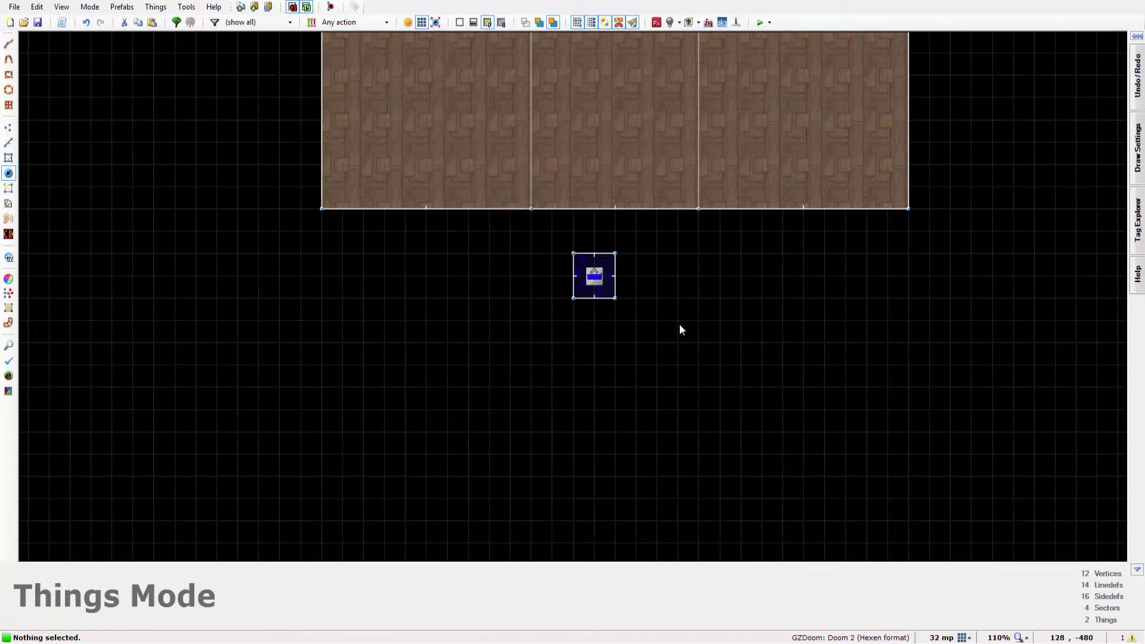
- Give the small water sector's north linedef the Transfer Heights action (209) with sector tag 1 and the Boom mode option
key("l")
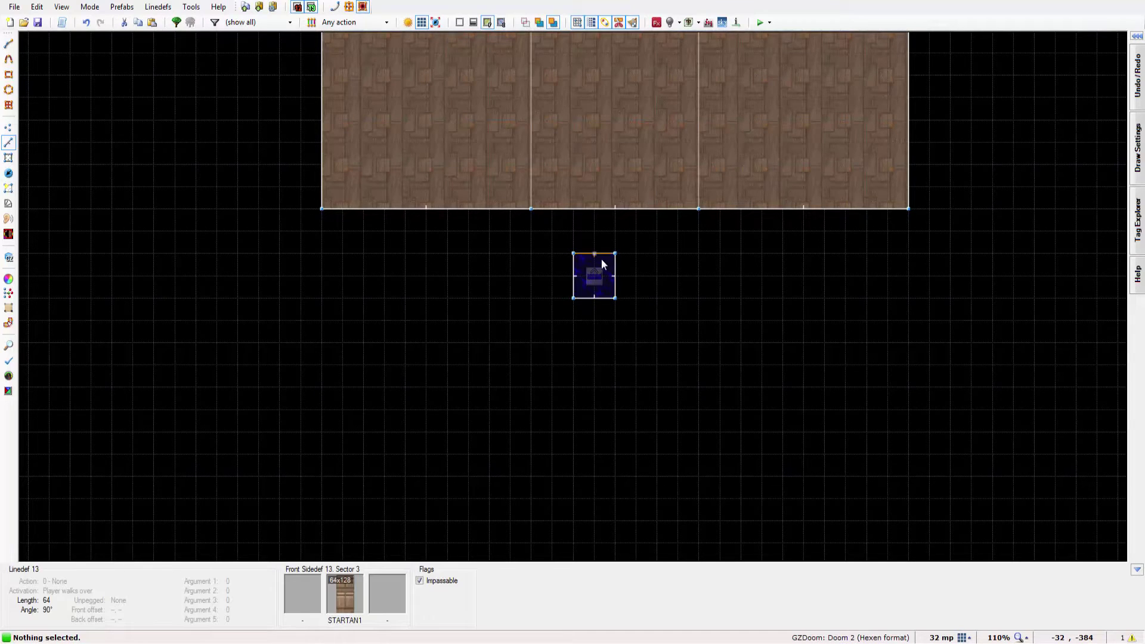
right_click(601, 259)
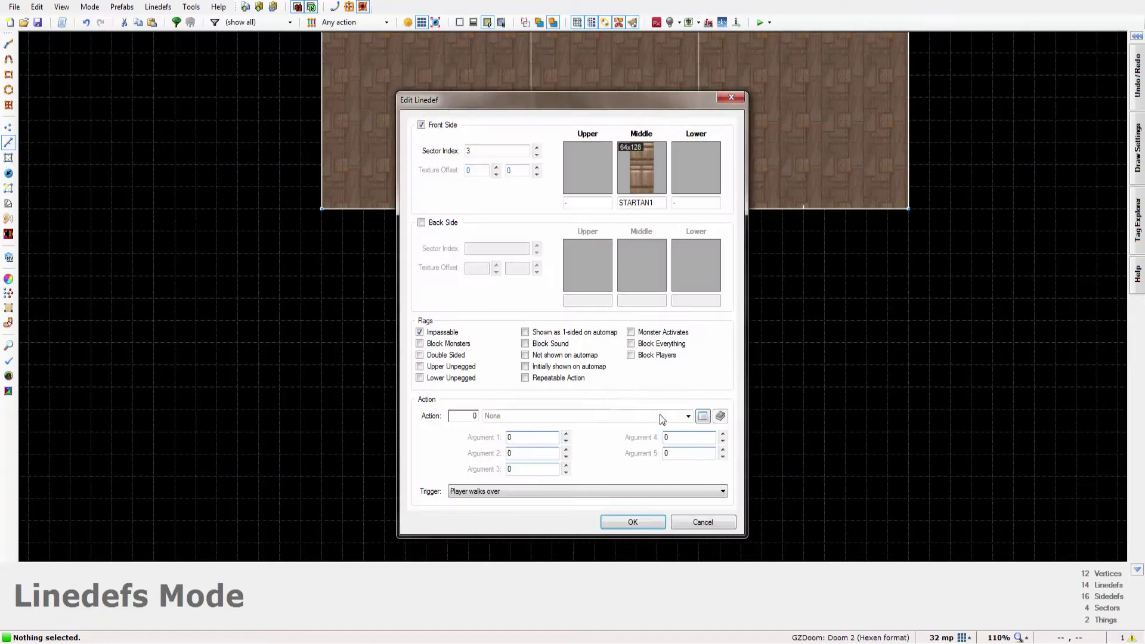
left_click(653, 522)
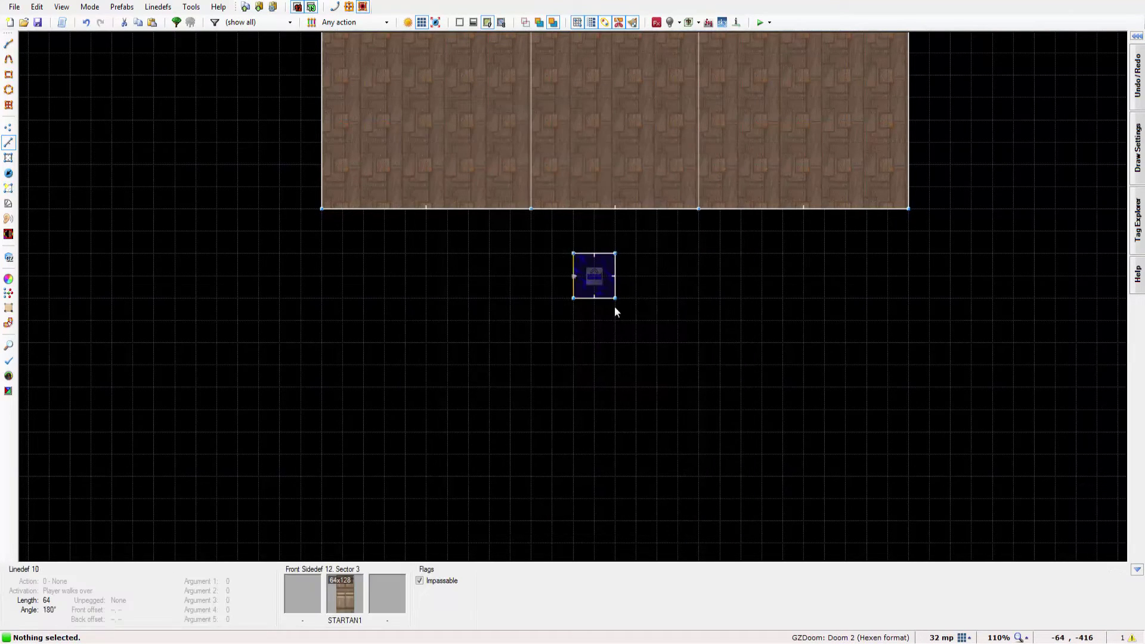
right_click(596, 259)
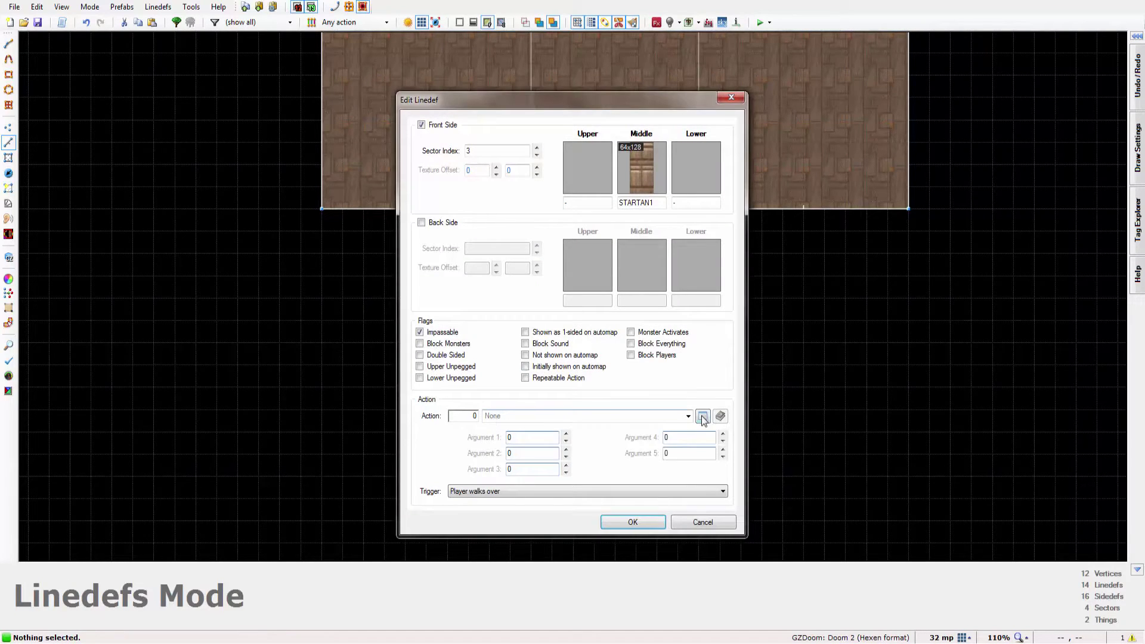
left_click(703, 415)
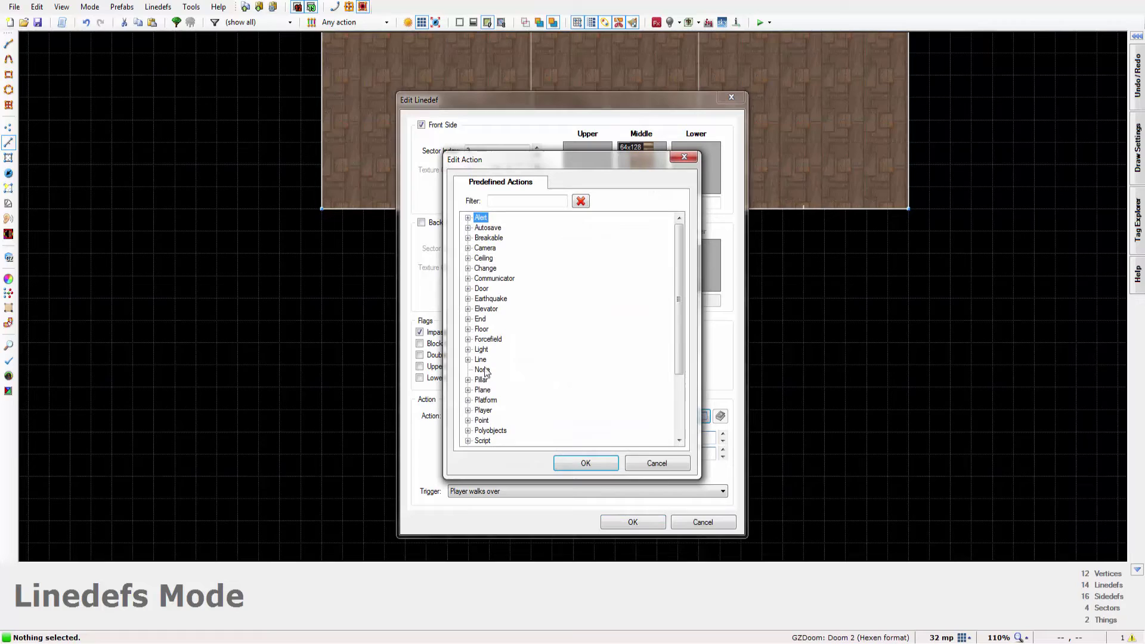
left_click(468, 360)
left_click(468, 360)
scroll(468, 360, "down", 3)
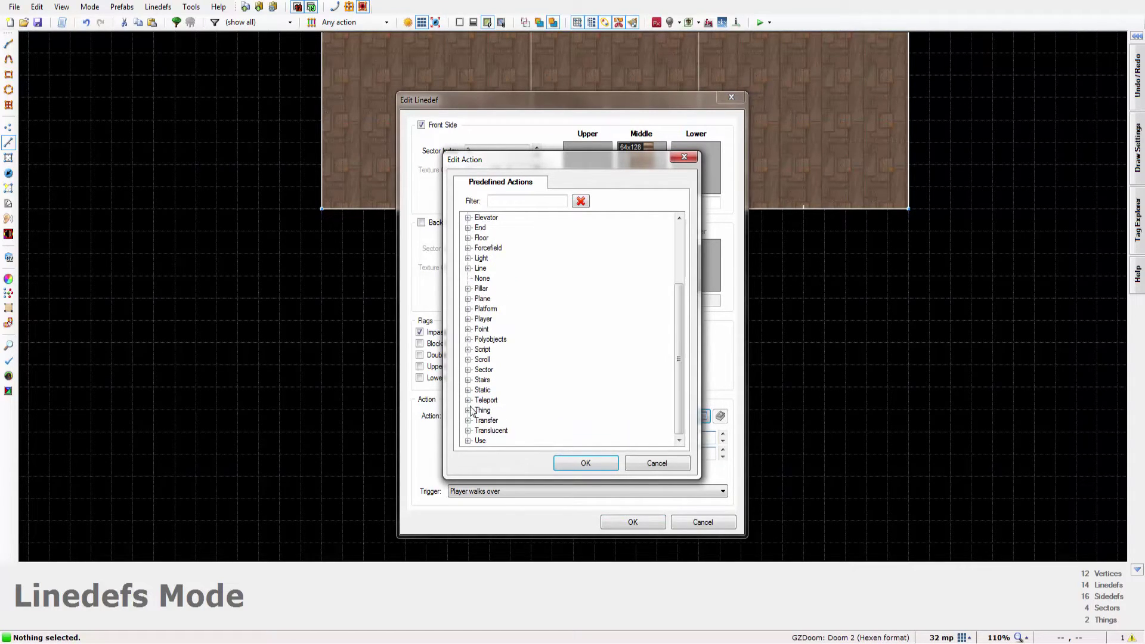
left_click(468, 430)
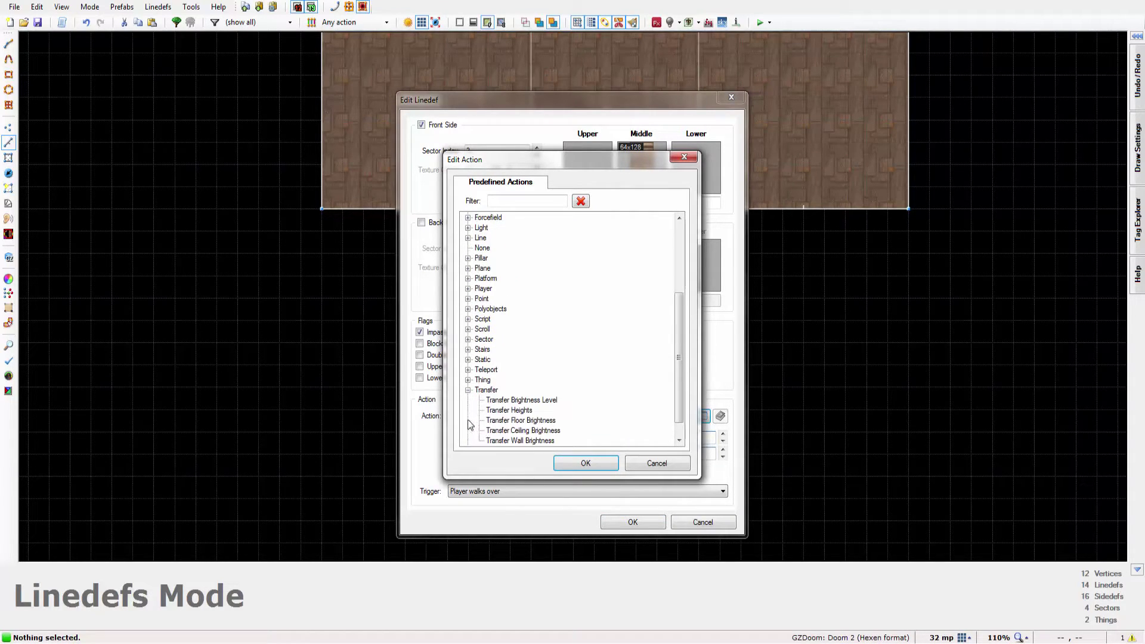
double_click(507, 411)
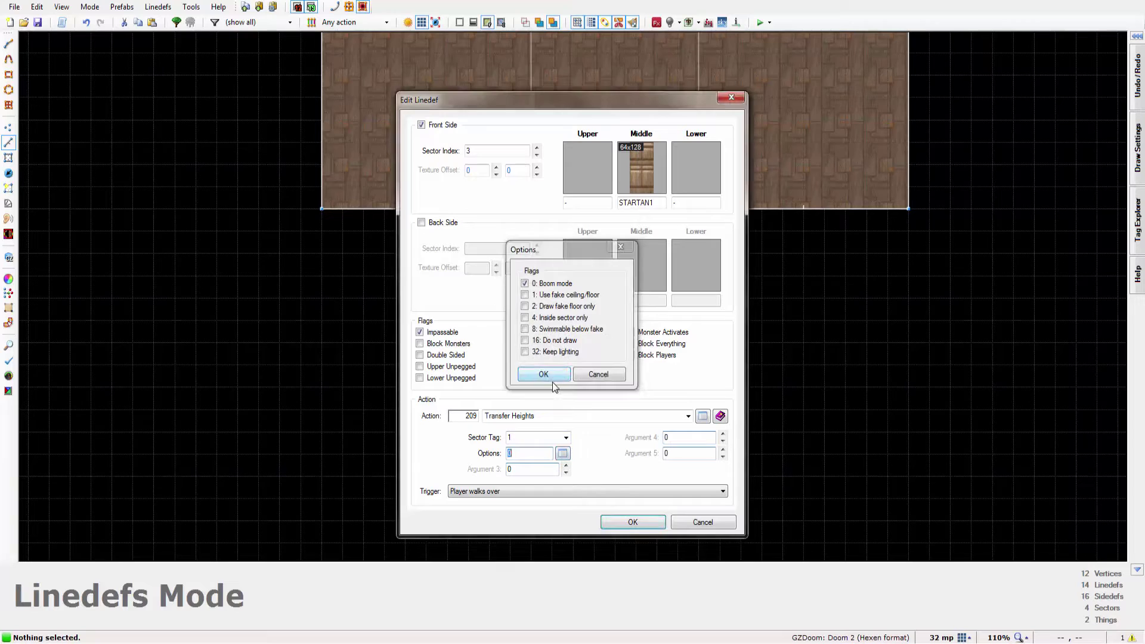
left_click(550, 379)
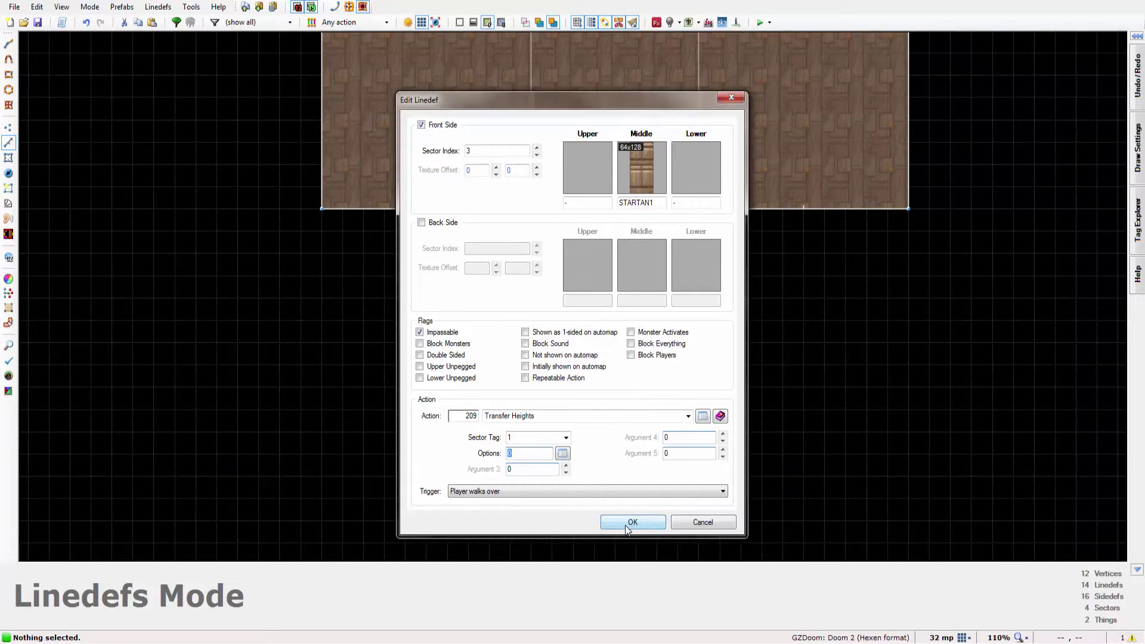
left_click(632, 523)
- Set the tag of the central trench sector to 1
key("Up")
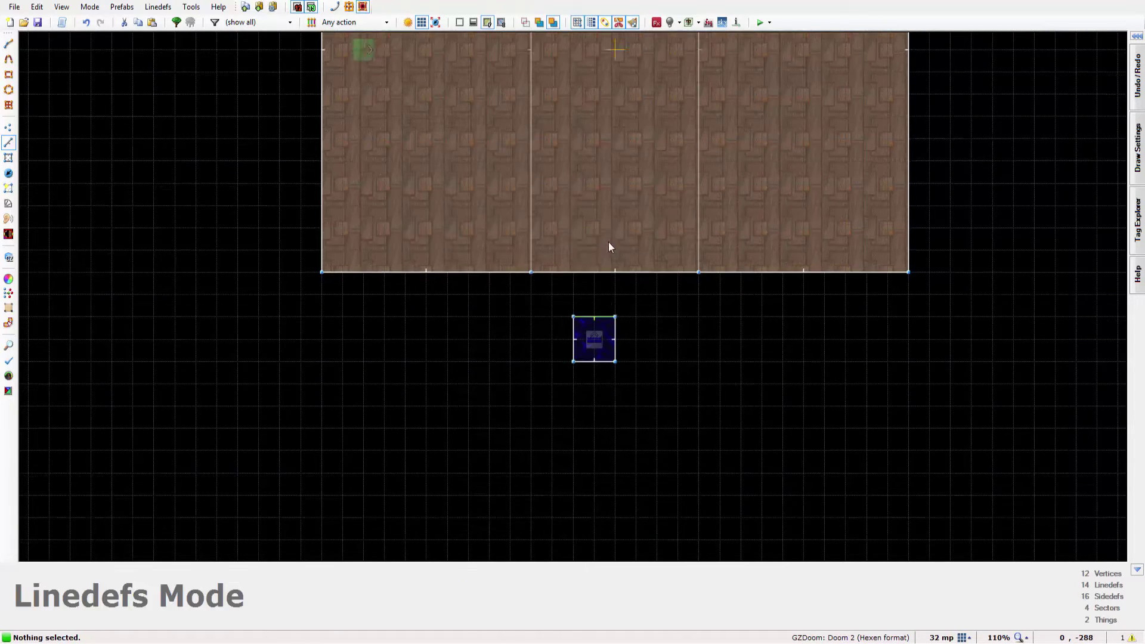
key("Up")
key("s")
key("Up")
key("Up")
key("Up")
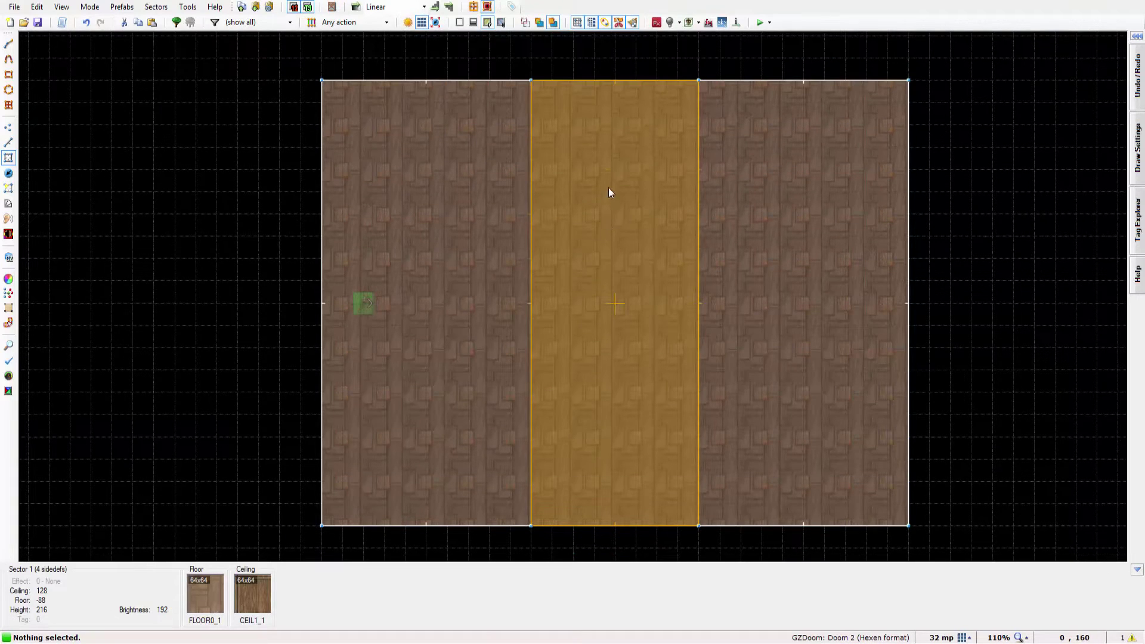
right_click(607, 226)
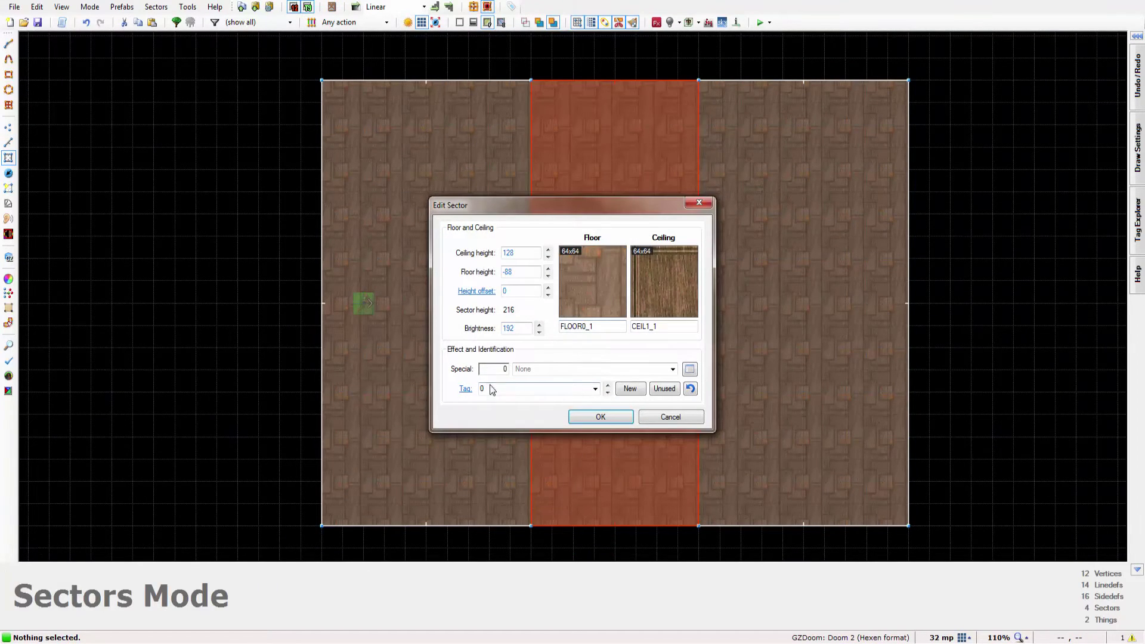
left_click(589, 418)
- Enter Visual Mode and lower the trench floor to a height of -112
key("w")
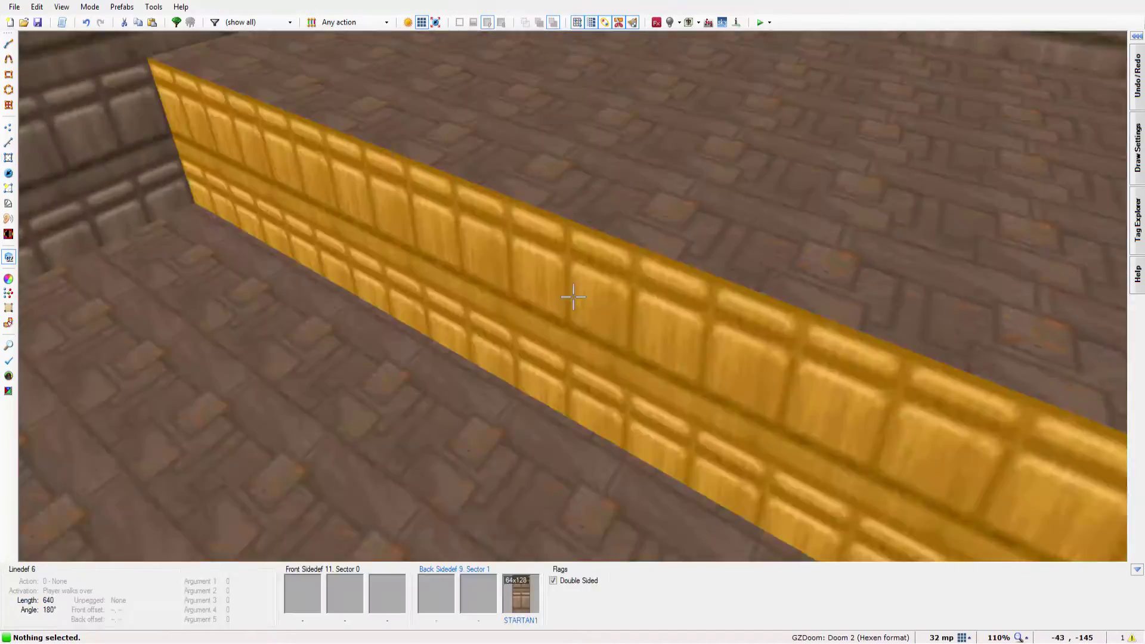
key("e")
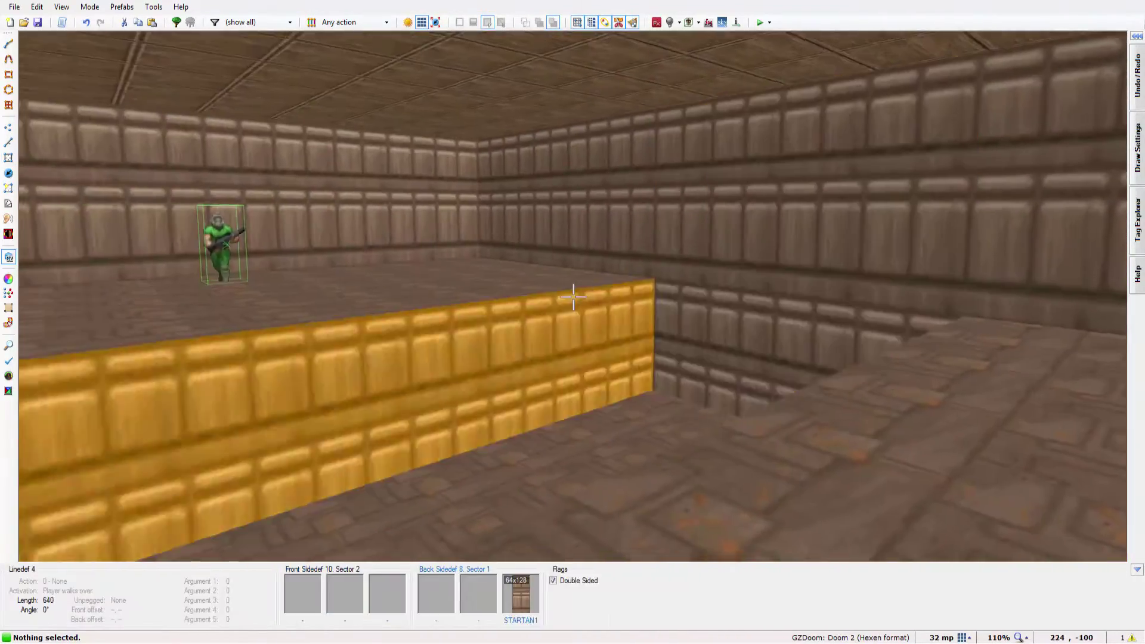
key("s")
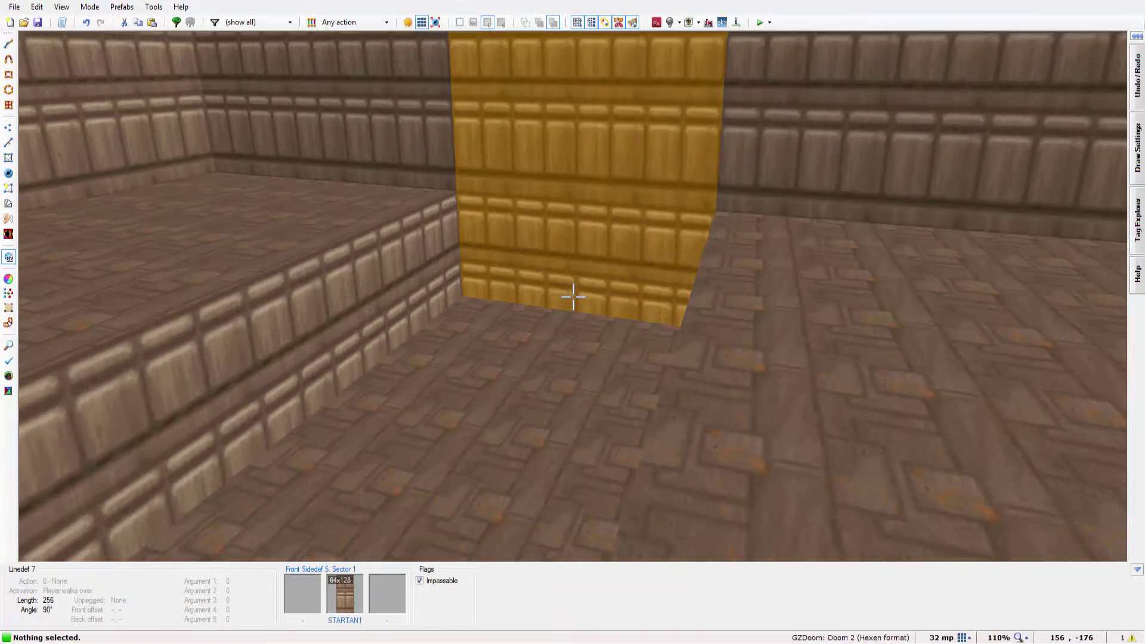
key("e")
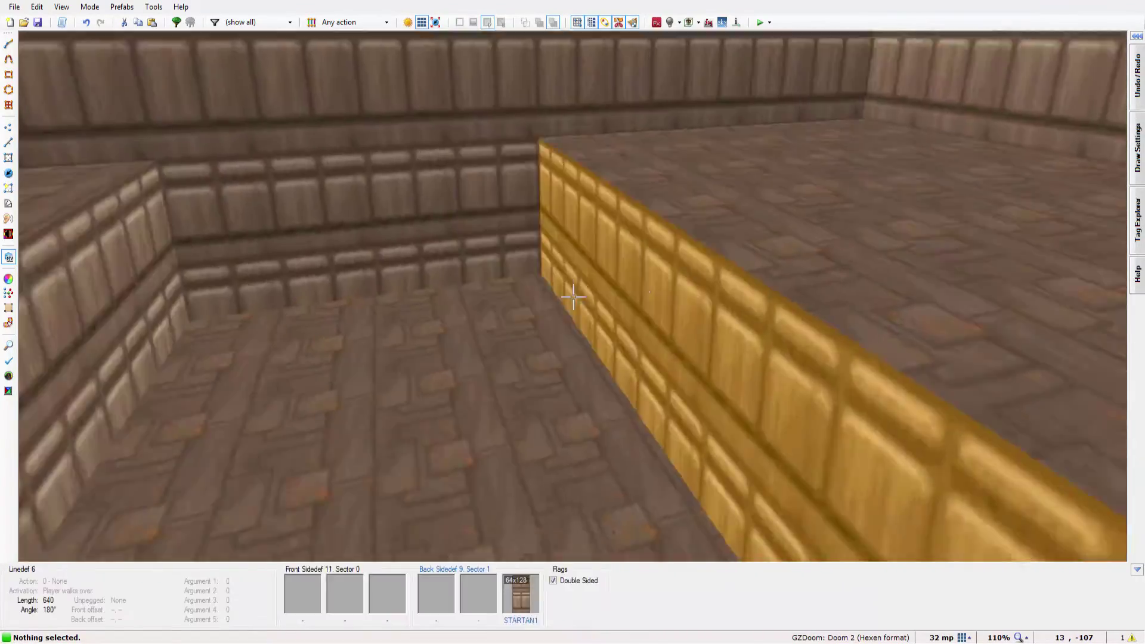
scroll(573, 297, "down", 3)
key("d")
key("f")
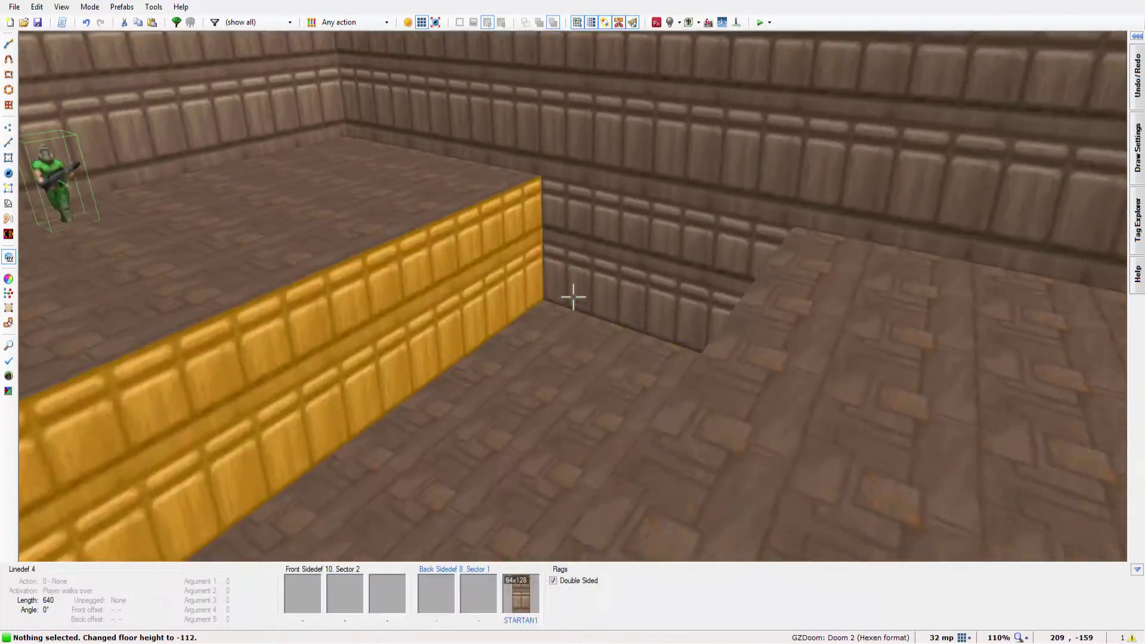
- Raise the ceilings over the trench and both side platforms to a height of 144
scroll(573, 297, "up", 2)
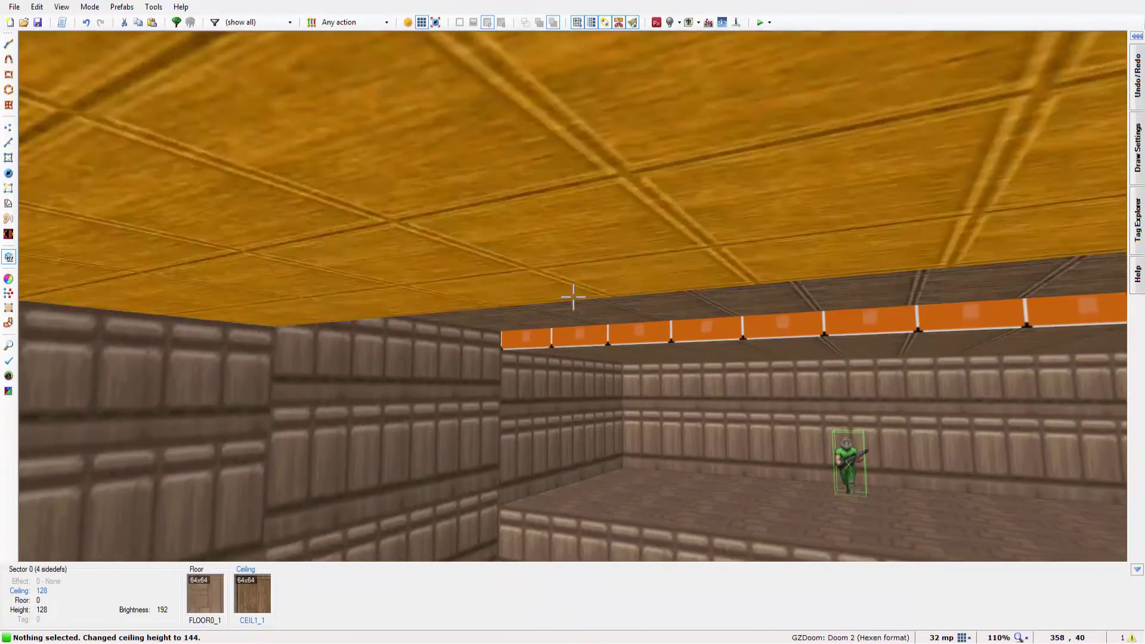
scroll(573, 296, "up", 1)
key("e")
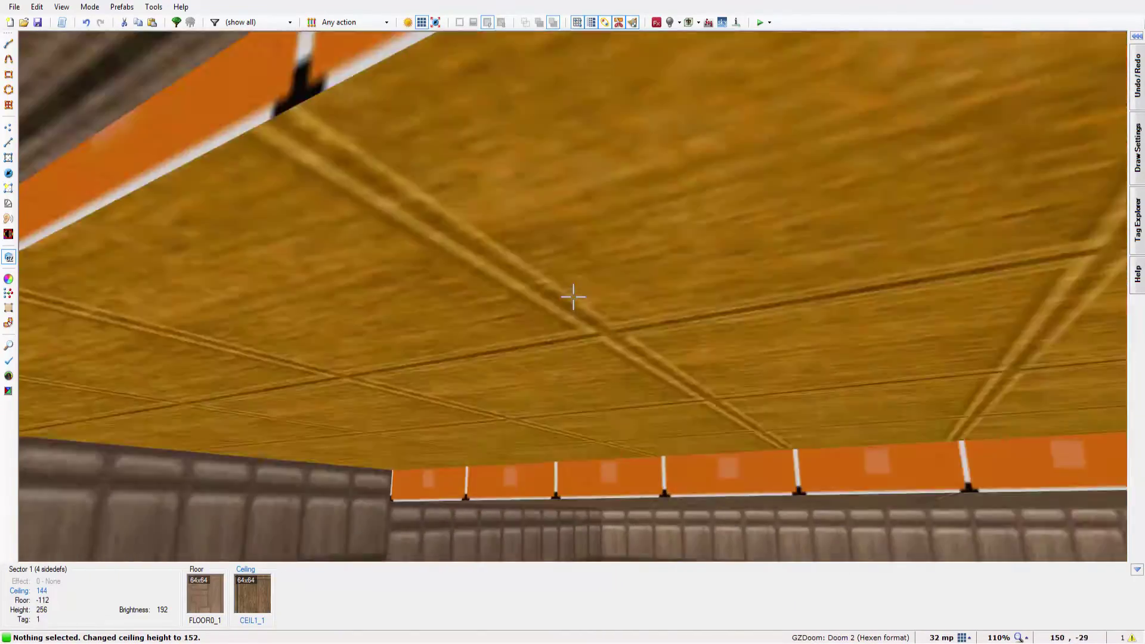
key("f")
scroll(573, 296, "down", 1)
scroll(573, 296, "up", 2)
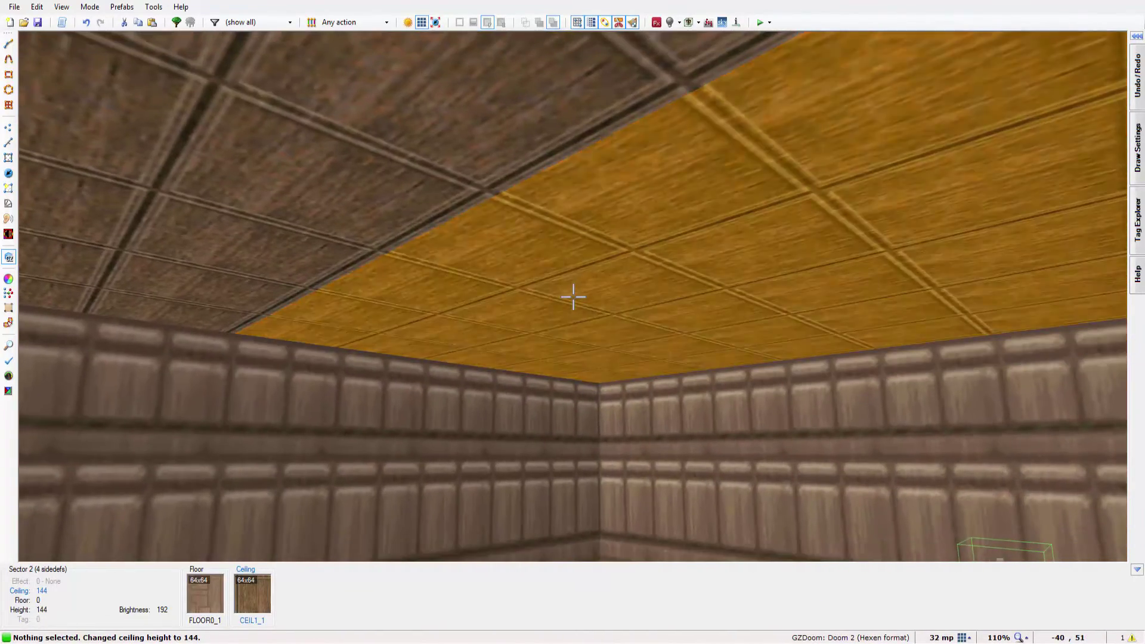
- Apply the Outdoors flat GRASS1 to both side platform floors and FLAT10 to the trench floor
key("w")
key("d")
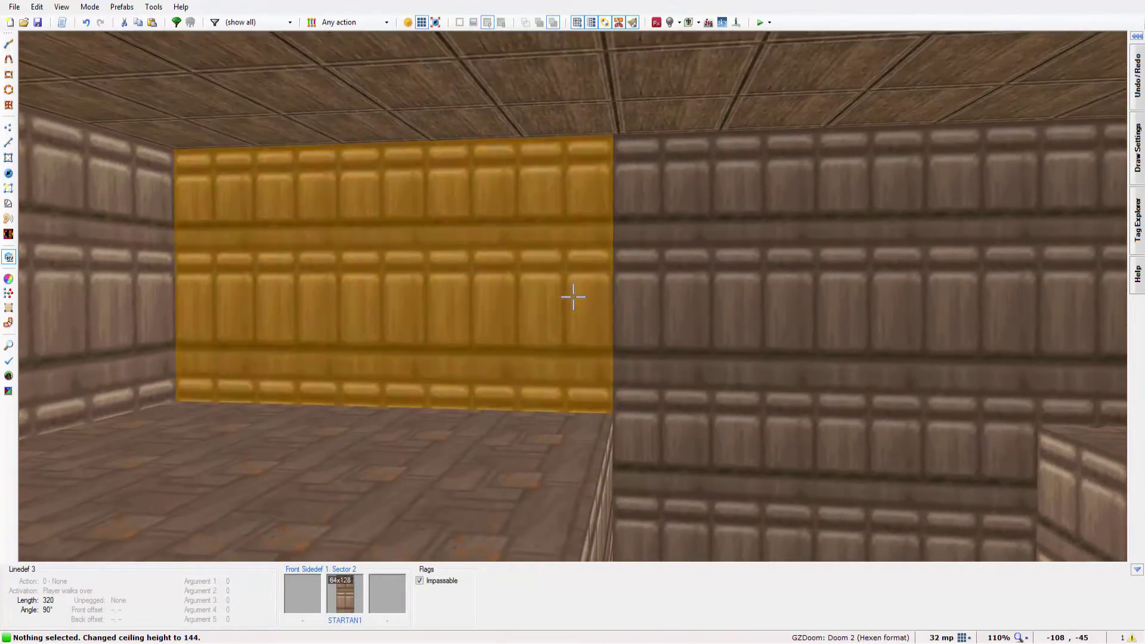
key("d")
left_click(573, 297)
left_click(574, 297)
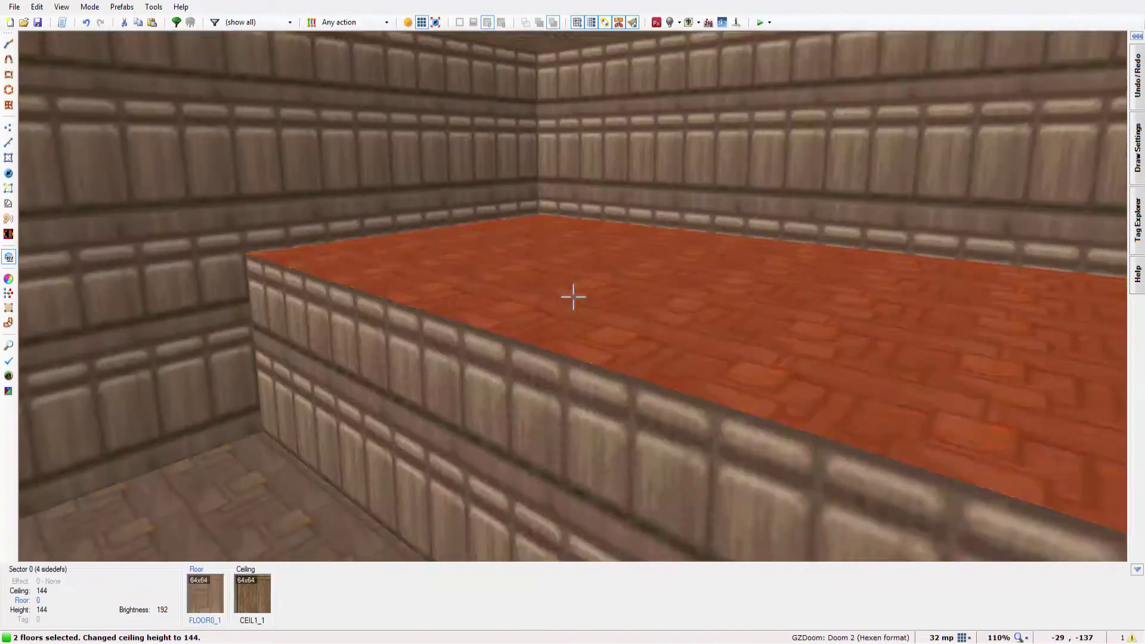
right_click(573, 297)
left_click(572, 294)
scroll(500, 212, "down", 2)
left_click(745, 301)
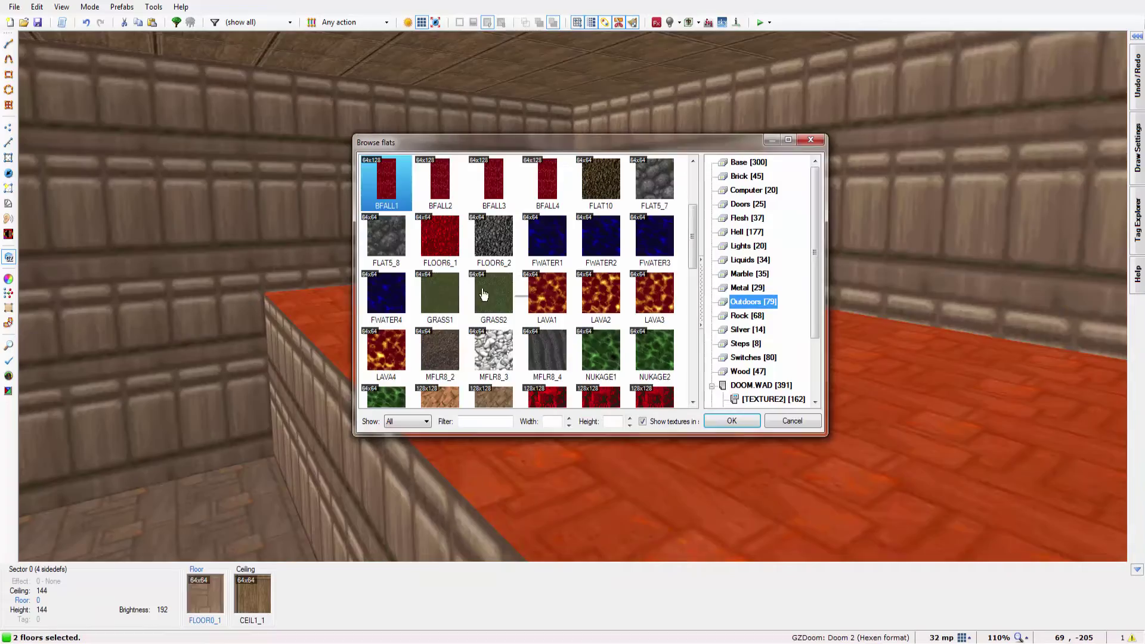
double_click(386, 379)
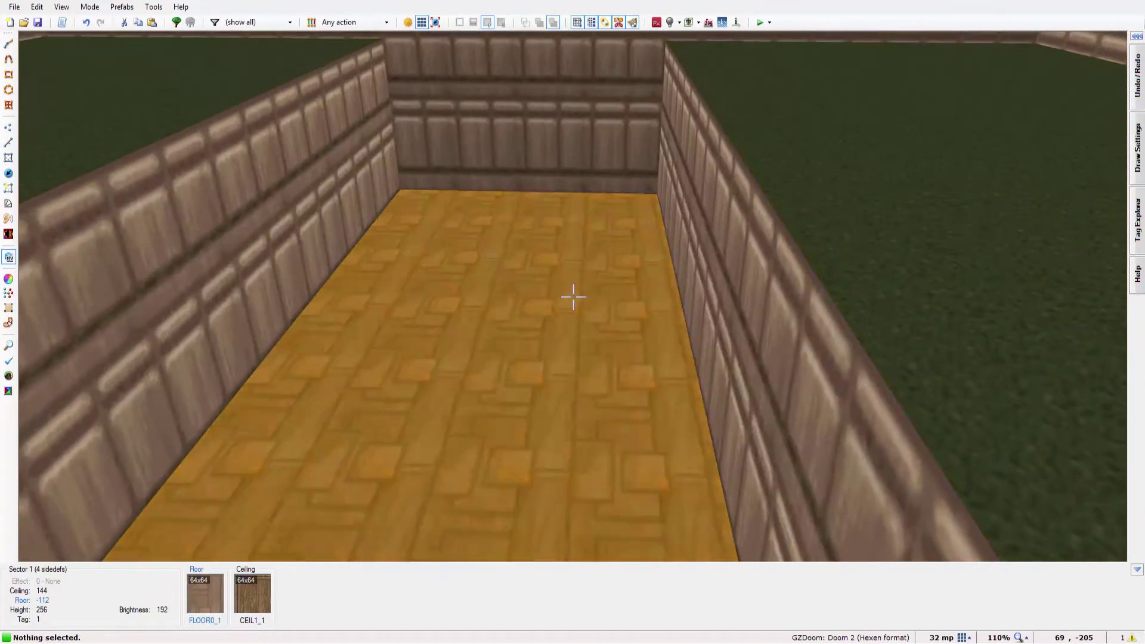
right_click(573, 297)
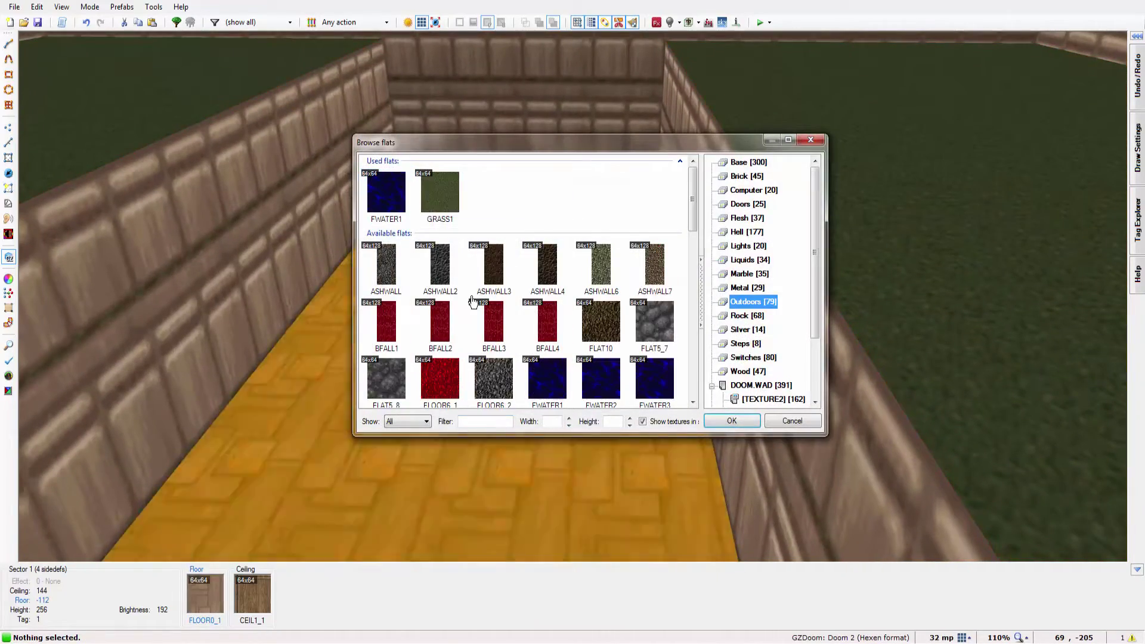
double_click(602, 330)
- Select the trench's two long side walls, set their back lower texture to ASHWALL from Outdoors, and clear the selection
left_click(573, 297)
left_click(573, 297)
right_click(573, 296)
left_click(696, 266)
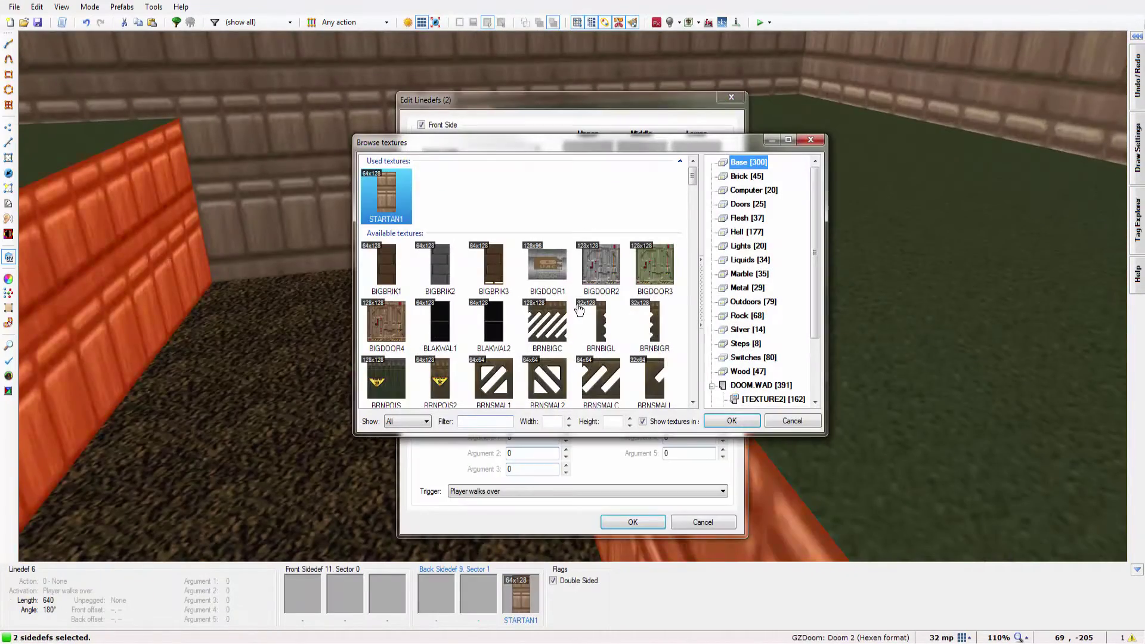
scroll(580, 269, "down", 10)
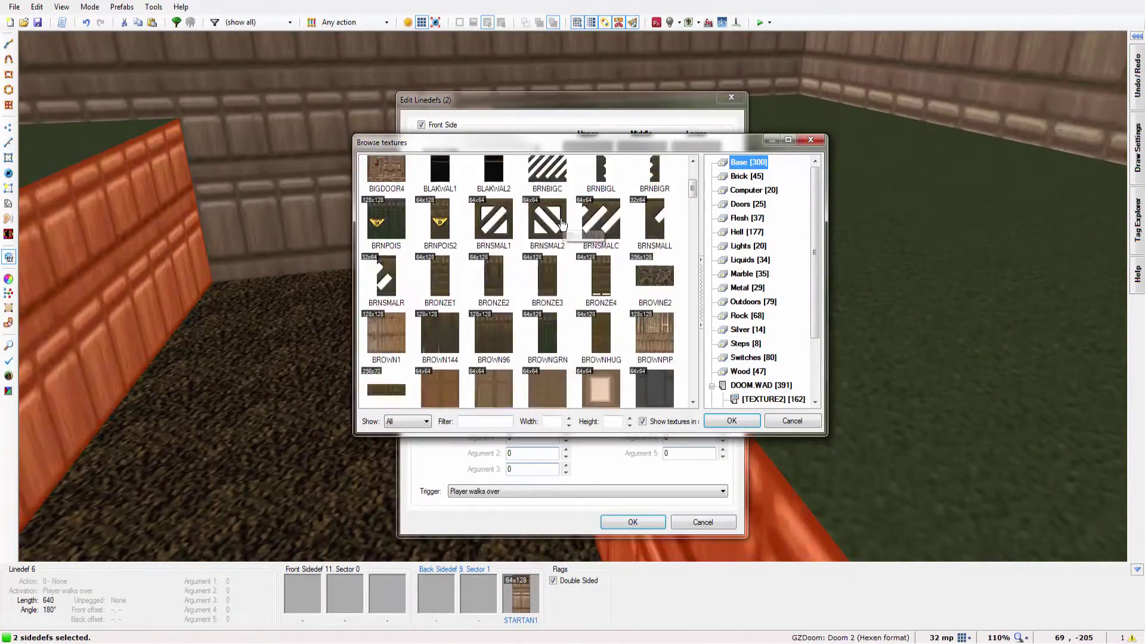
left_click(746, 303)
scroll(448, 347, "down", 8)
scroll(447, 346, "up", 15)
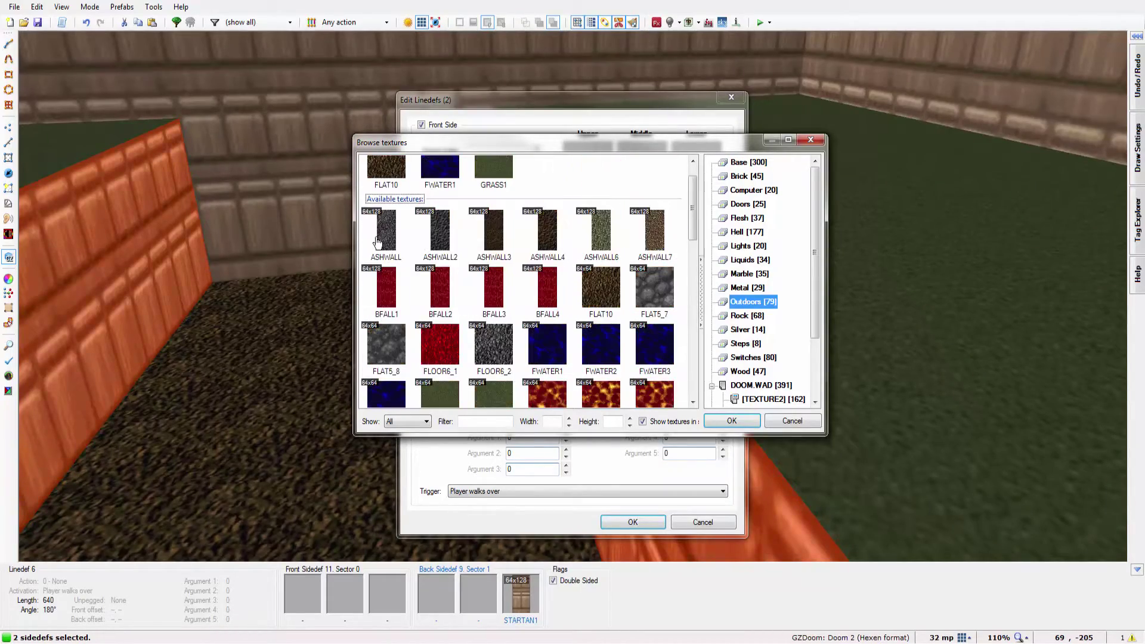
double_click(377, 243)
left_click(633, 522)
key("c")
- Select all eight outer walls of the room, set their middle texture to SP_ROCK1 from Outdoors, and clear the selection
key("e")
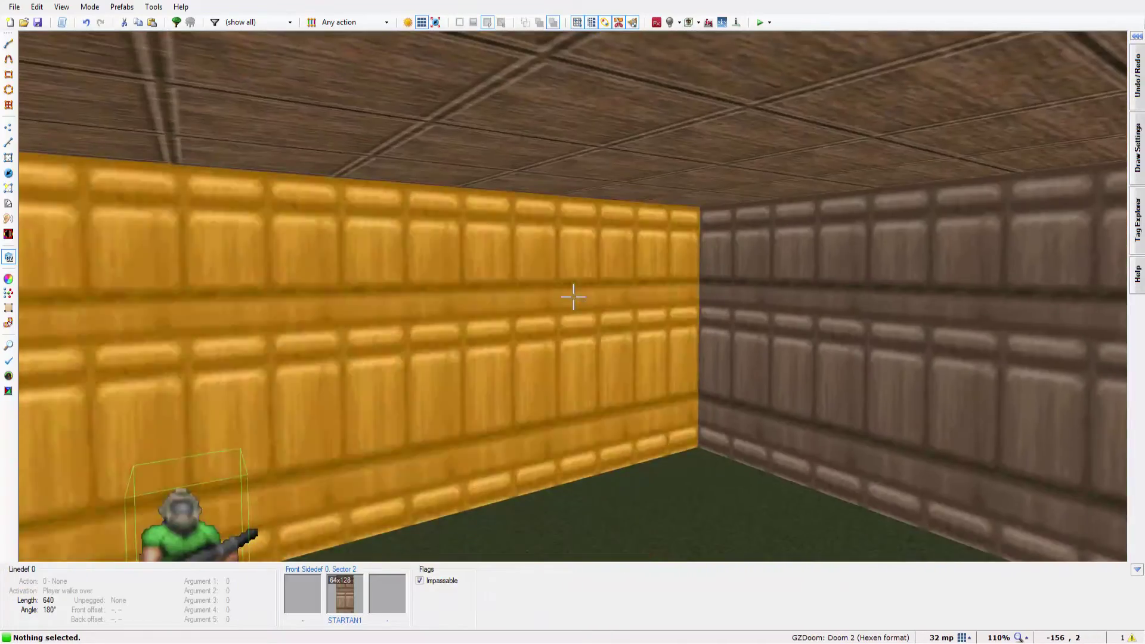
left_click(573, 297, "shift")
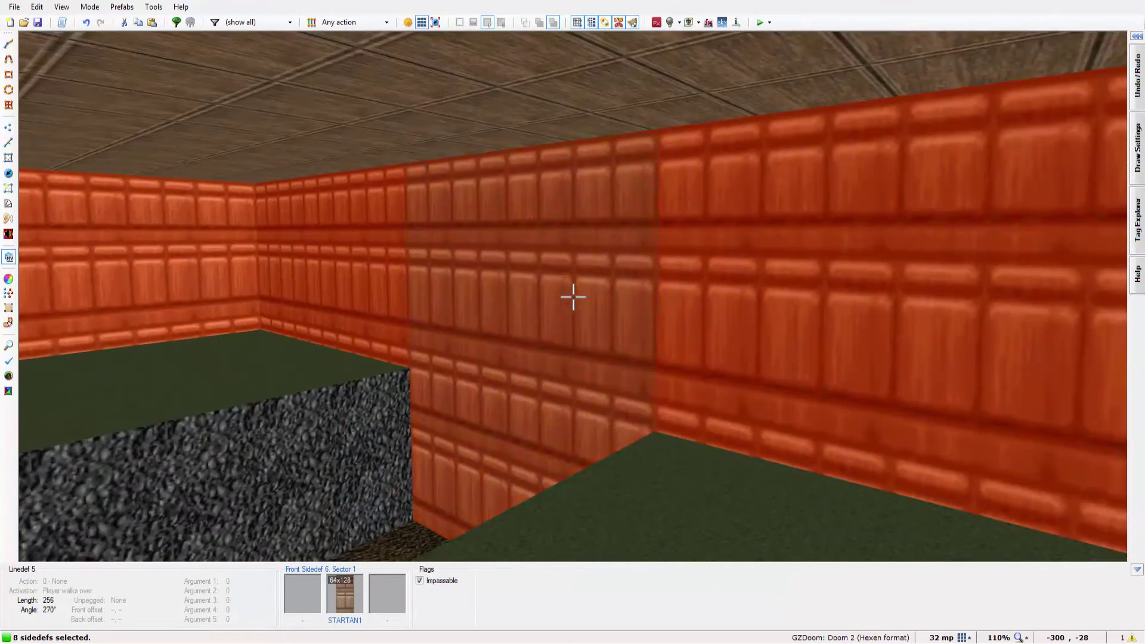
right_click(574, 297)
left_click(642, 169)
left_click(747, 316)
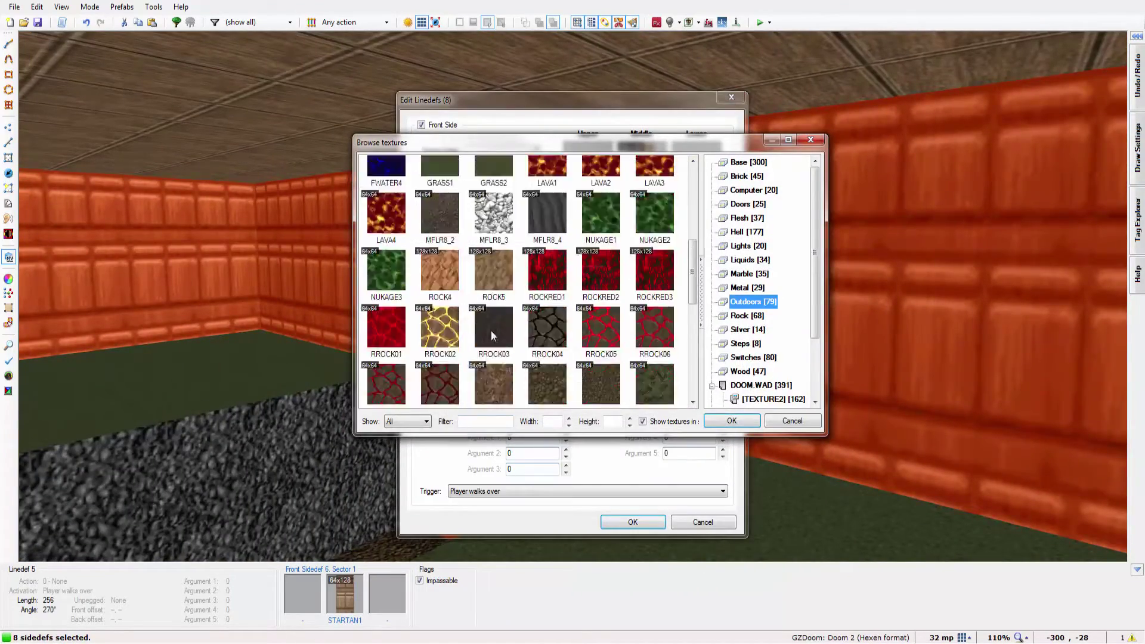
scroll(492, 330, "down", 5)
double_click(652, 194)
key("c")
- Select all three ceilings of the room, change their texture to F_SKY1, and clear the selection
left_click(573, 297, "shift")
right_click(573, 297)
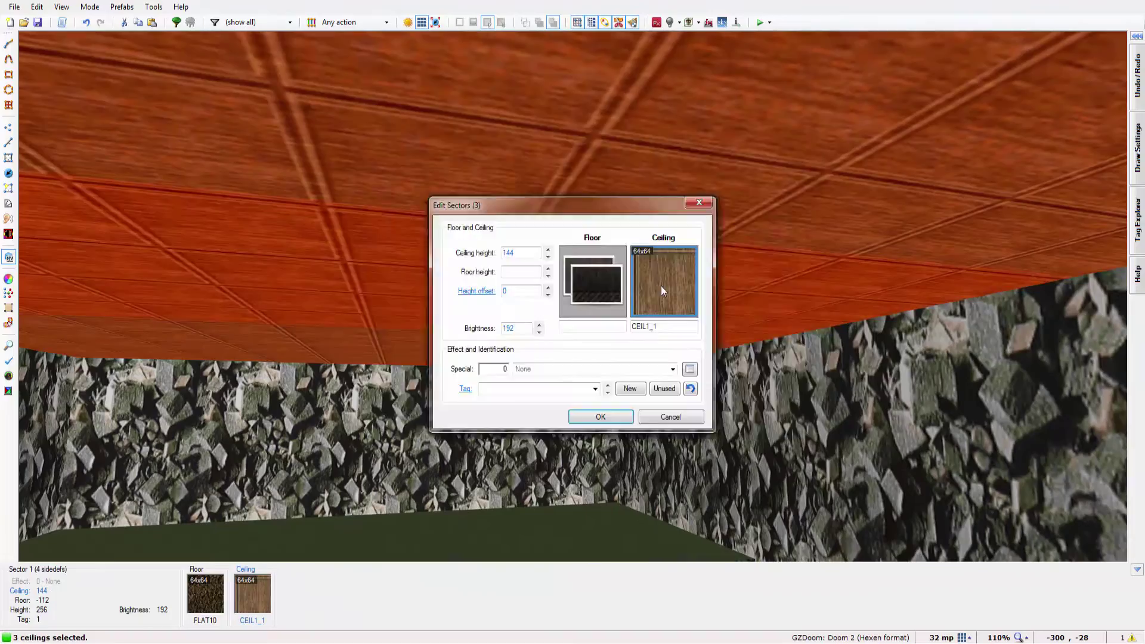
left_click(661, 286)
left_click(744, 399)
type("sky")
key("Return")
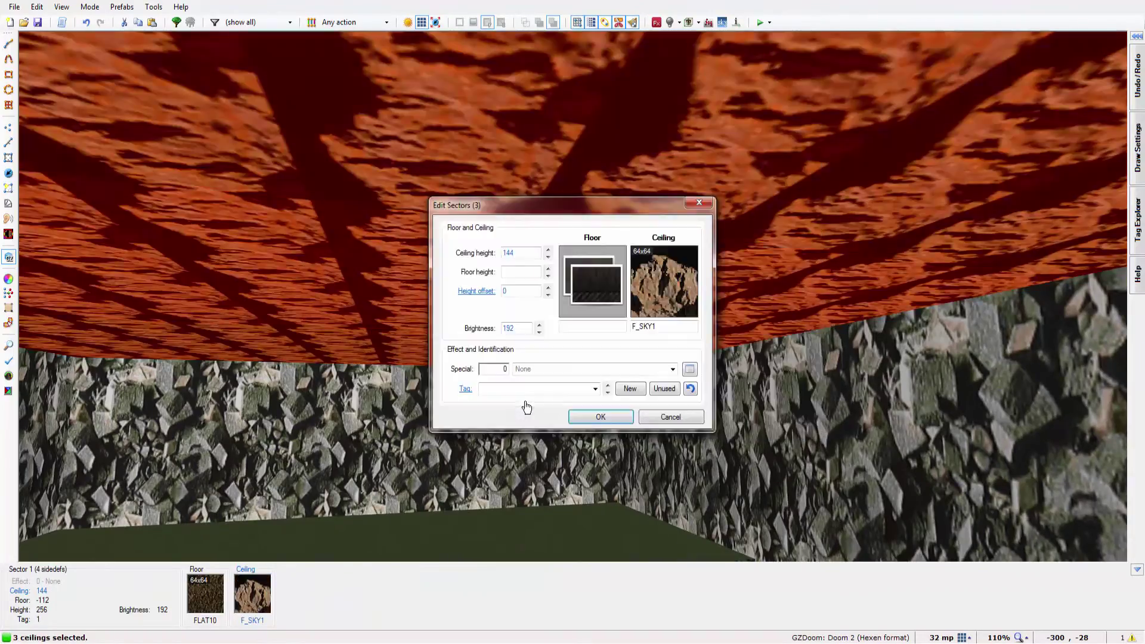
key("Return")
key("c")
key("e")
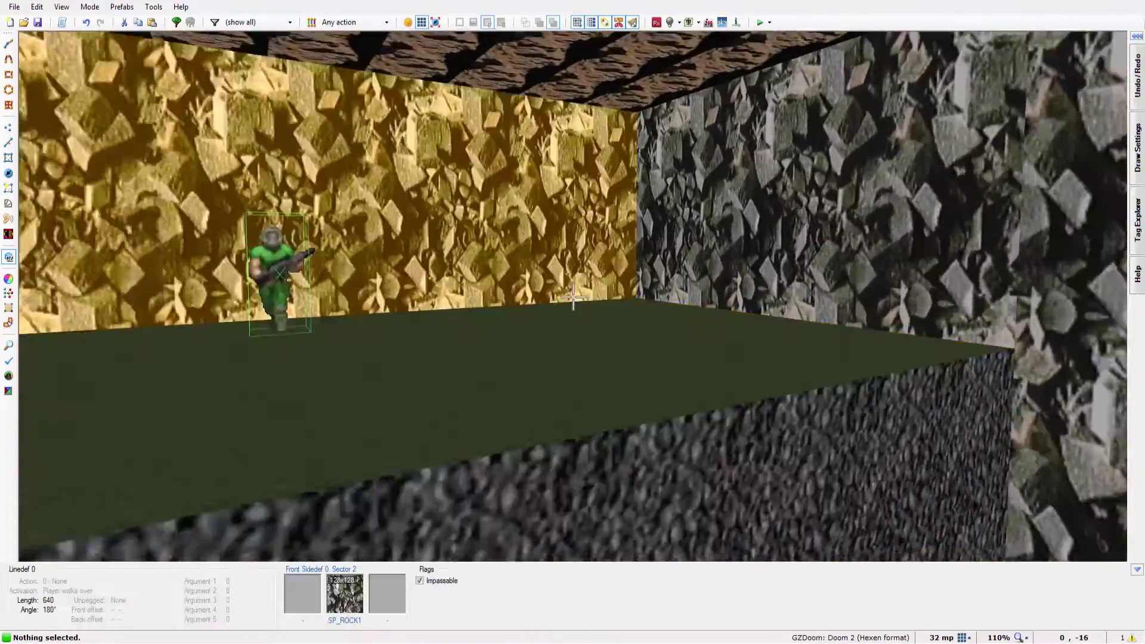
key("f")
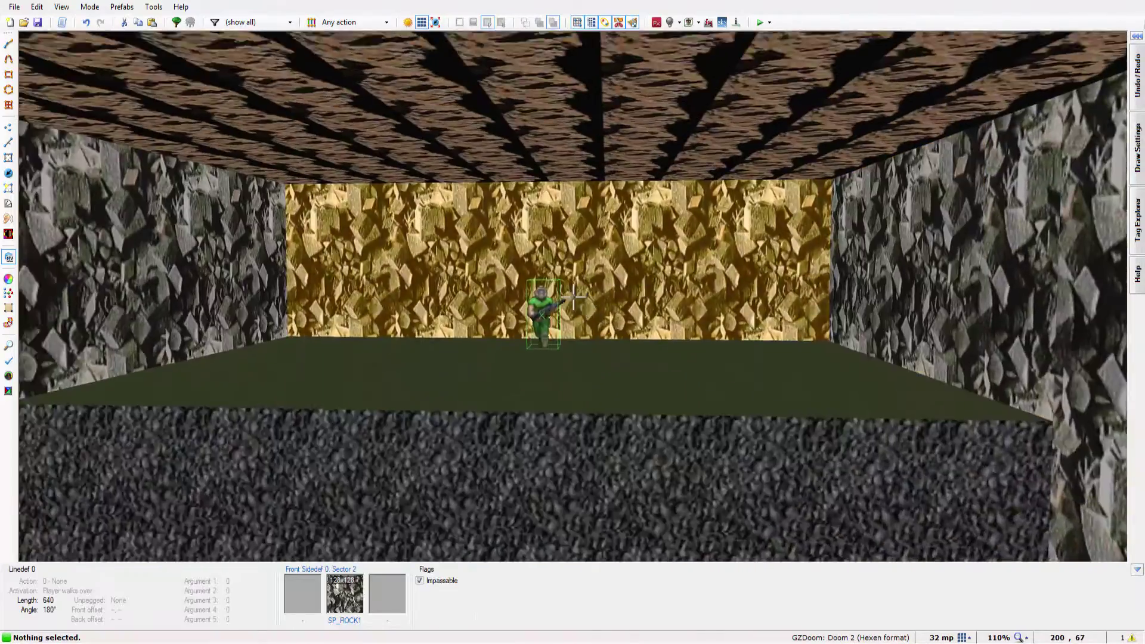
- Select all three ceilings of the room, raise them to a height of 176, and clear the selection
key("e")
key("s")
key("d")
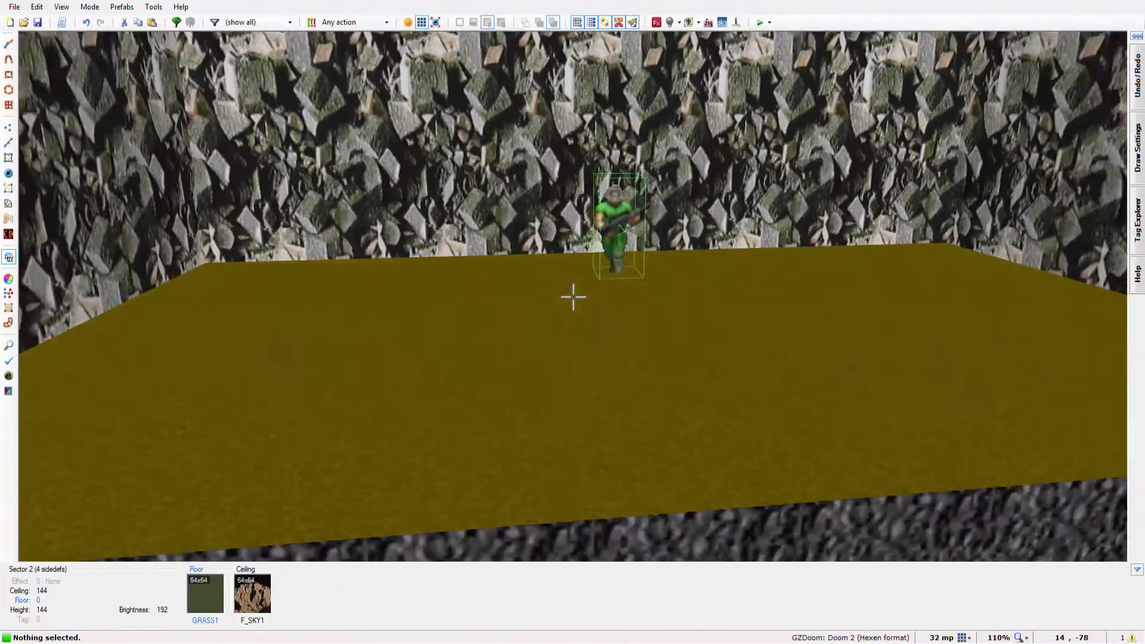
key("f")
key("e")
key("f")
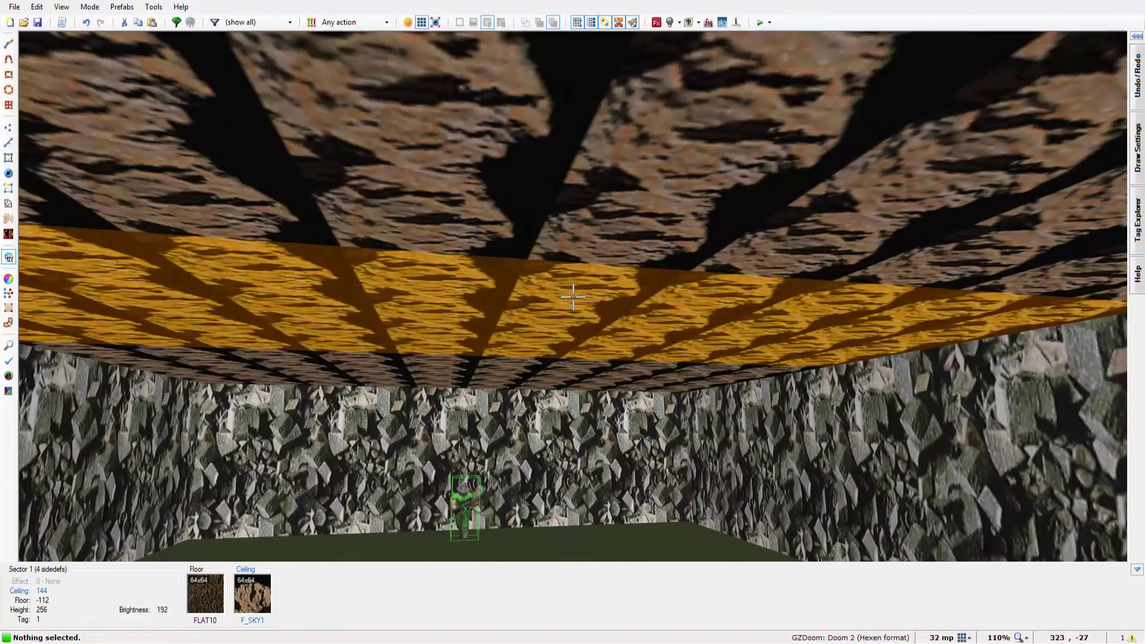
left_click(574, 297, "shift")
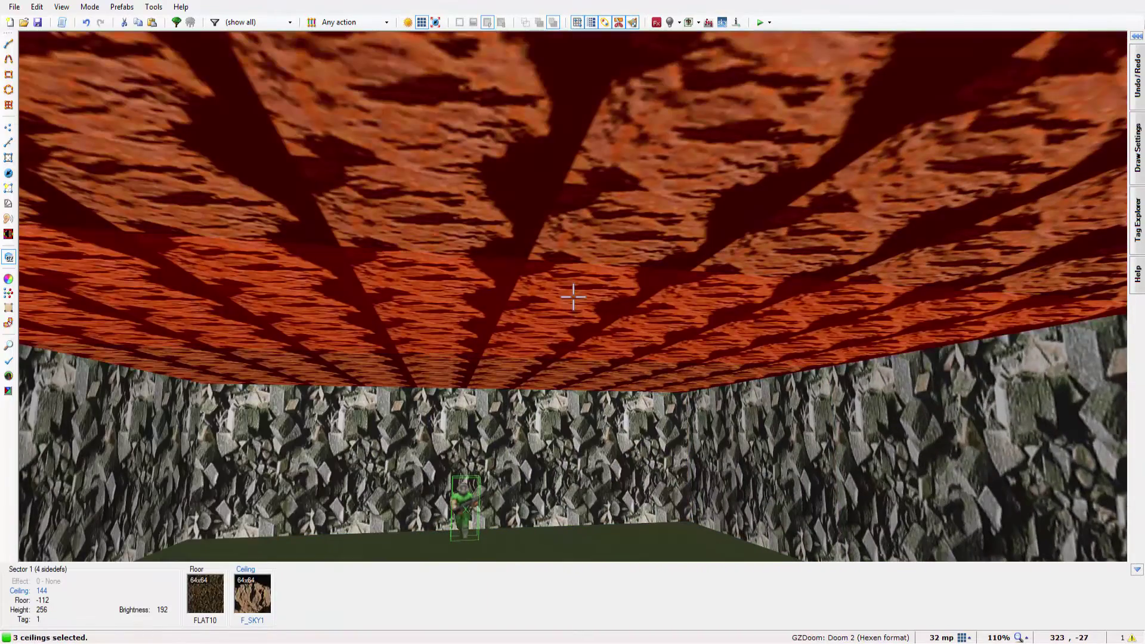
scroll(573, 297, "up", 4)
scroll(573, 297, "up", 1)
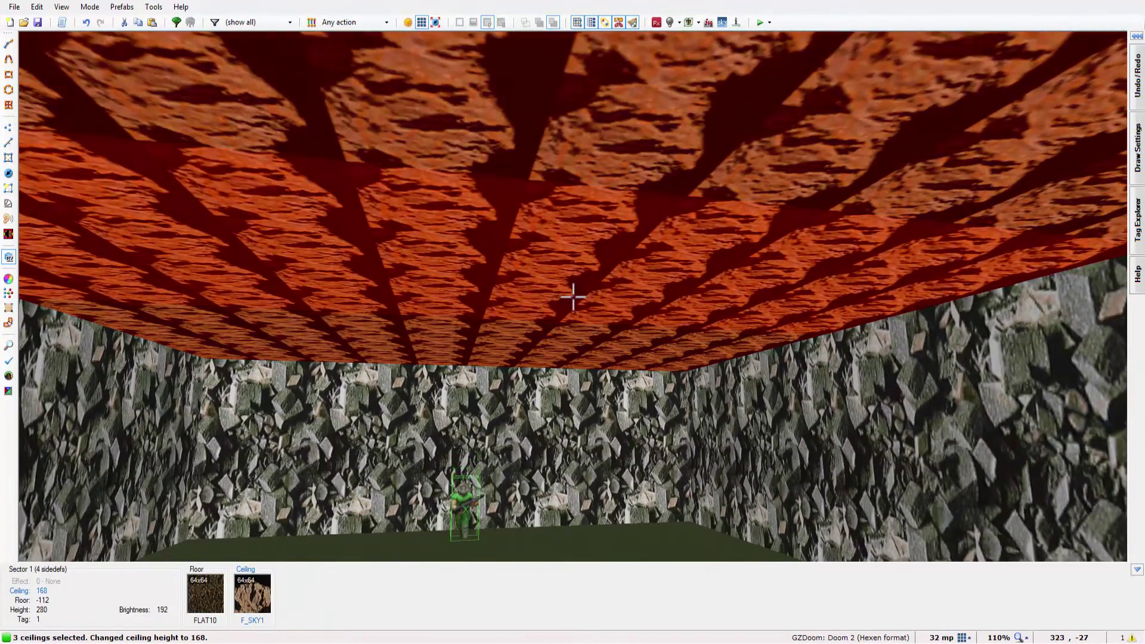
scroll(572, 297, "up", 1)
key("c")
- Lower the trench floor to a height of -136
key("w")
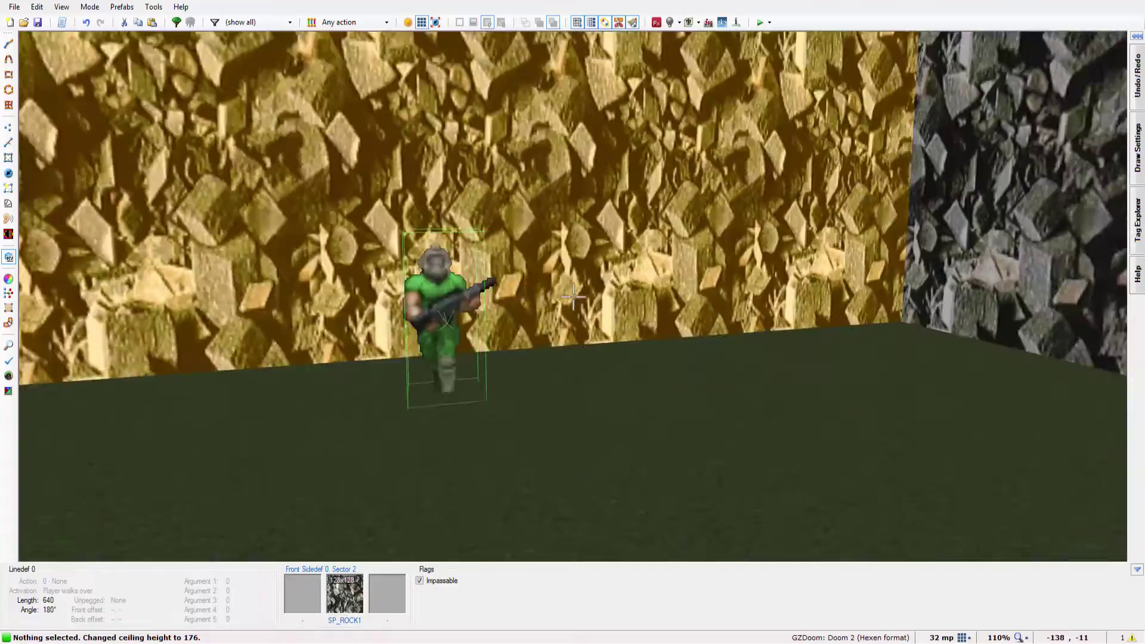
key("e")
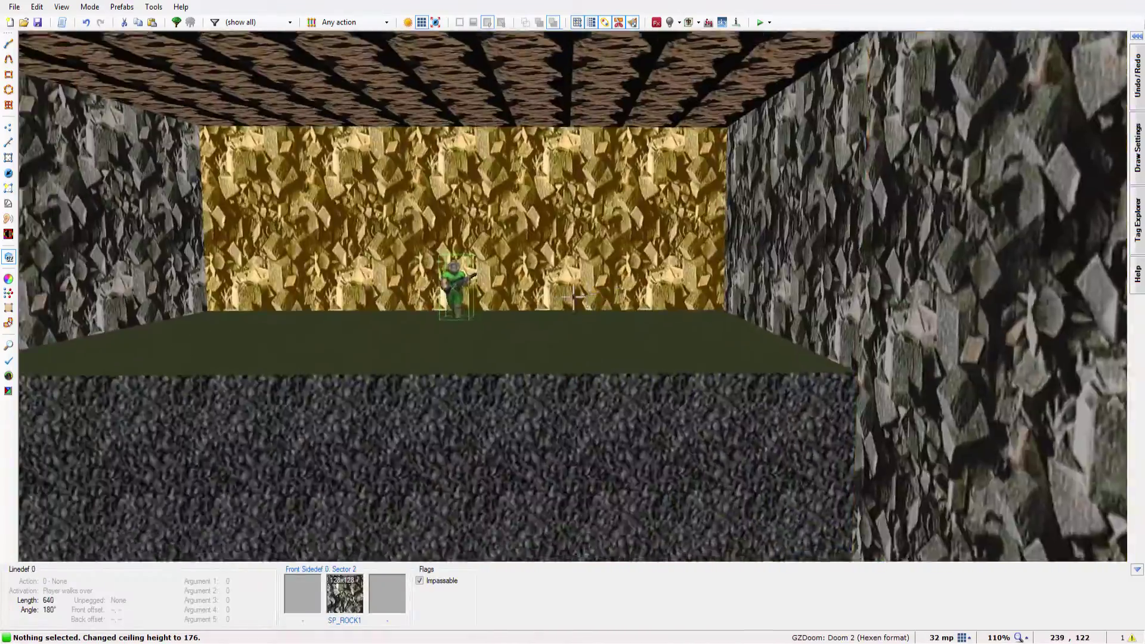
key("e")
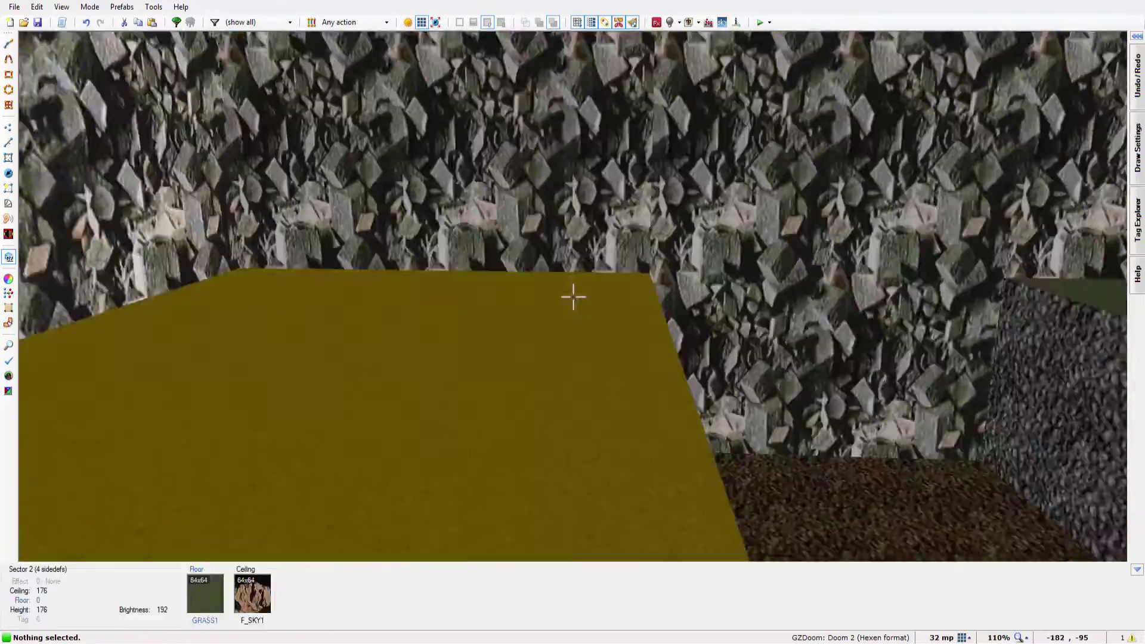
key("f")
scroll(573, 297, "down", 3)
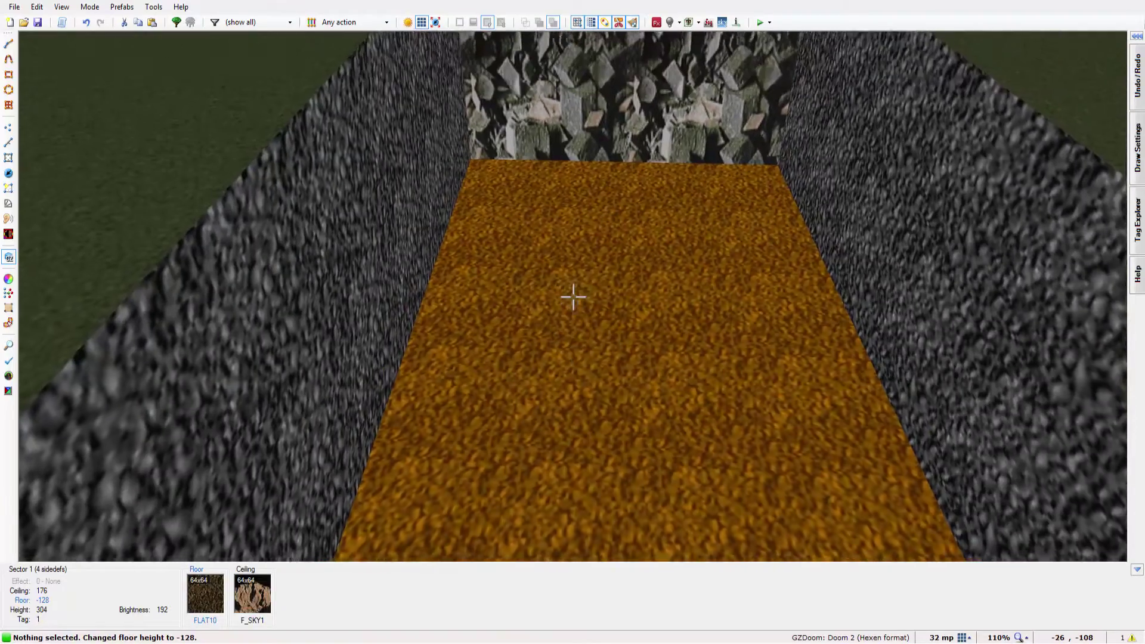
scroll(572, 296, "down", 1)
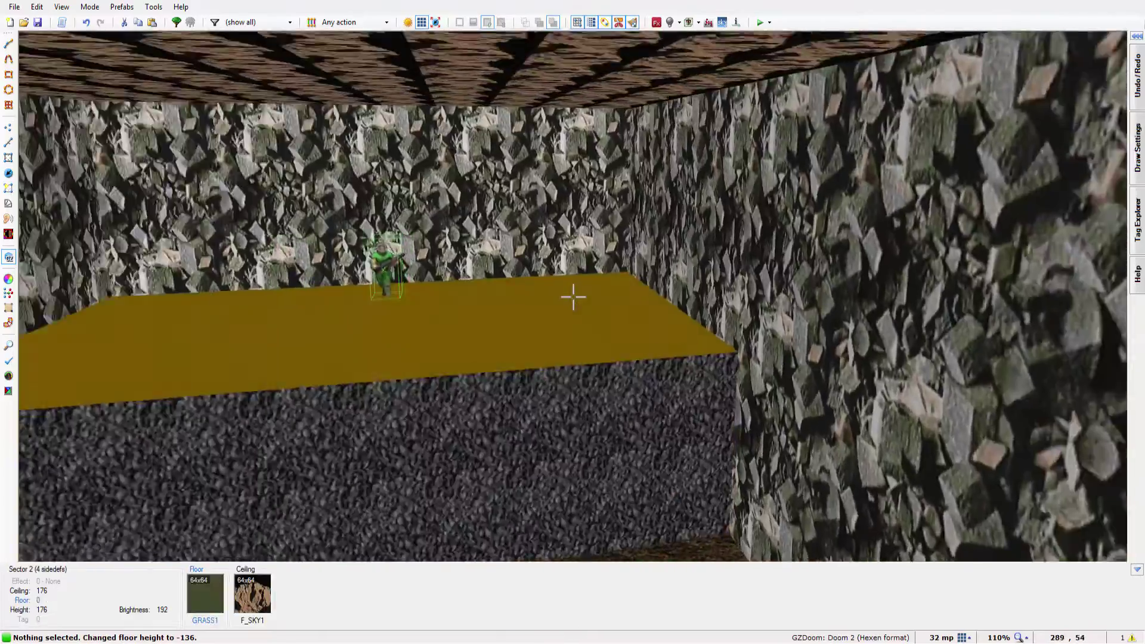
- Return to the 2D map, view the errors and warnings list, and clear the IWAD resource warning
key("e")
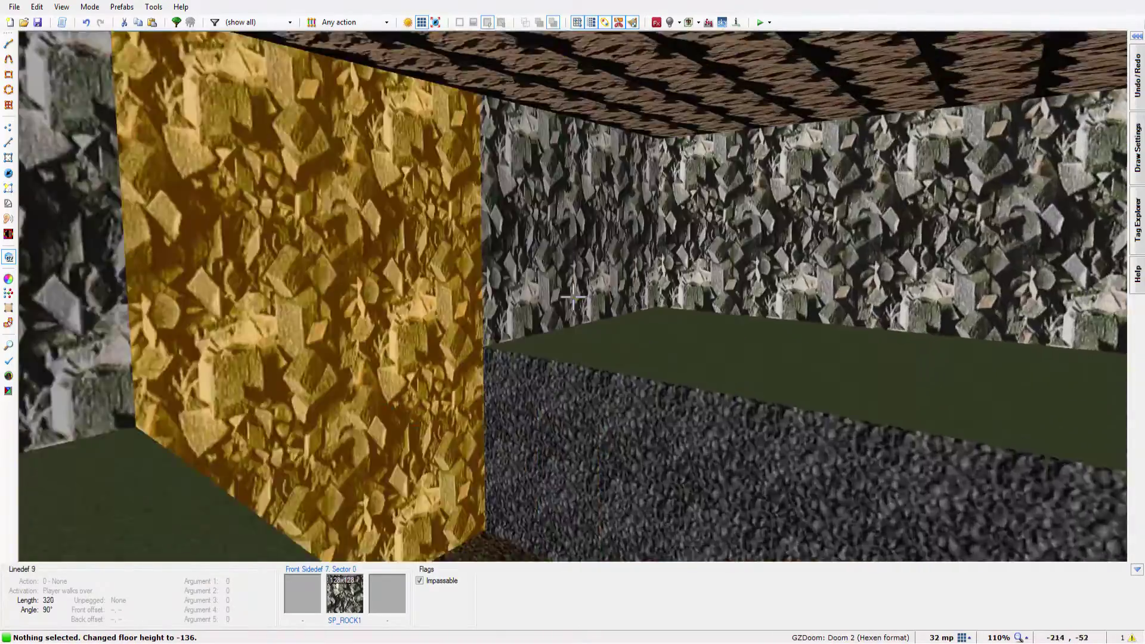
key("e")
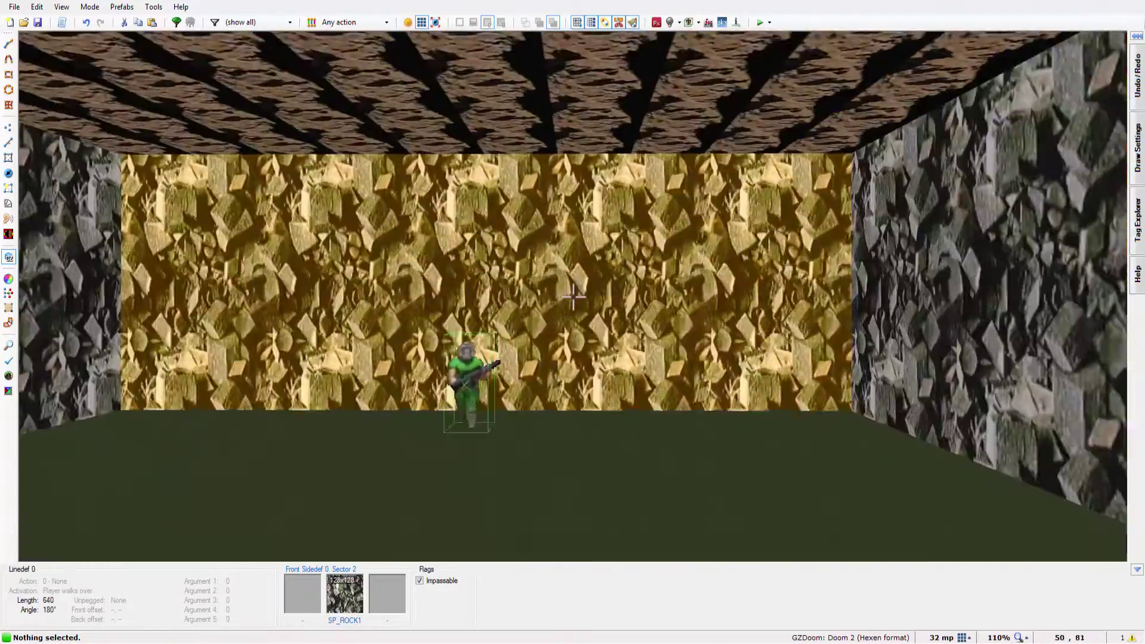
key("e")
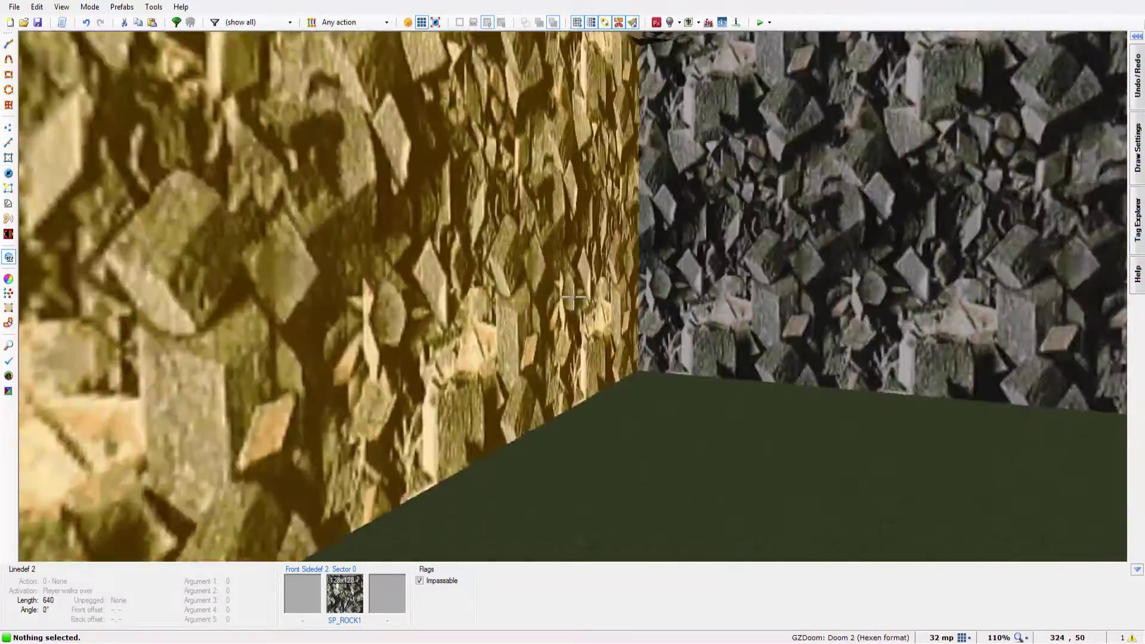
key("w")
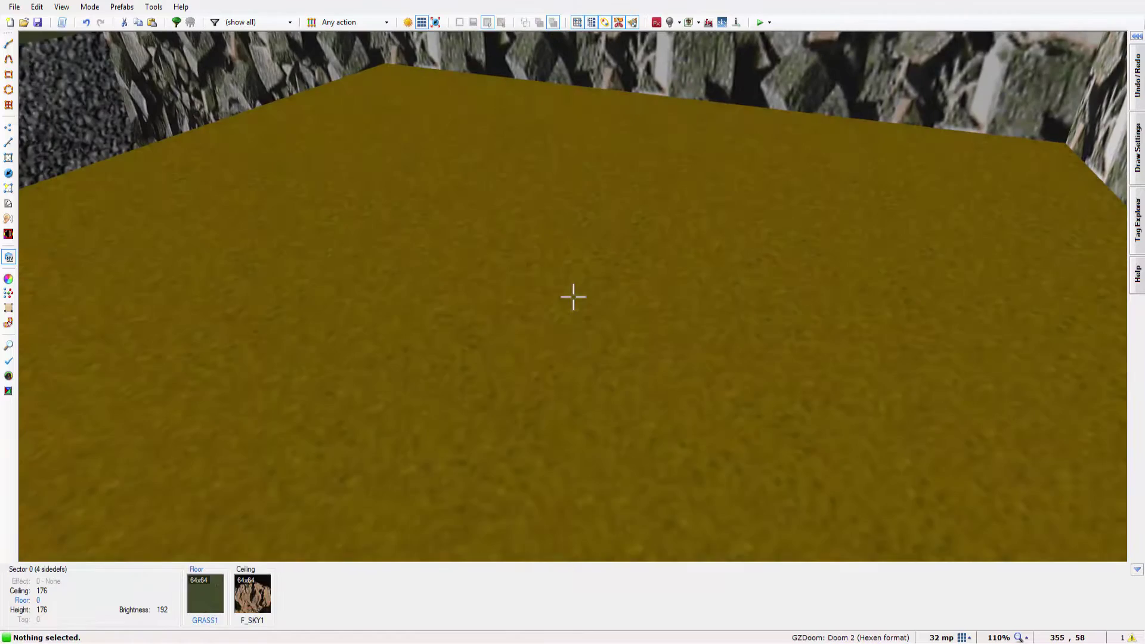
key("q")
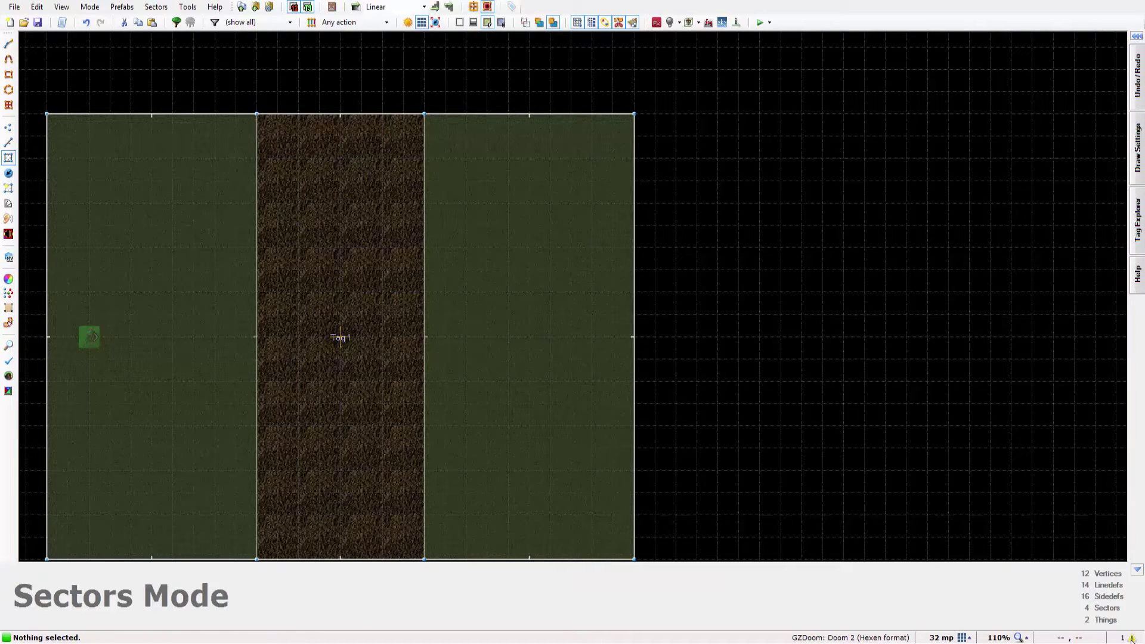
left_click(1132, 638)
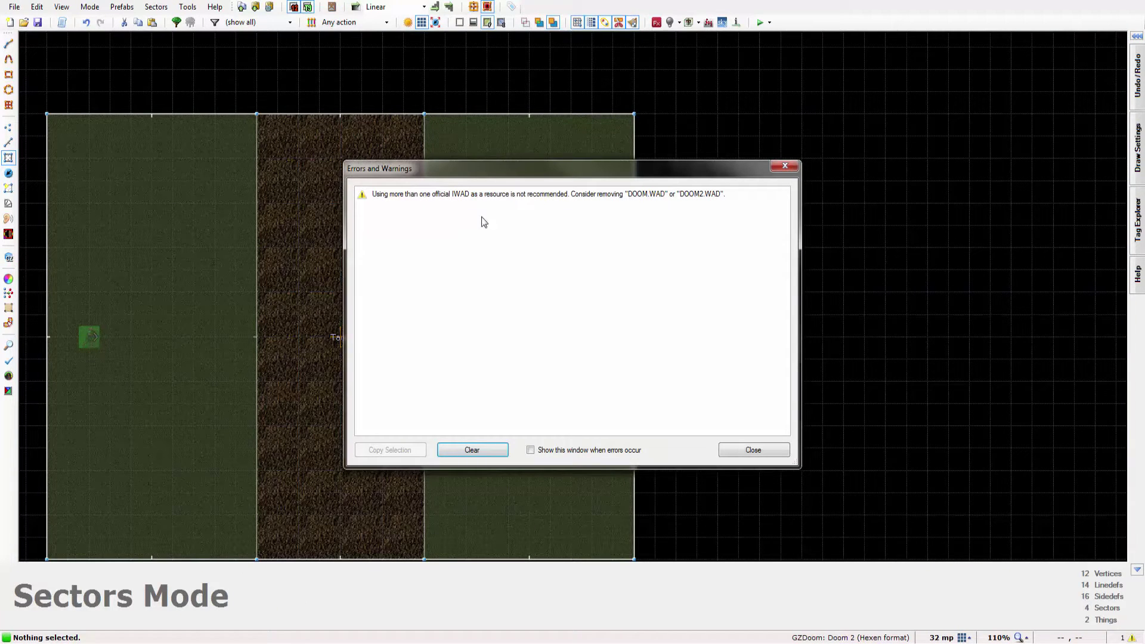
left_click(470, 197)
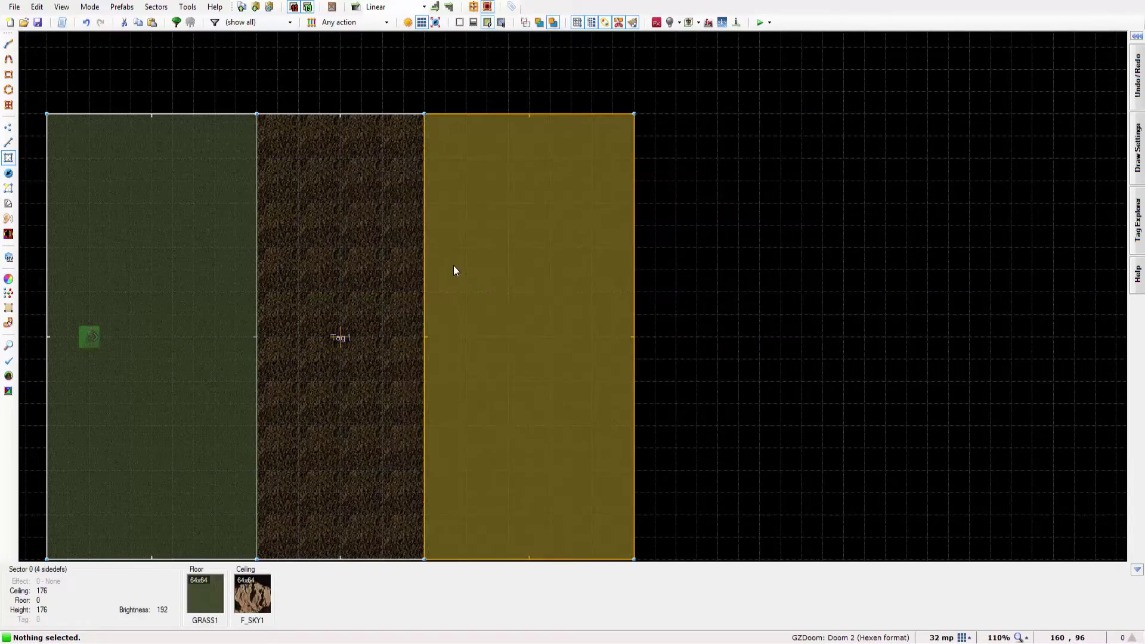
- Inspect the room's rock walls, grass platforms, trench and ceiling in the 3D view, and return to the 2D map
key("q")
key("d")
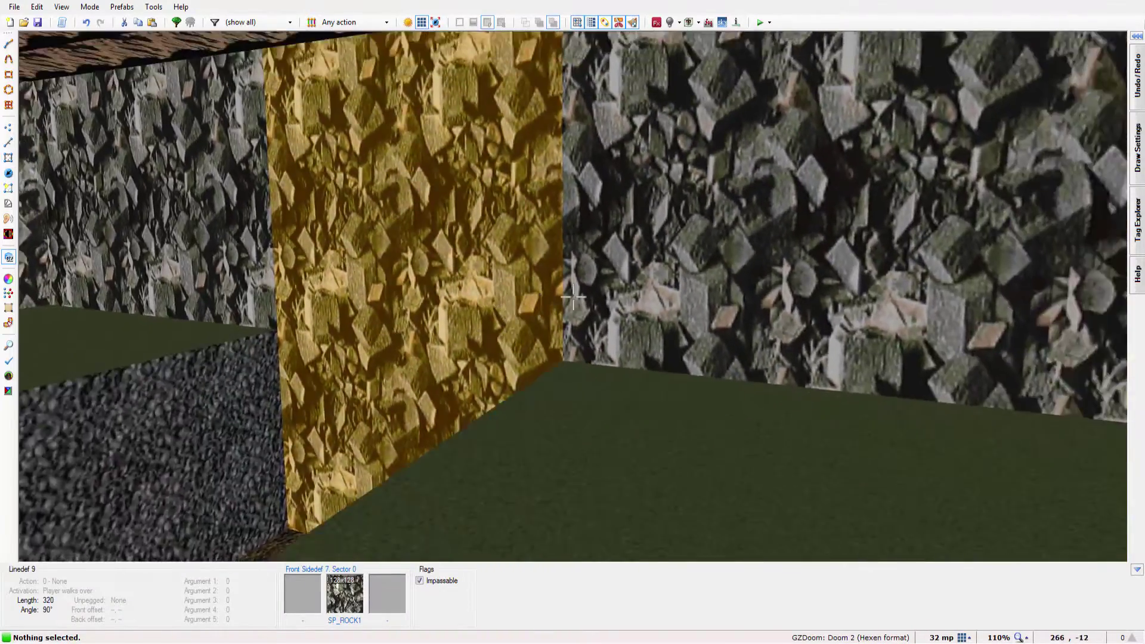
key("e")
key("e")
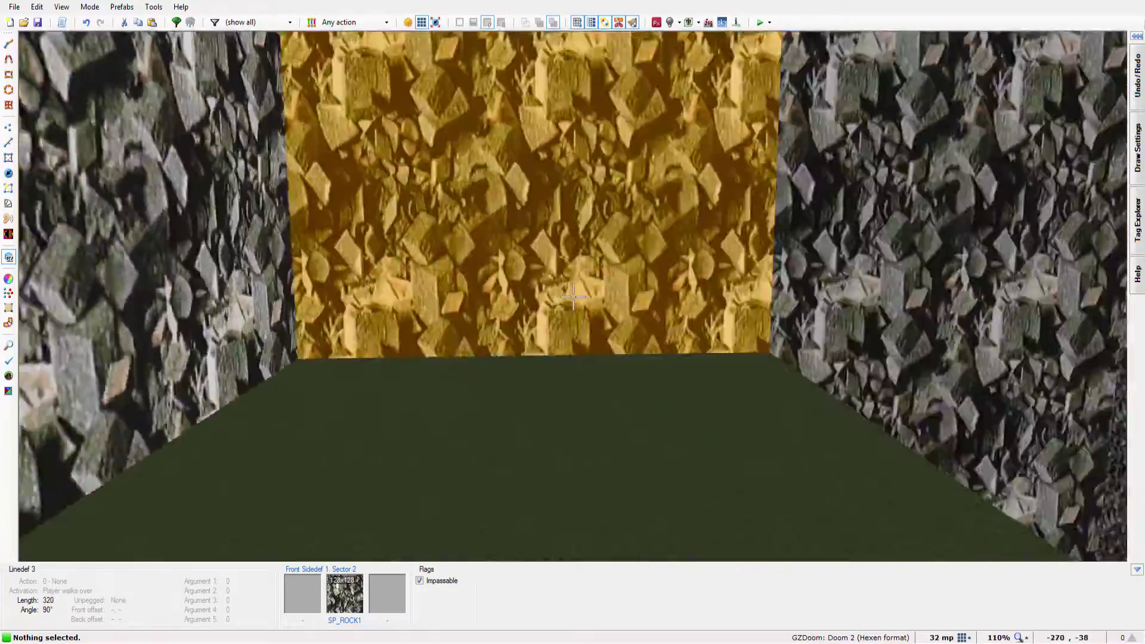
key("s")
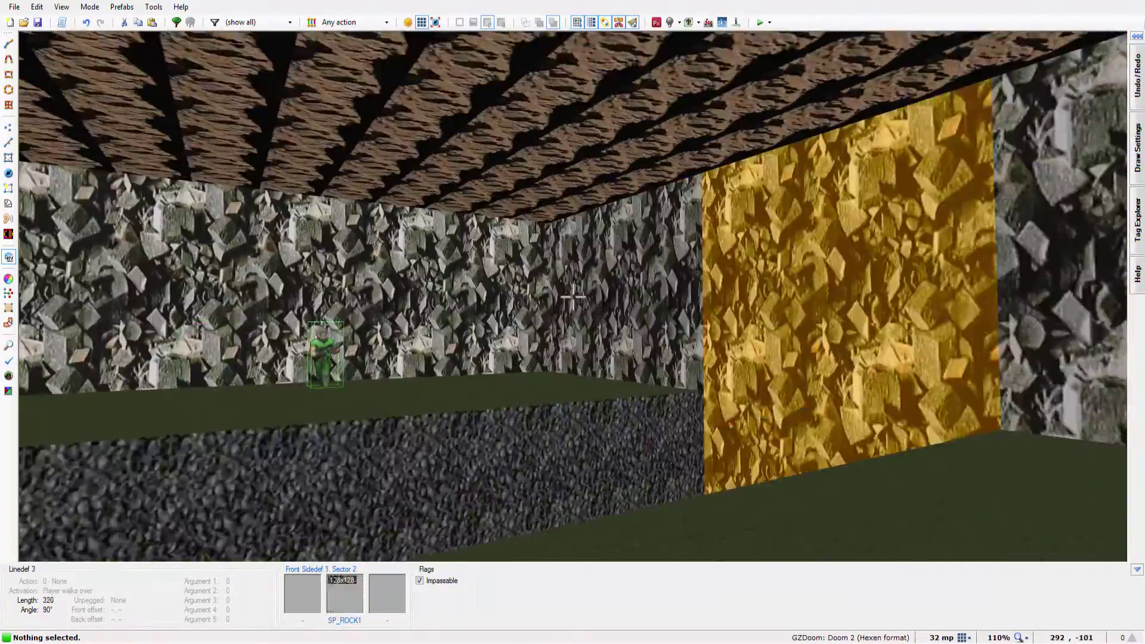
key("e")
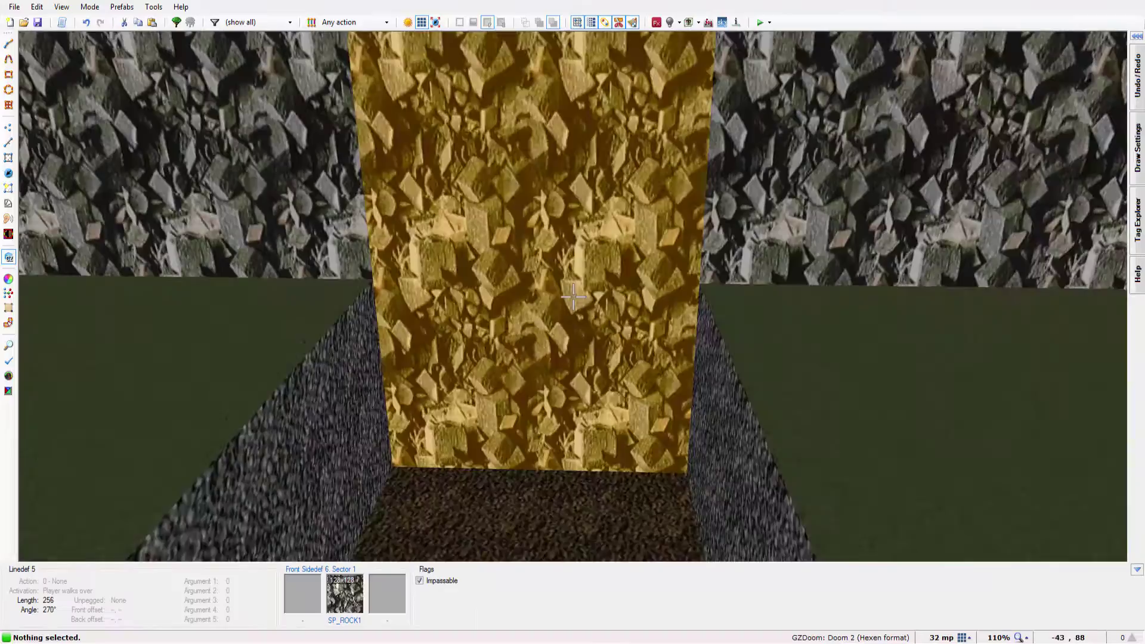
key("e")
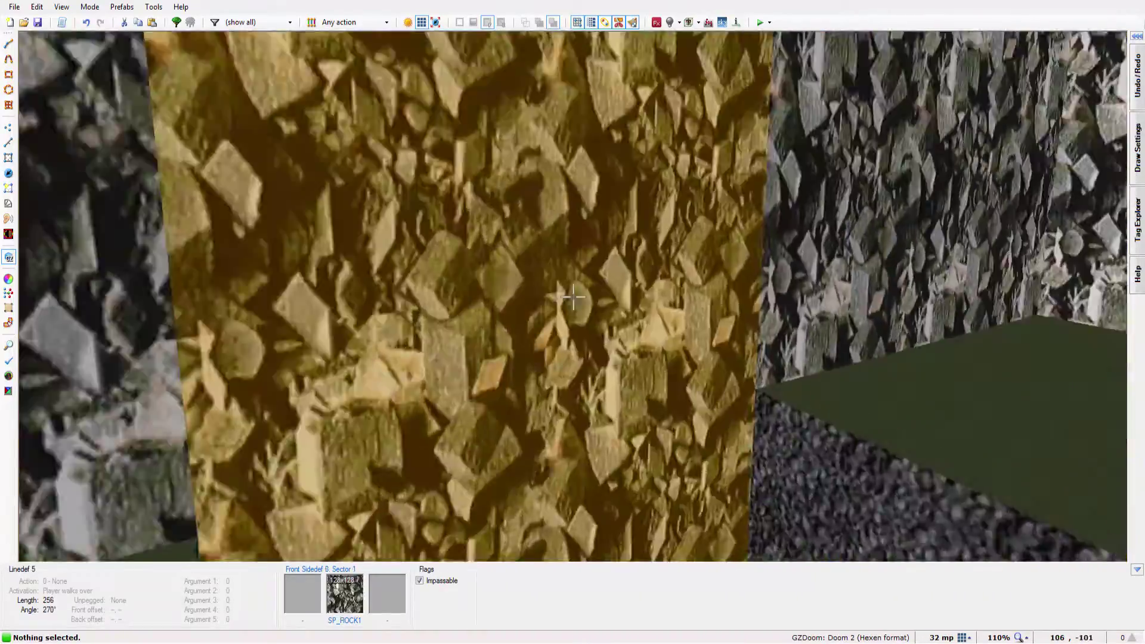
key("e")
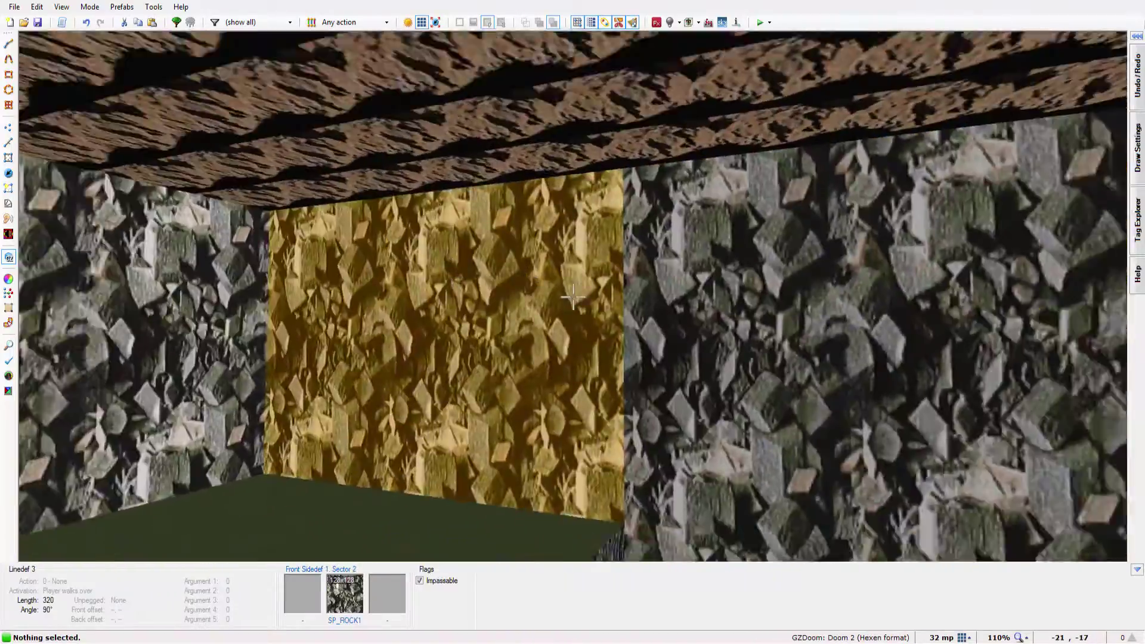
key("e")
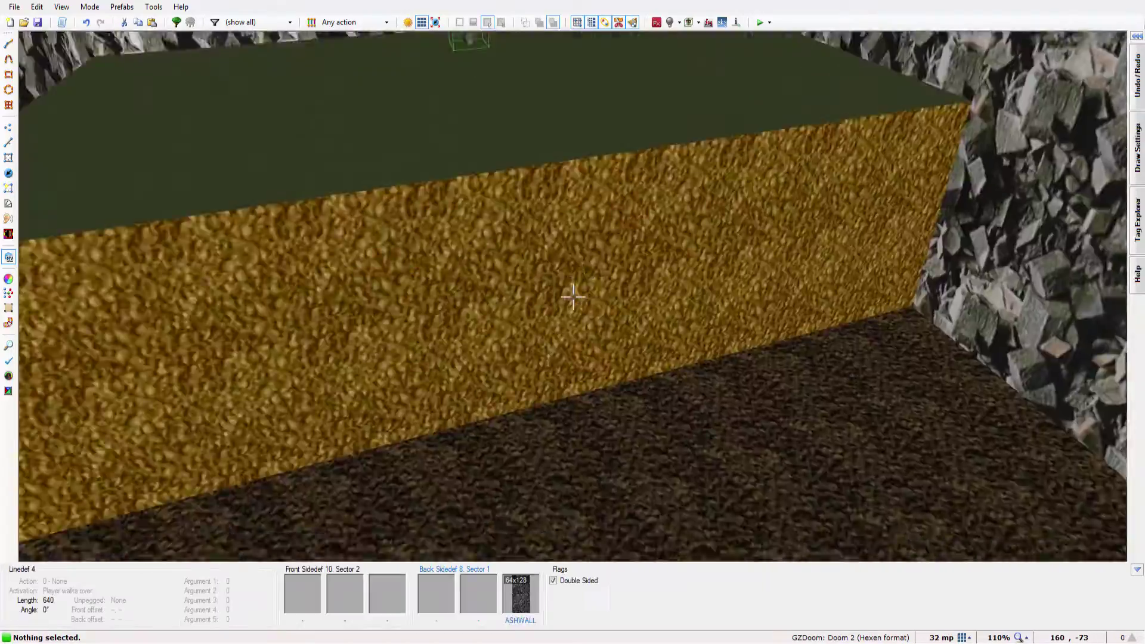
key("d")
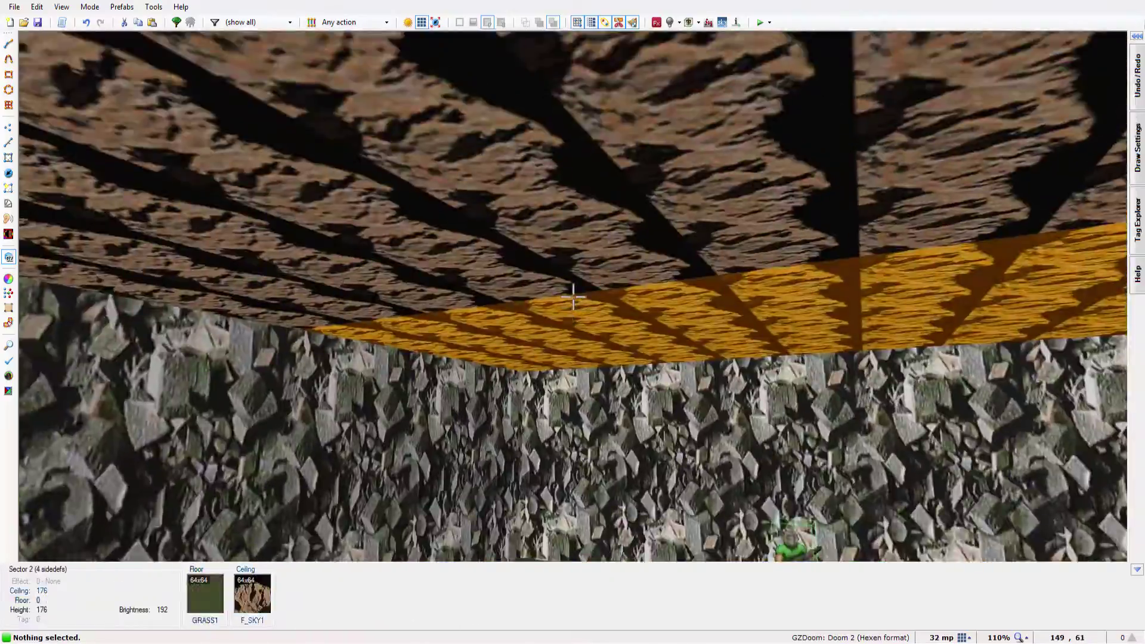
key("w")
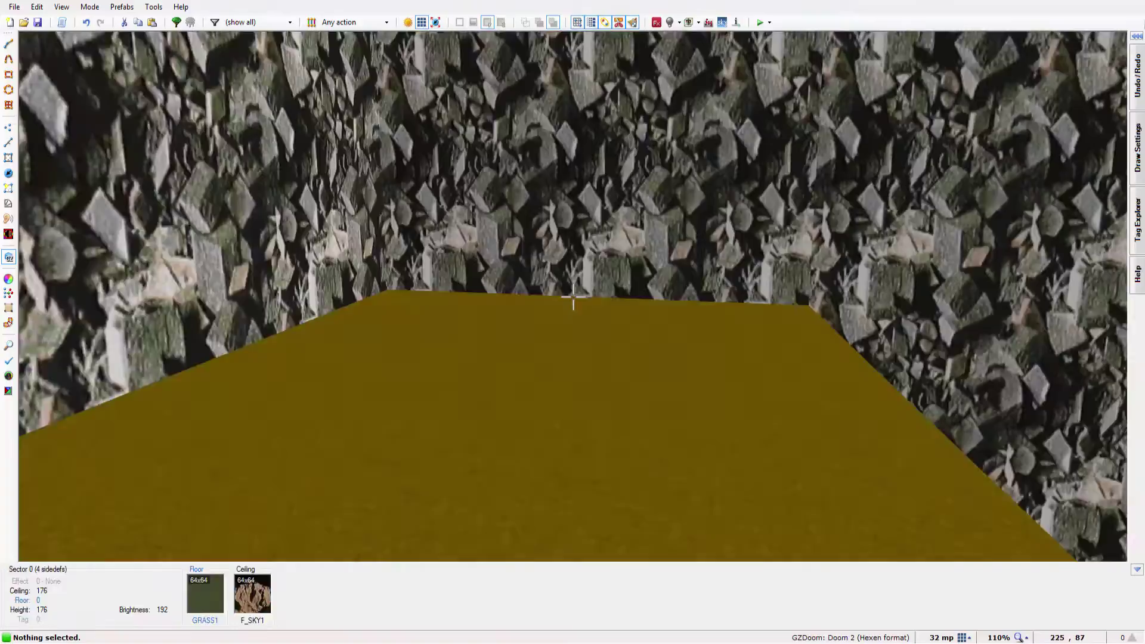
key("w")
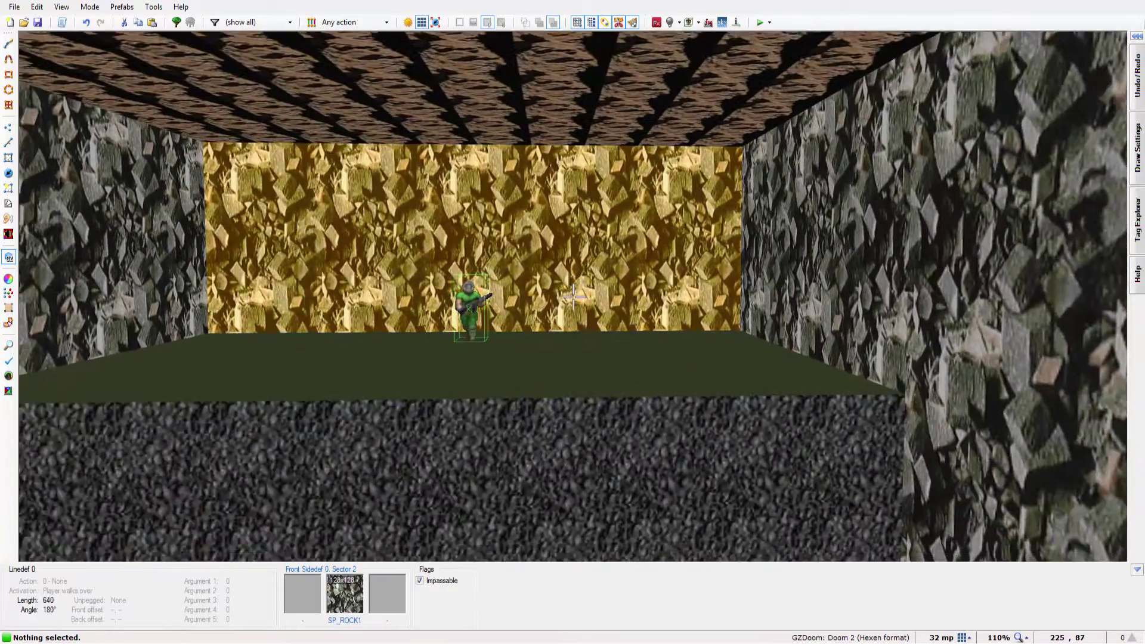
key("q")
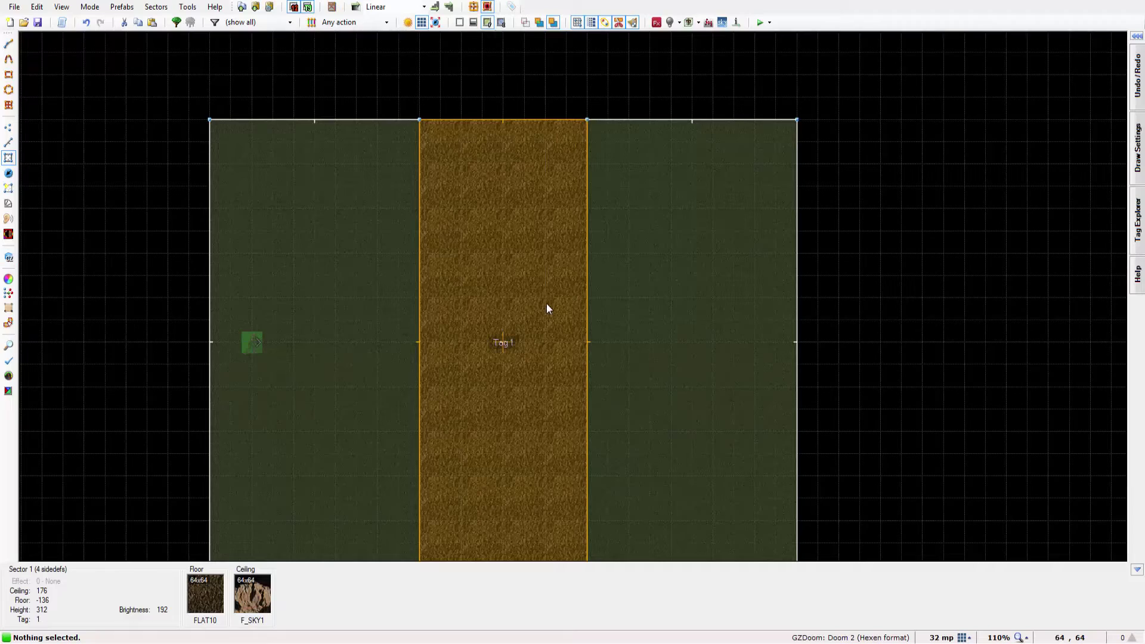
- Set the tag of the Water Zone thing in the small control sector below the room to 1
key("Down")
key("Down")
key("Down")
key("Down")
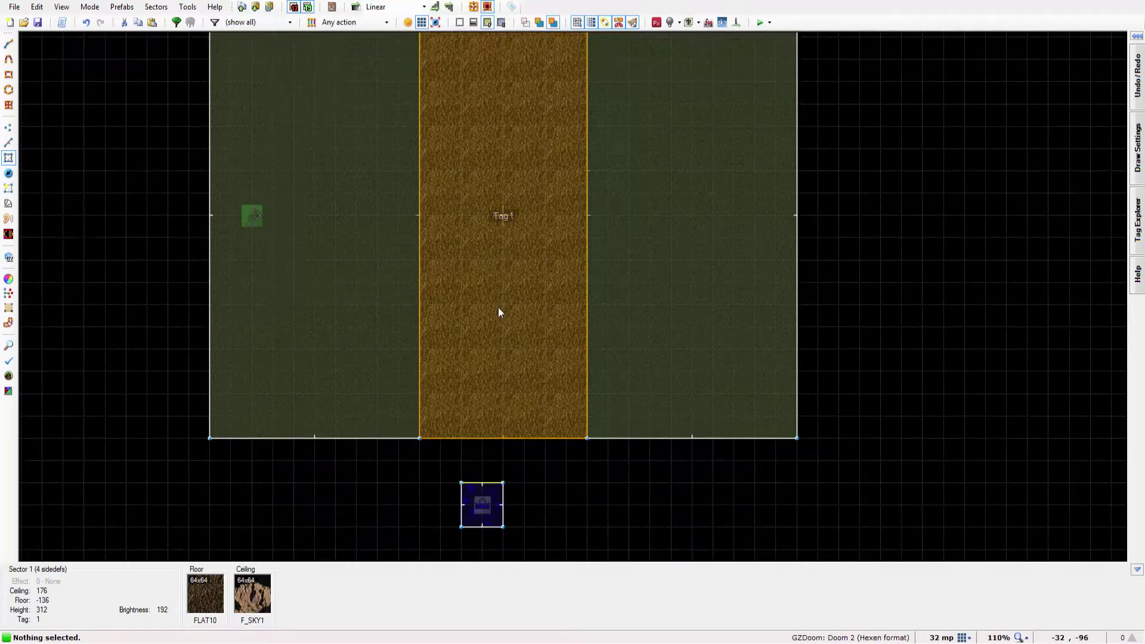
key("t")
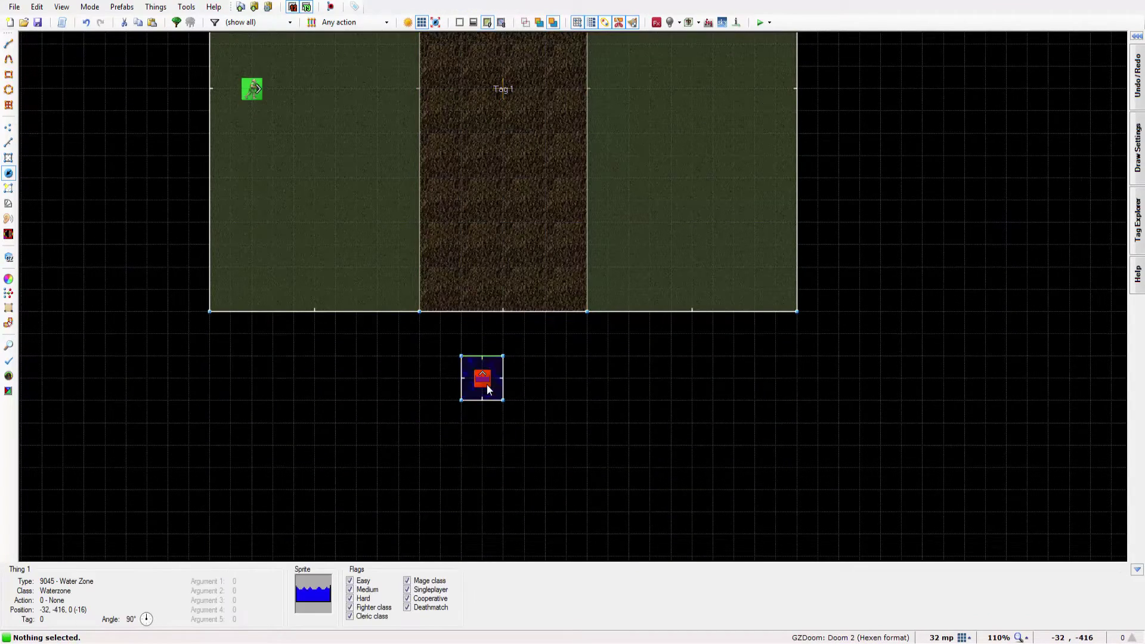
right_click(486, 385)
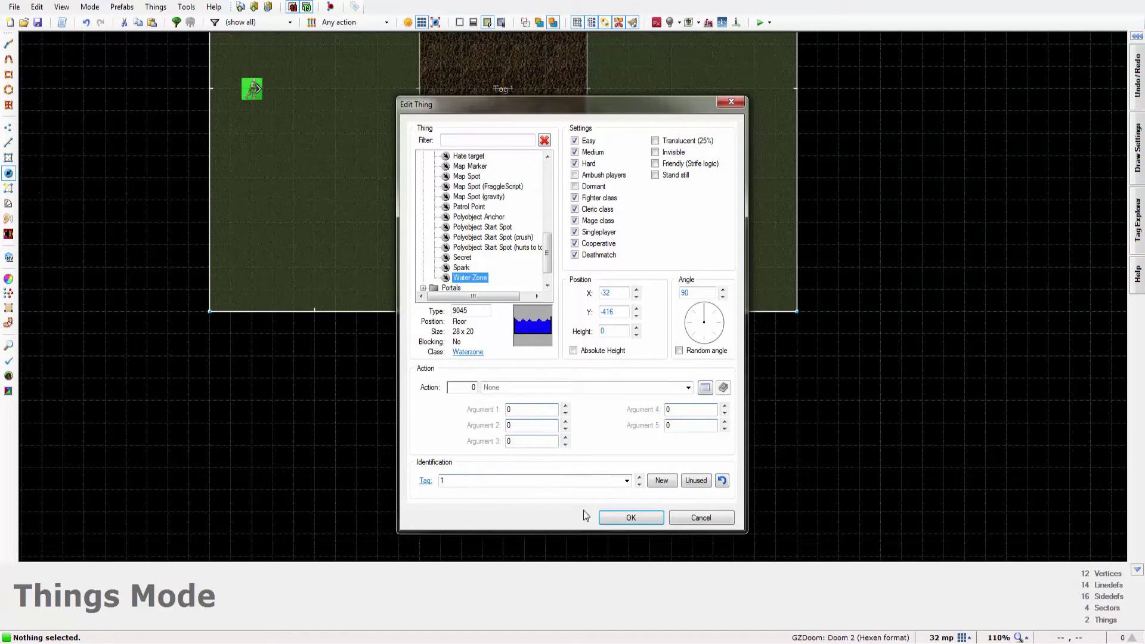
key("Return")
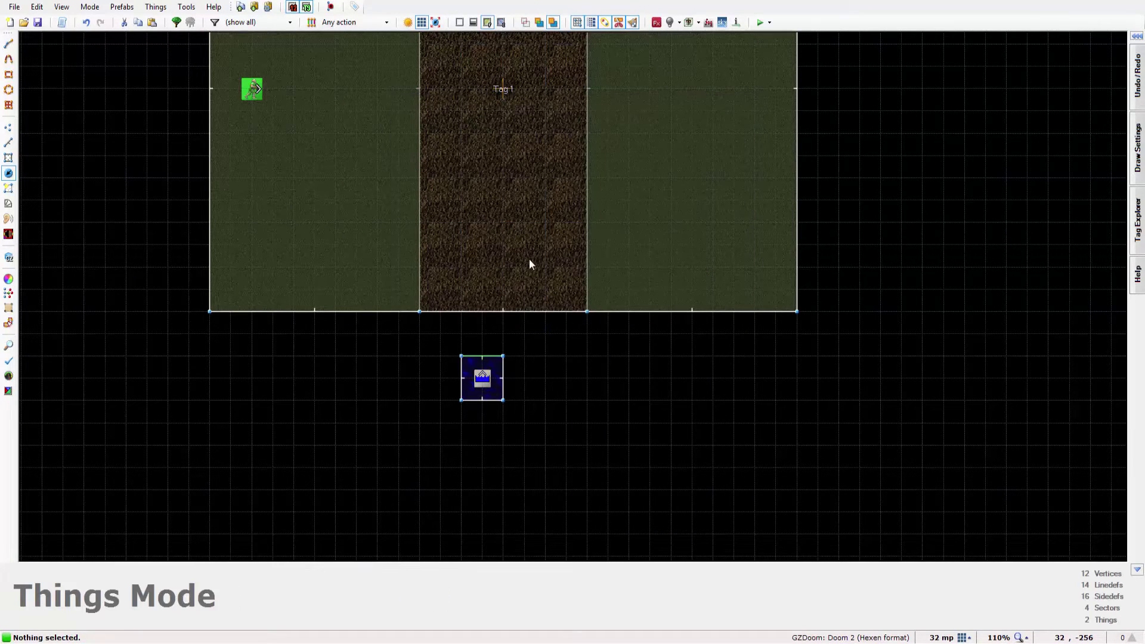
- Launch the map in GZDoom, cross the grass platform and drop into the trench to inspect its surface and underwater area
key("Up")
key("Up")
key("Up")
key("Up")
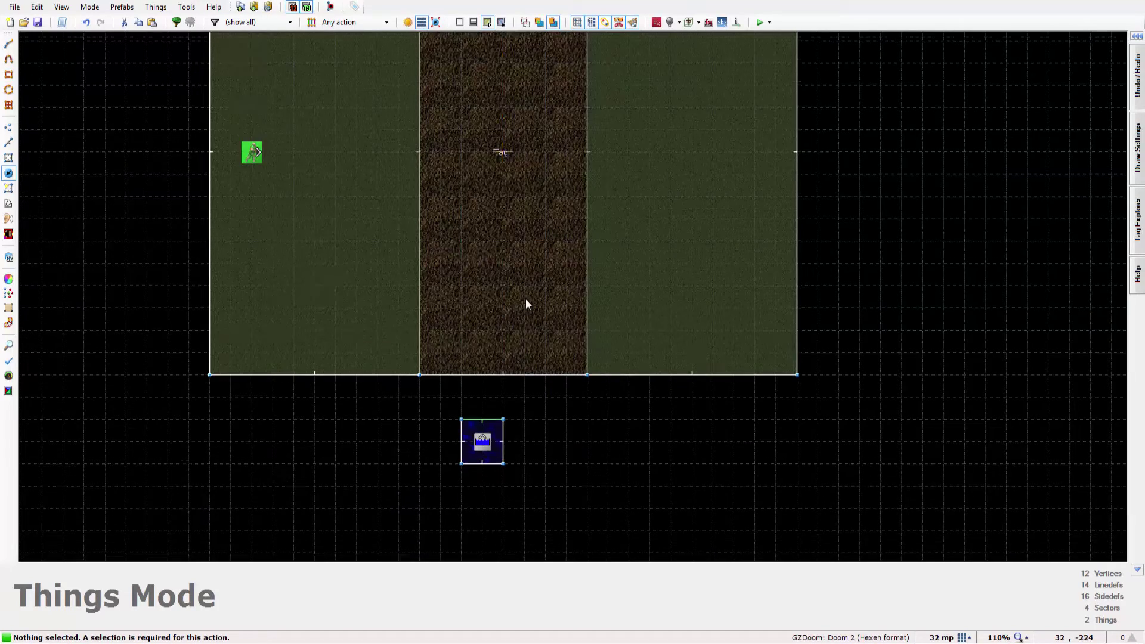
key("Down")
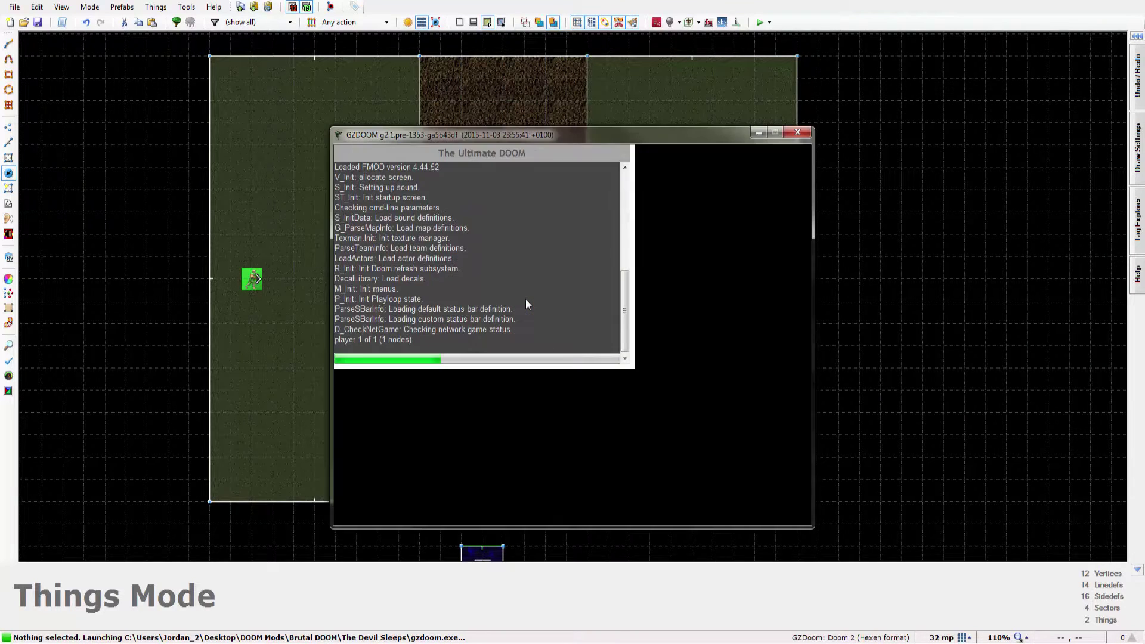
key("w")
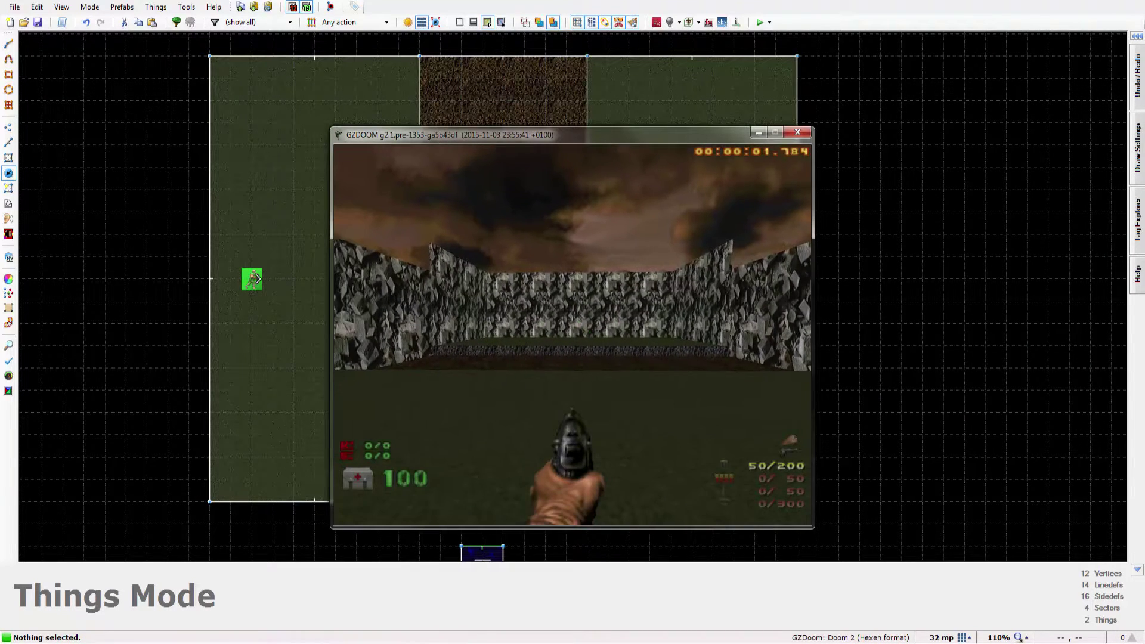
key("w")
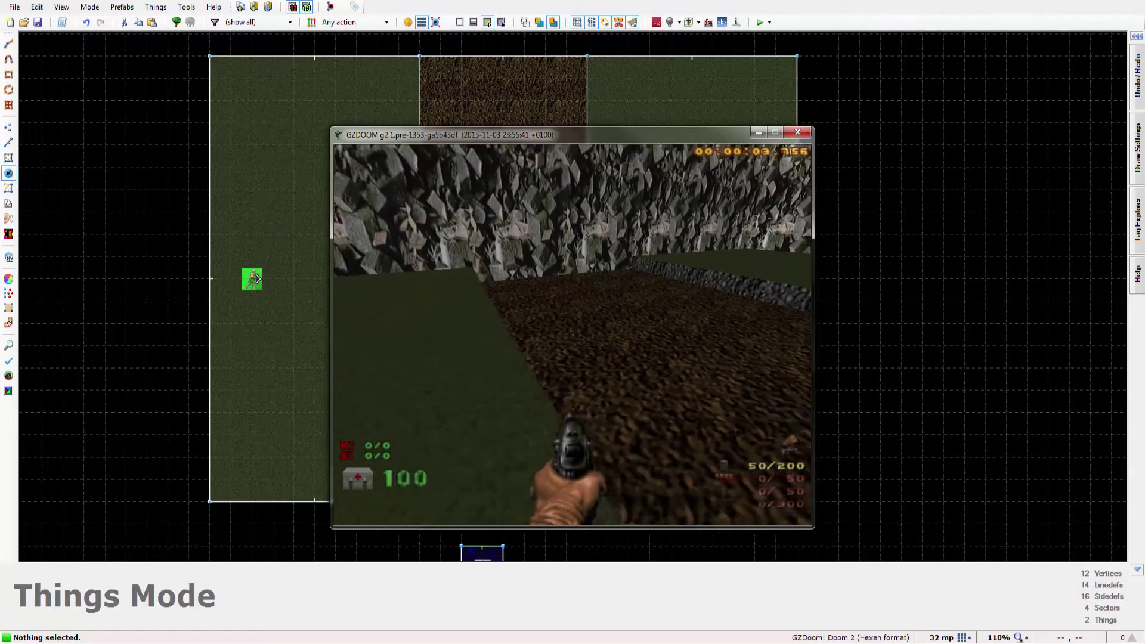
key("w")
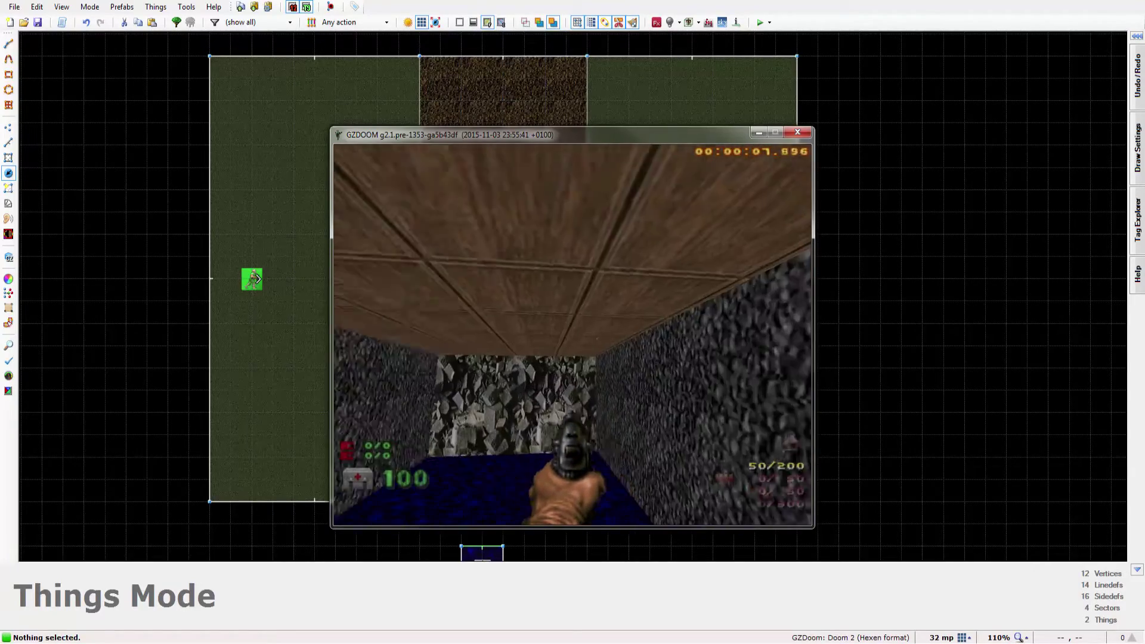
key("w")
key("w")
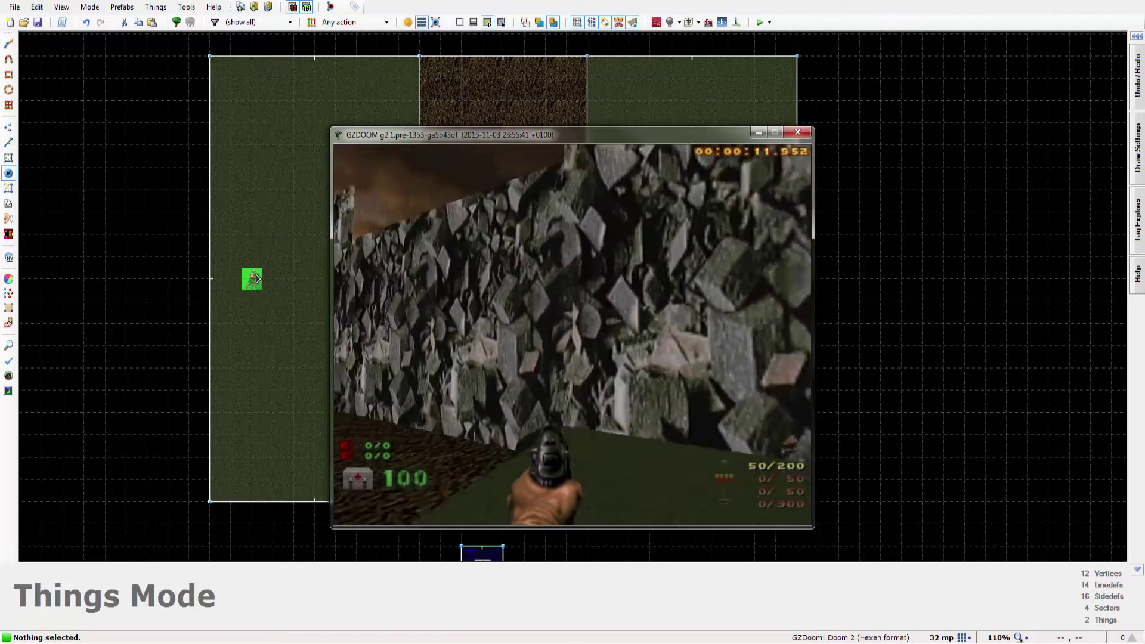
- Inspect the floor and ceiling of the small control sector in the running game, and return to the main room
key("grave")
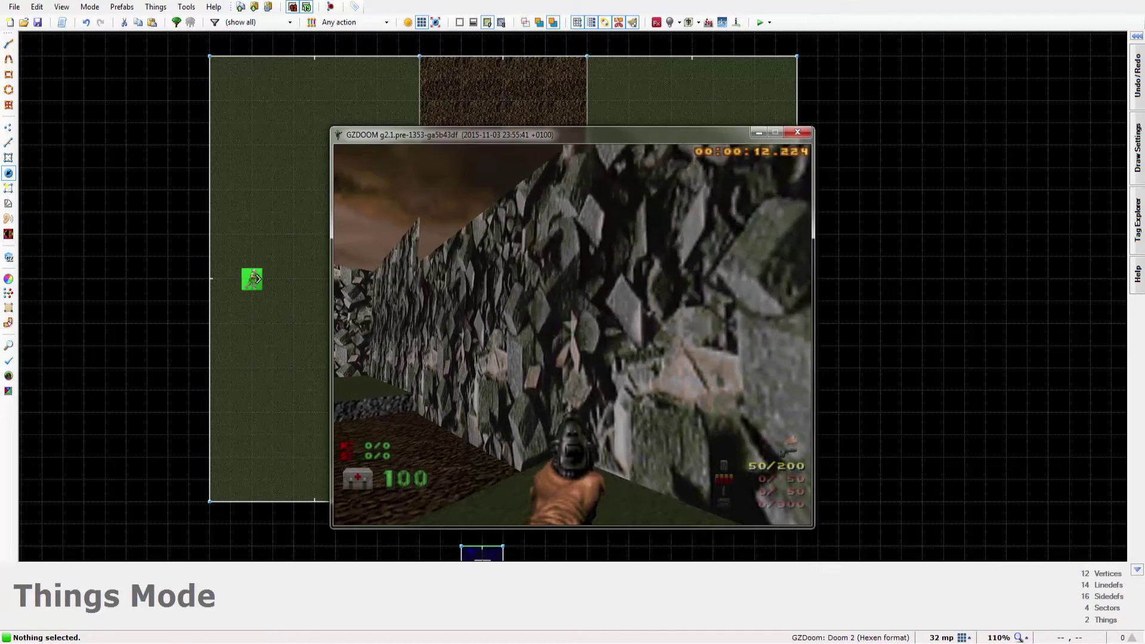
key("w")
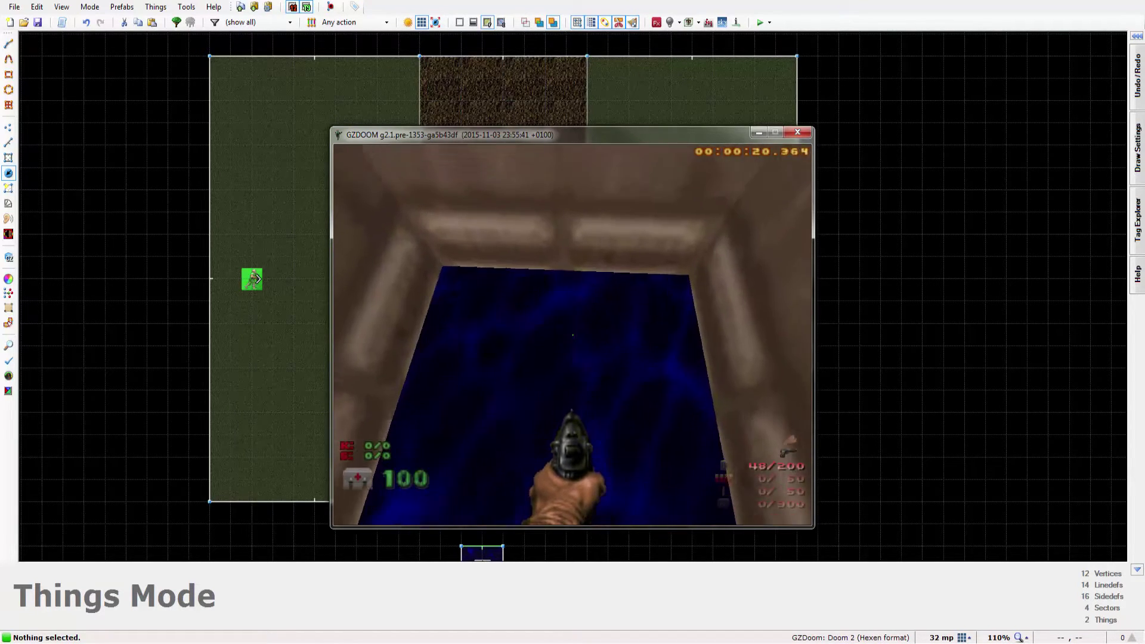
key("Page_Down")
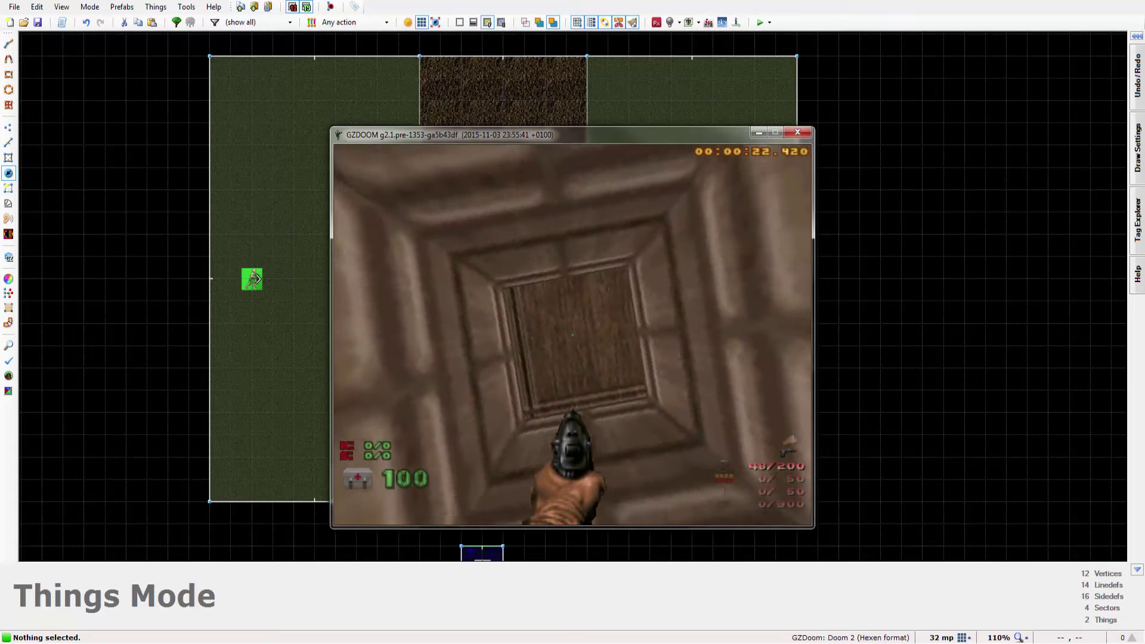
key("Page_Down")
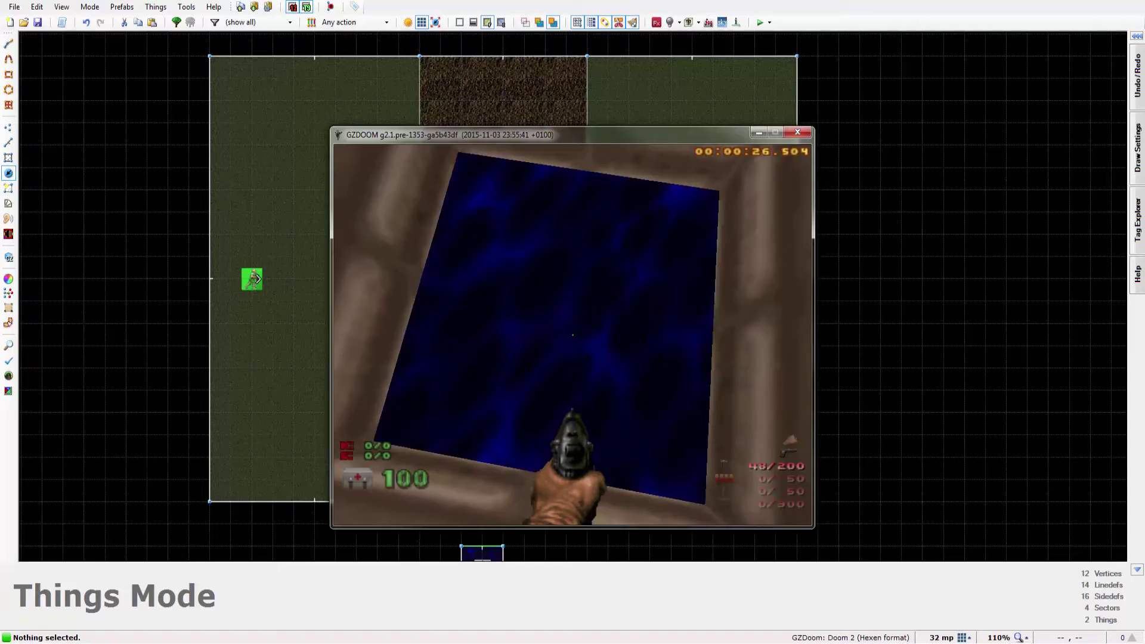
key("w")
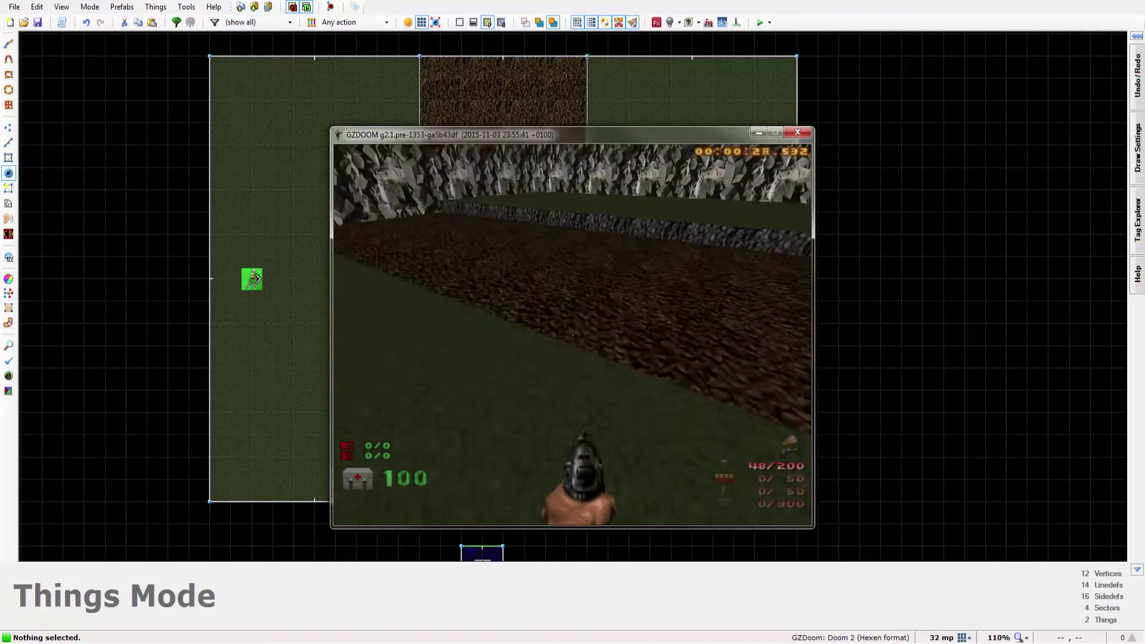
- Swim through the trench again to compare its surface, underwater floor and ceiling textures, and quit the game test
key("Page_Down")
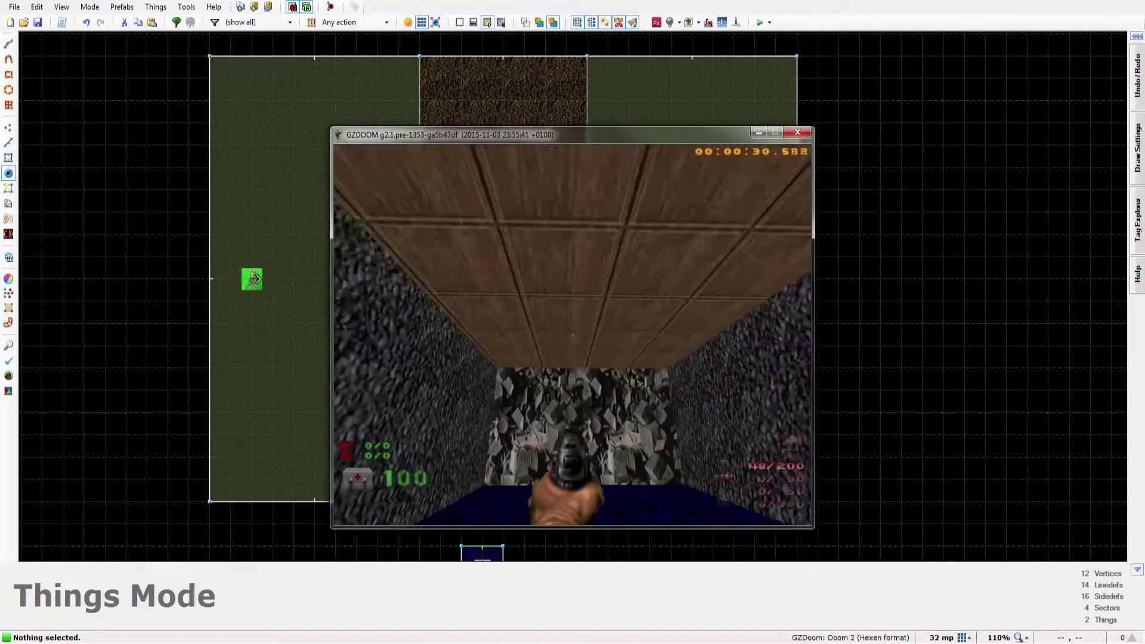
key("Delete")
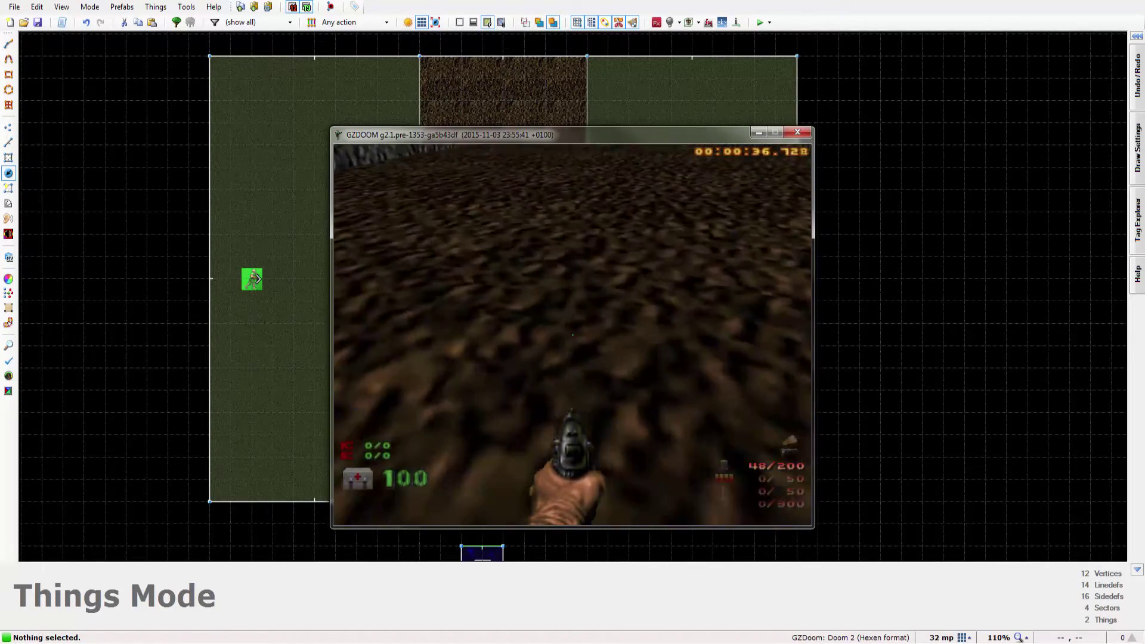
key("w")
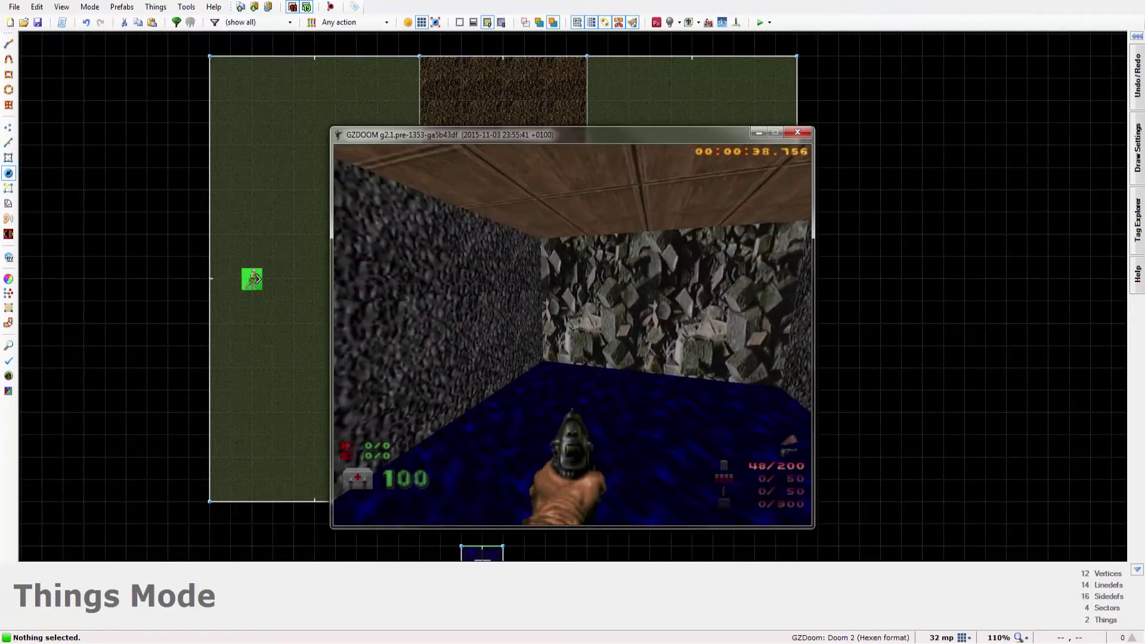
left_click(573, 335)
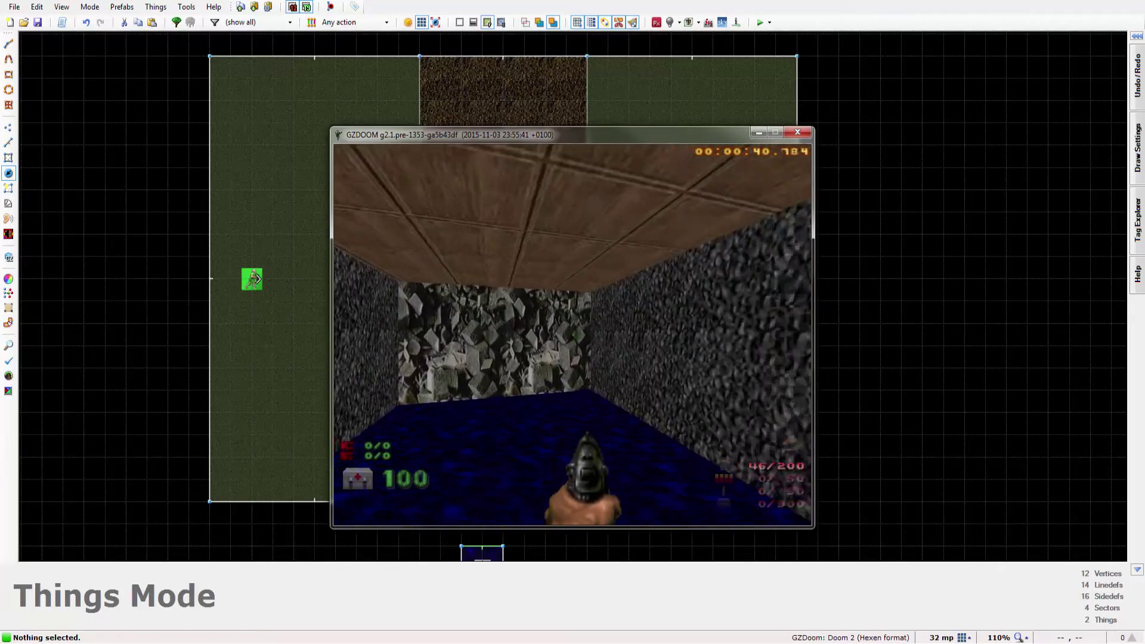
key("w")
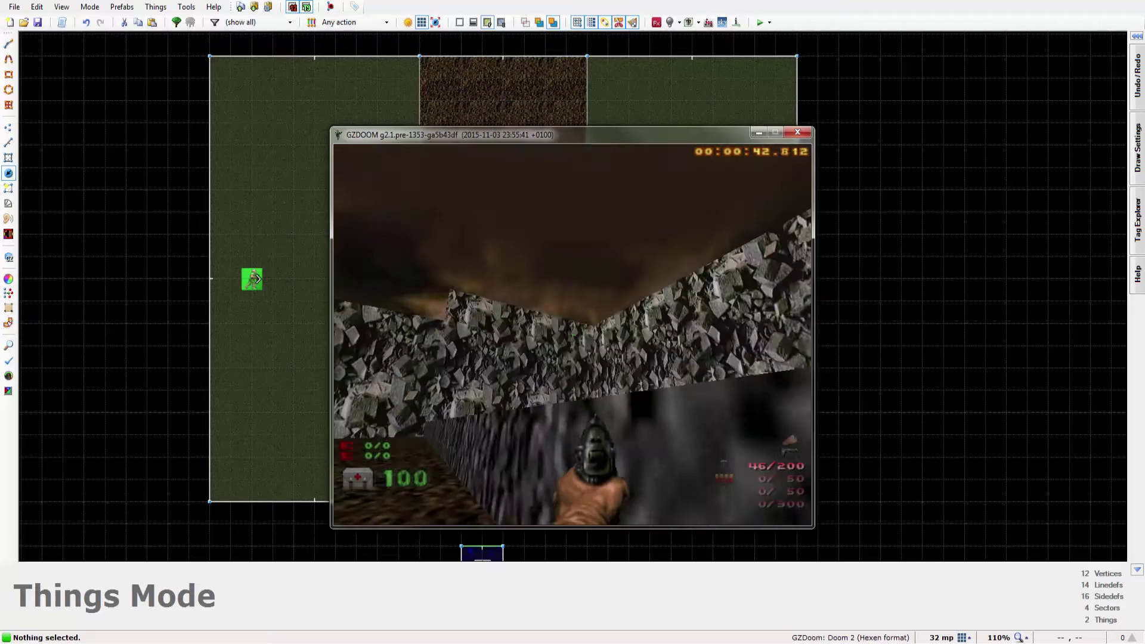
key("w")
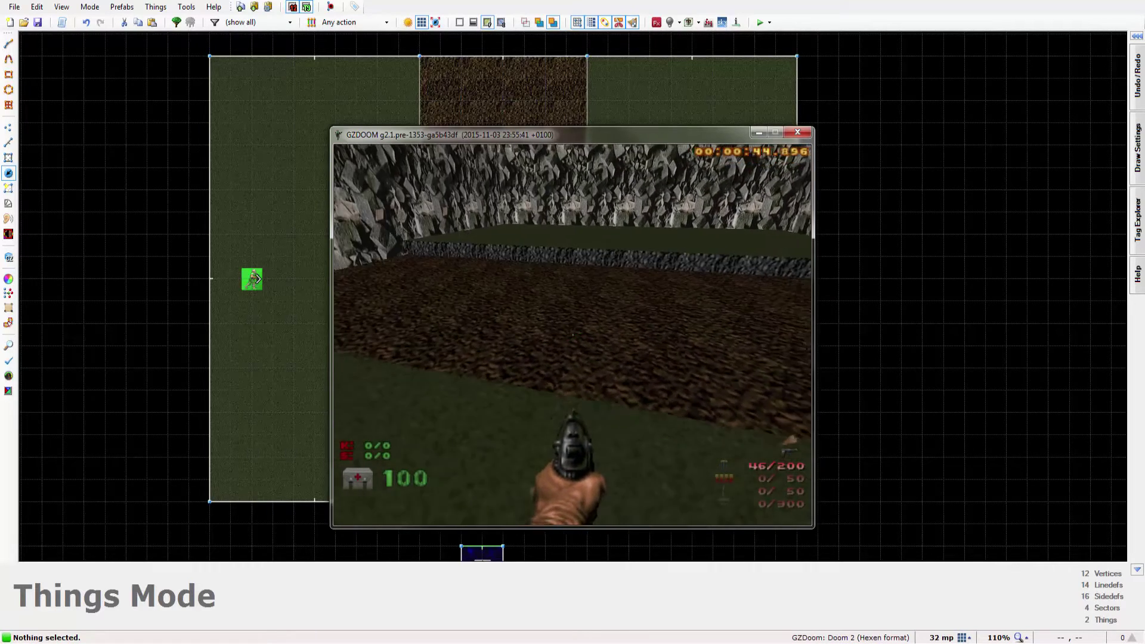
key("Escape")
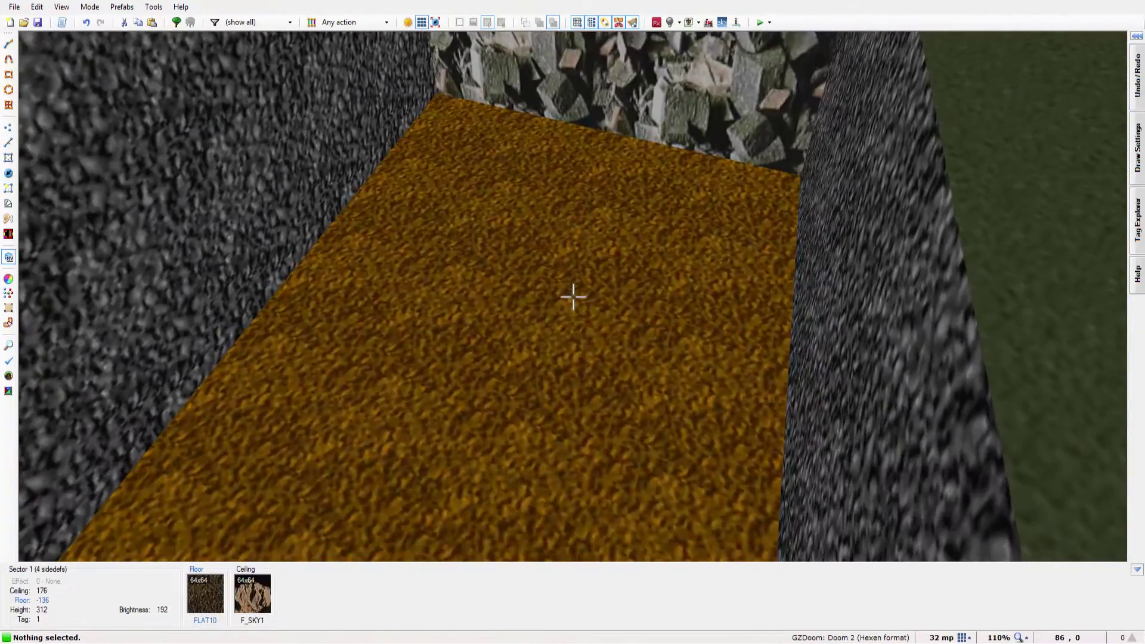
- Copy the FLAT10 flat from the trench floor and paste it onto the small control sector's floor in the 3D view
key("ctrl+c")
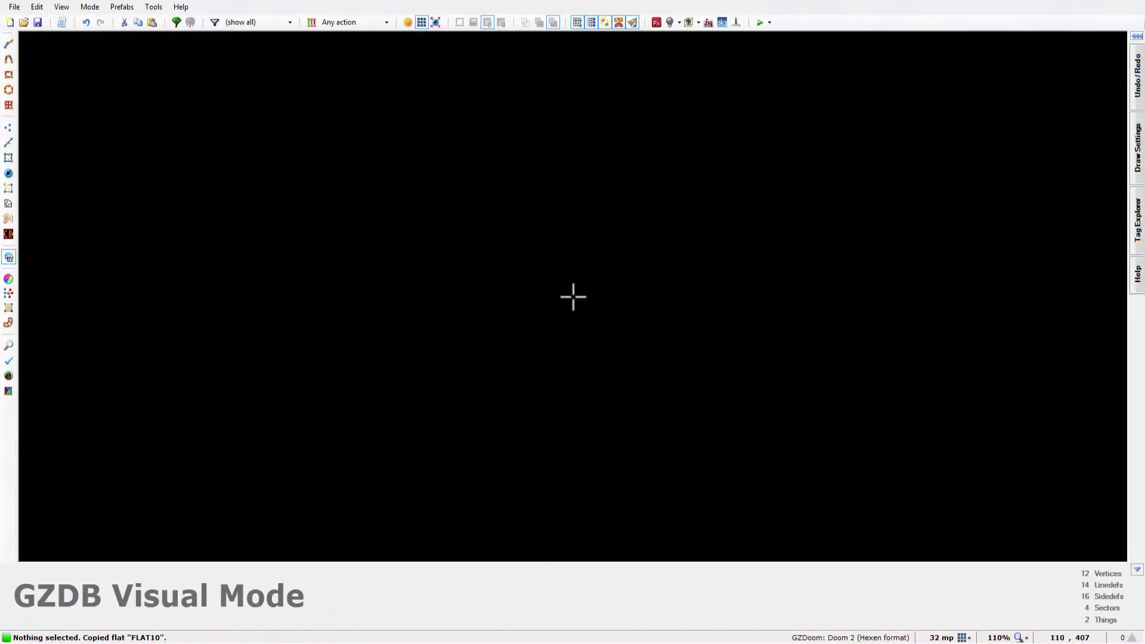
key("w")
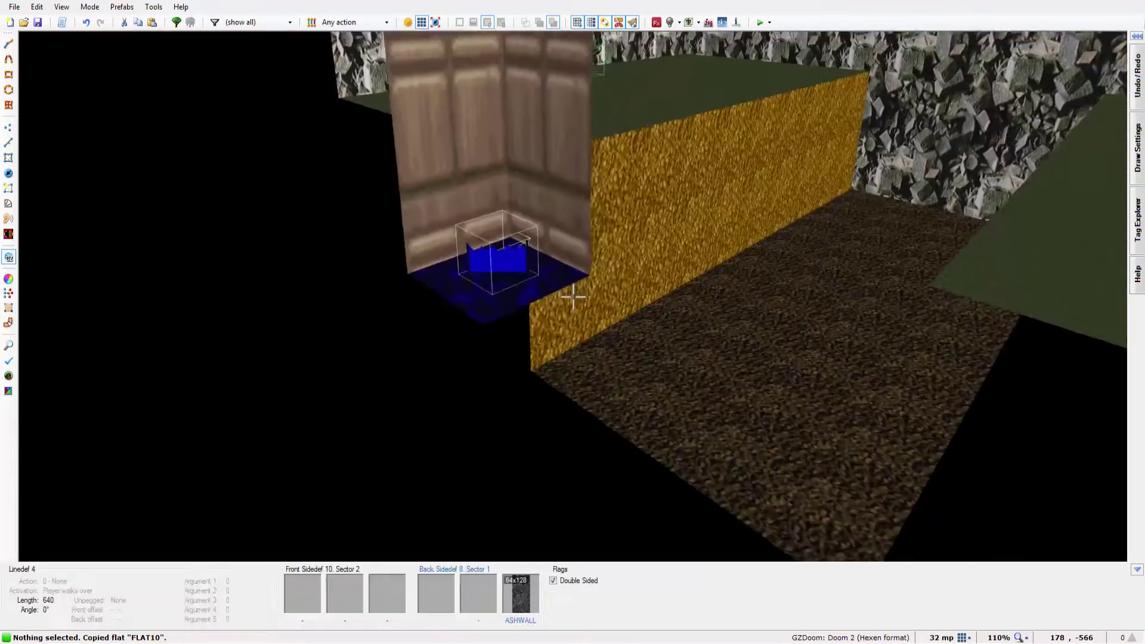
key("w")
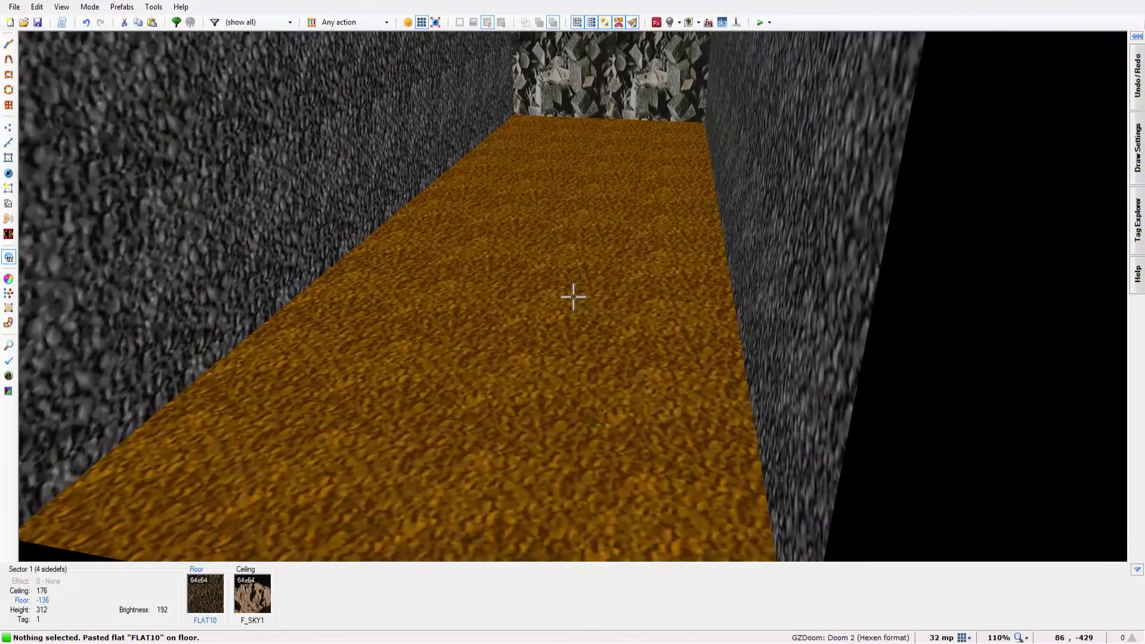
- Change the trench floor's flat to the blue water flat FWATER2 from the Liquids category
right_click(573, 296)
left_click(612, 288)
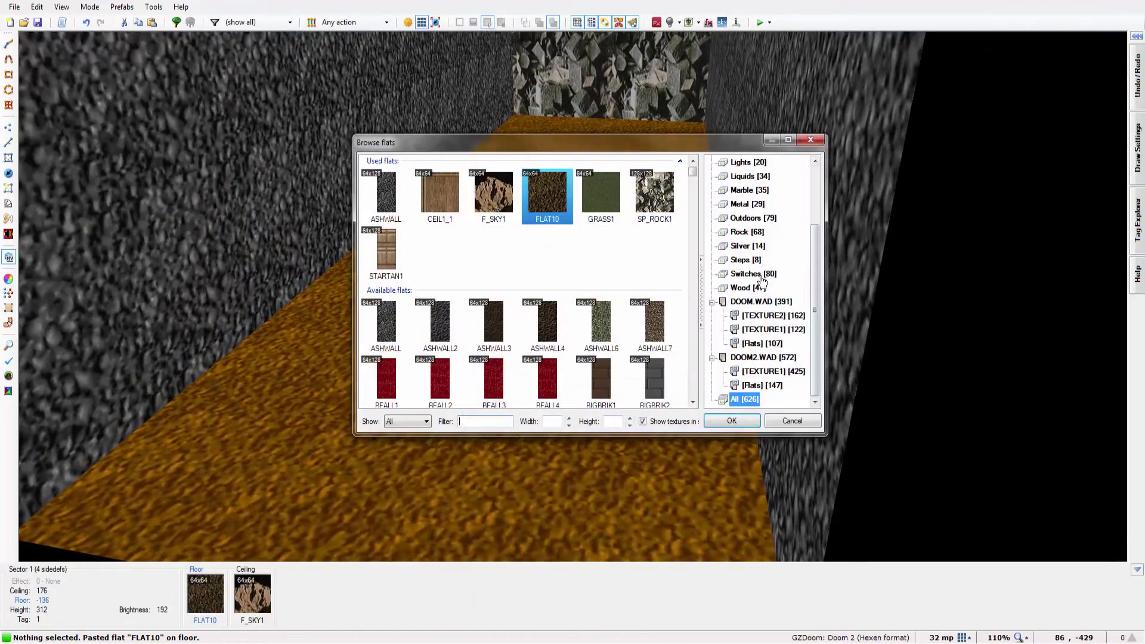
left_click(747, 176)
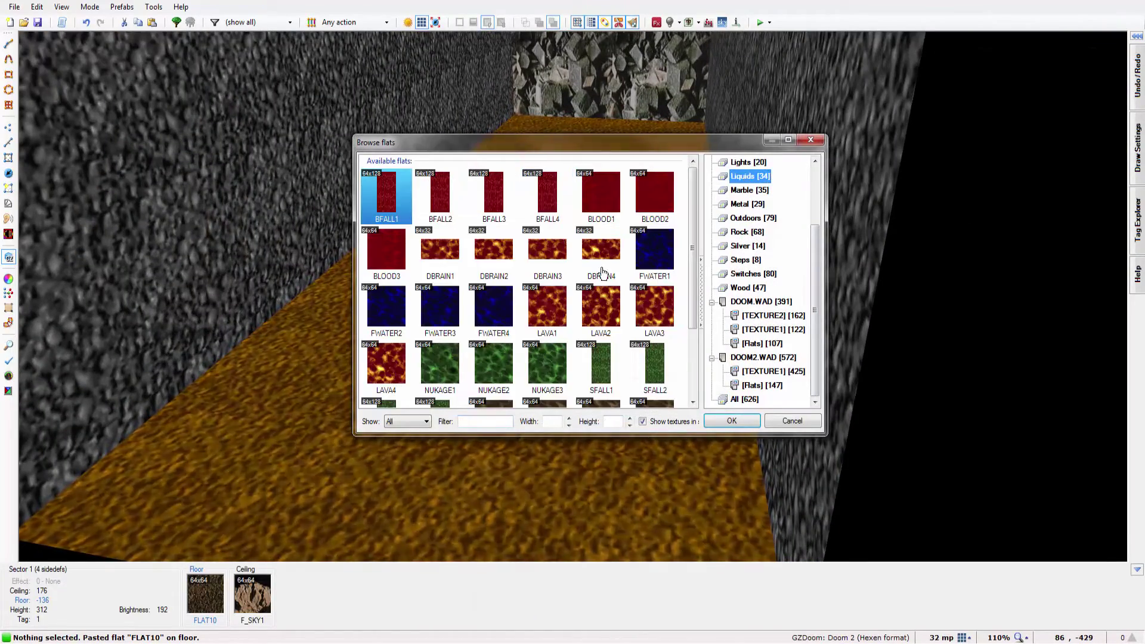
double_click(375, 309)
left_click(579, 419)
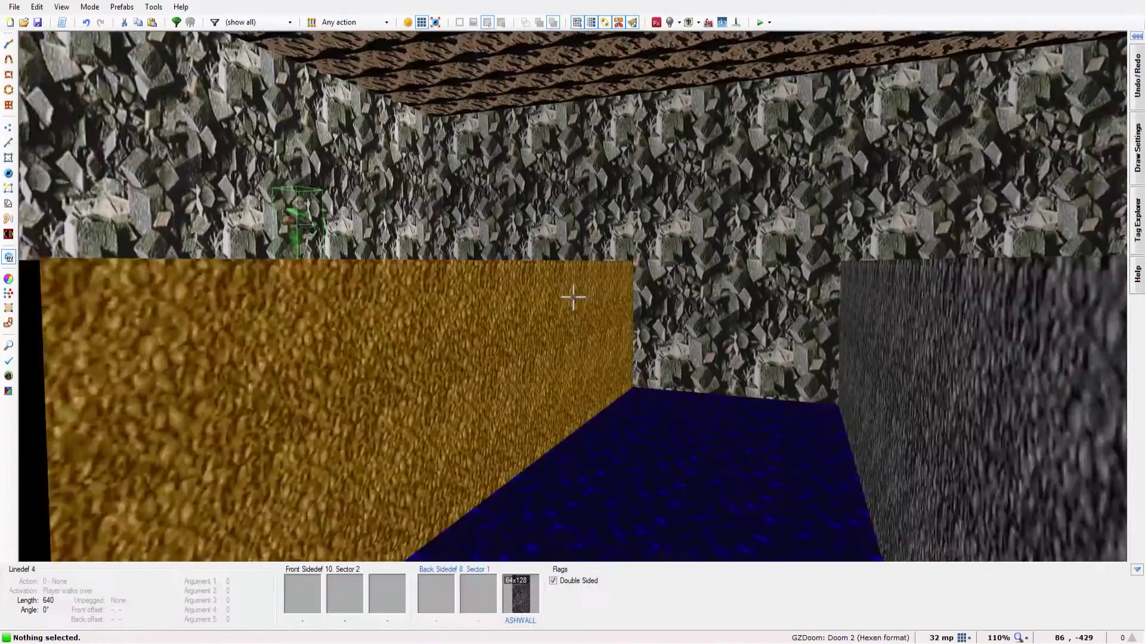
- Return to the 2D map, launch the game test again and dive into the trench to check the water surface and underwater floor
key("e")
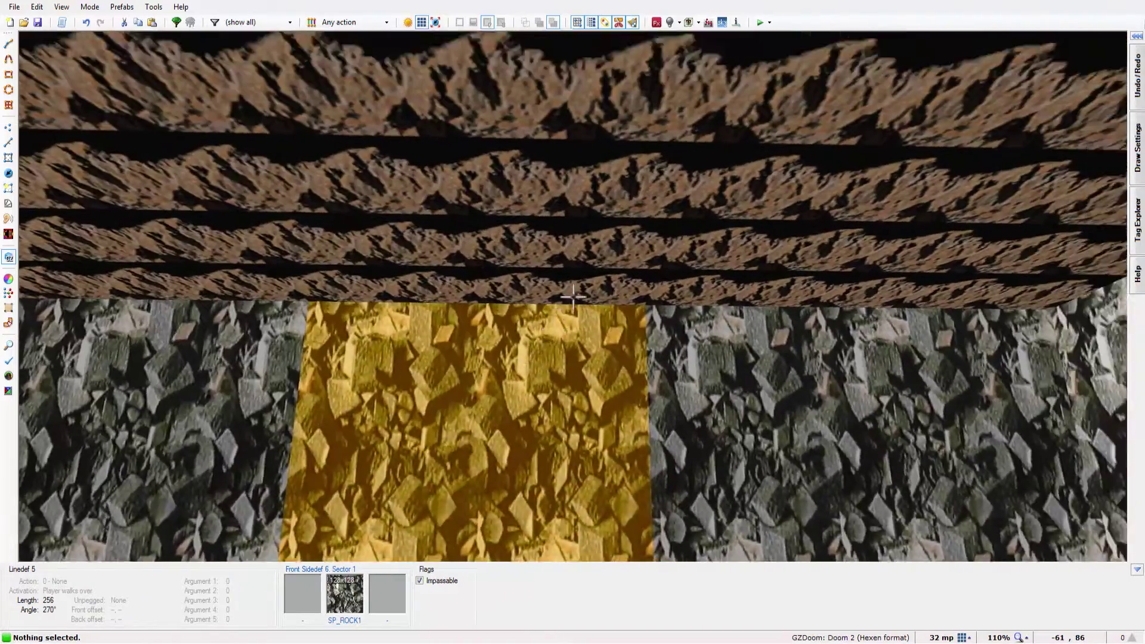
key("w")
key("F9")
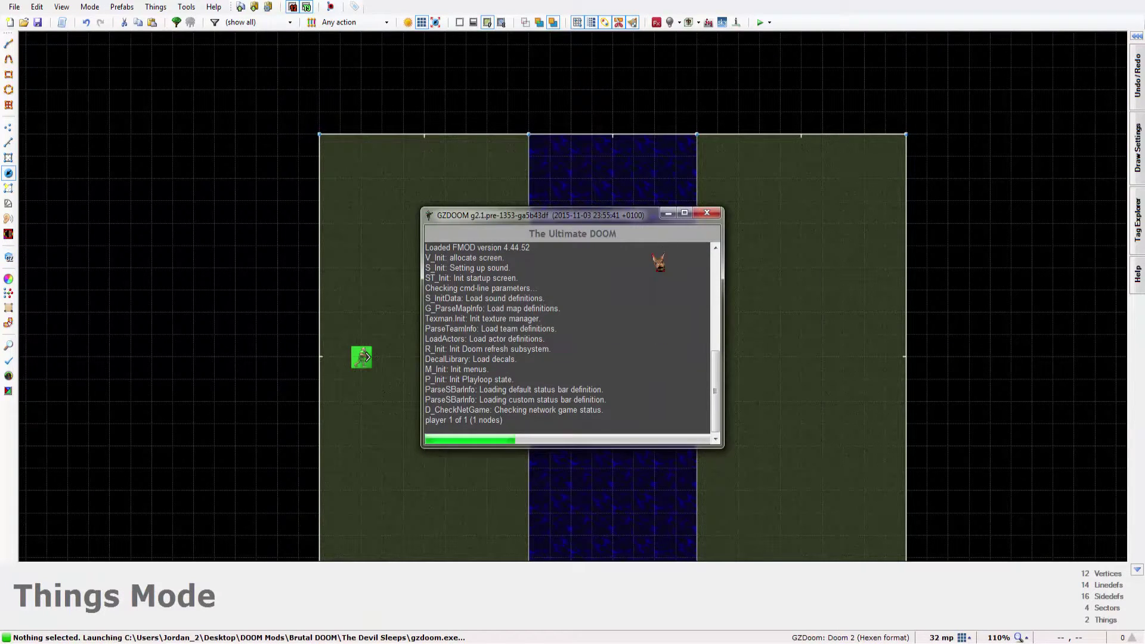
key("w")
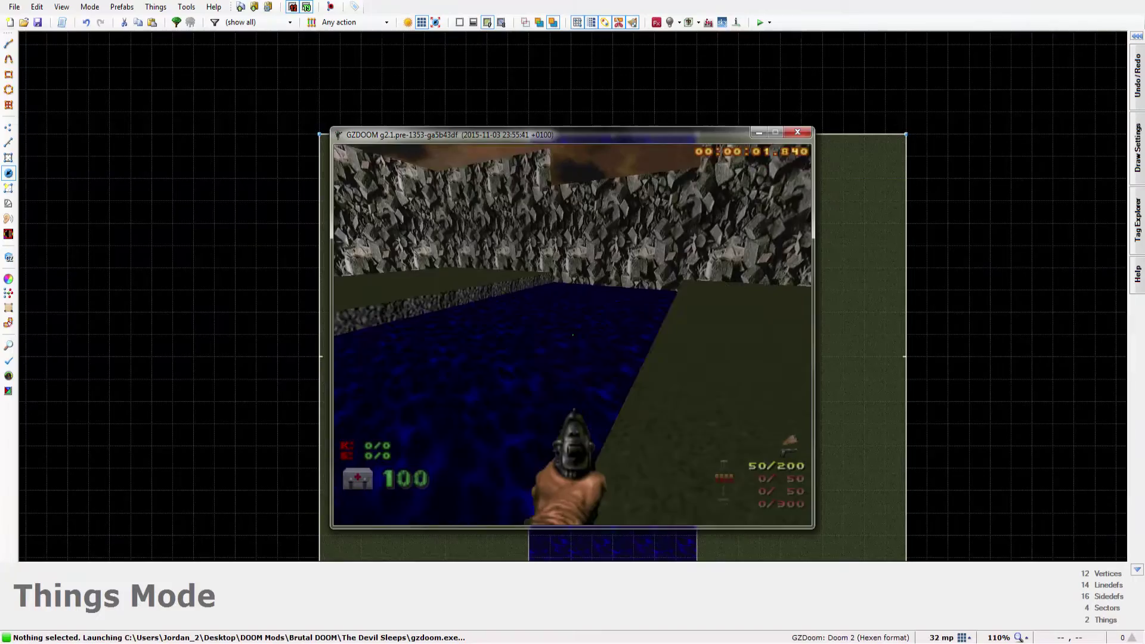
key("w")
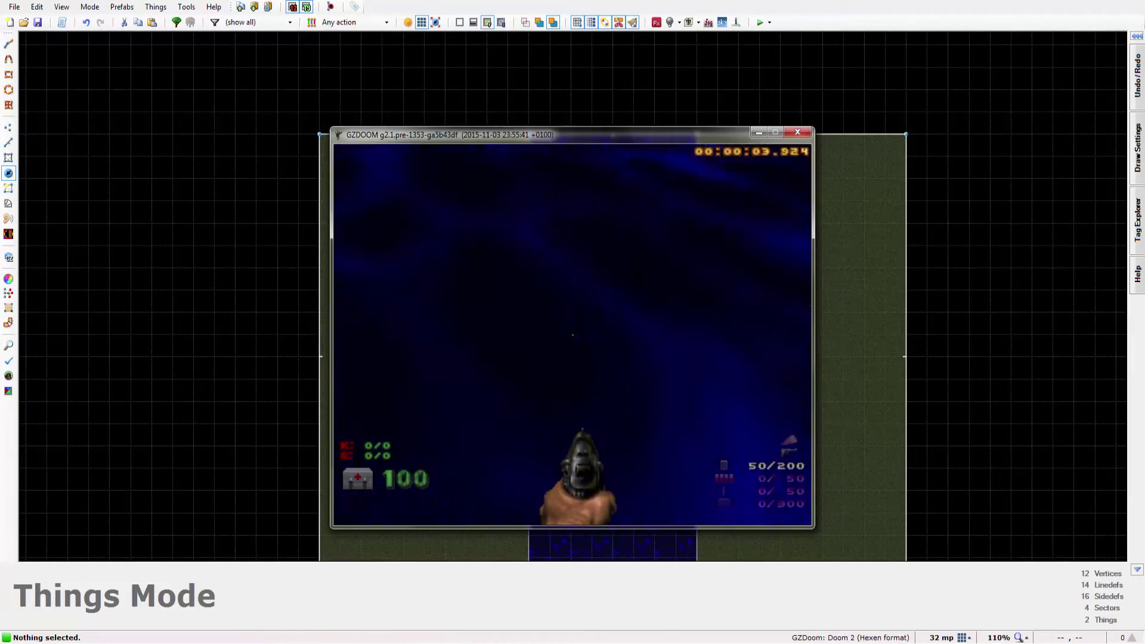
key("w")
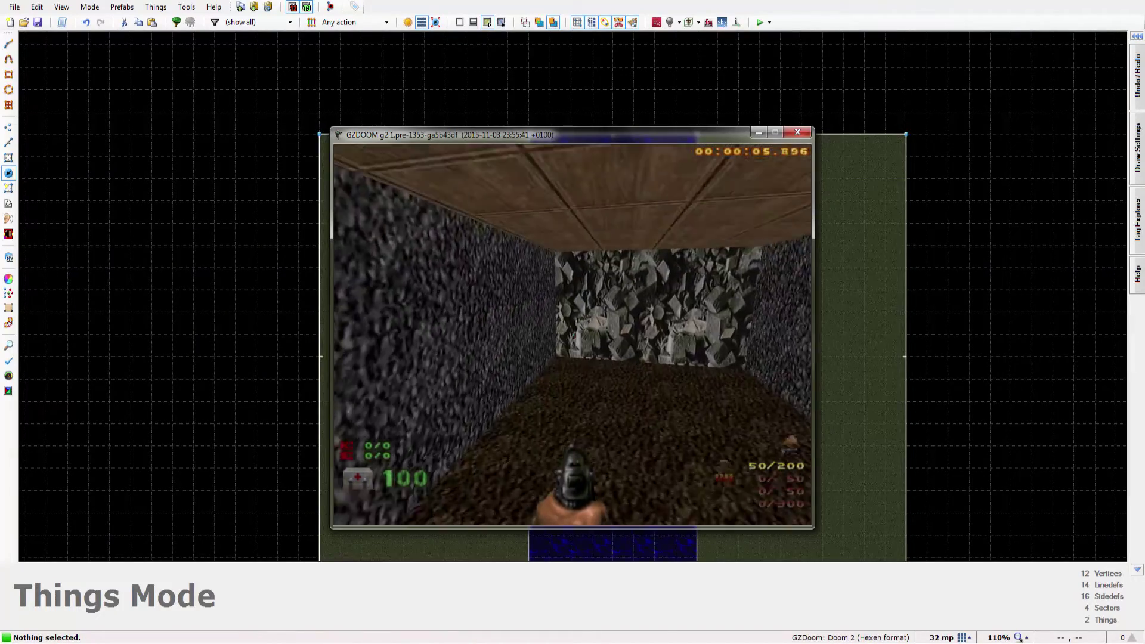
- Surface onto the grass platform and move around the room to check the trench's water from above and at its edge
key("w")
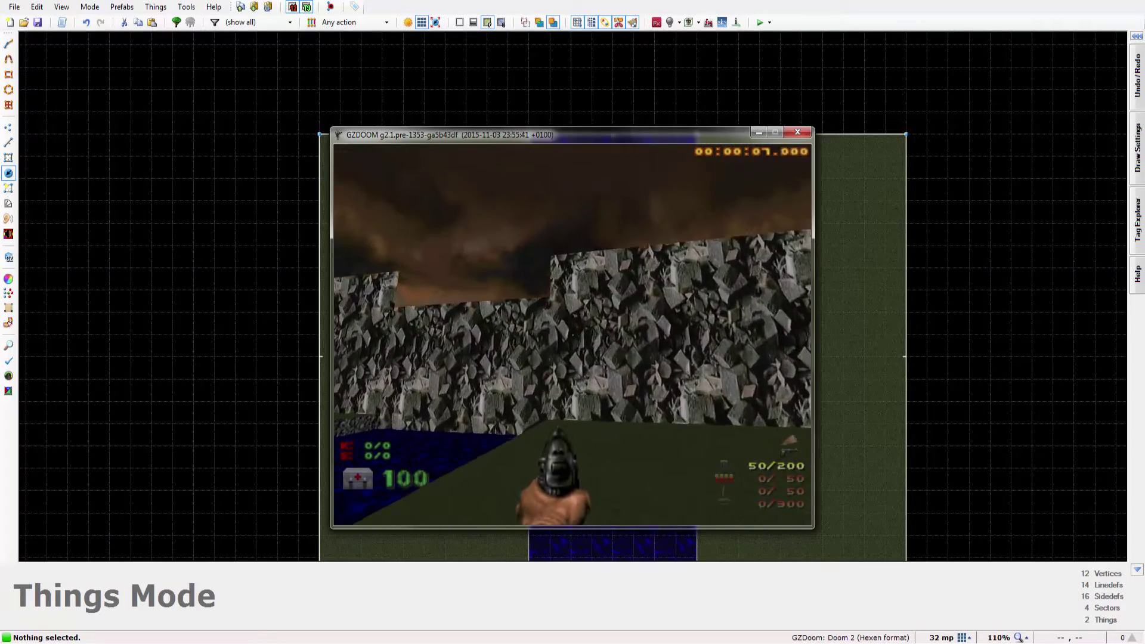
key("w")
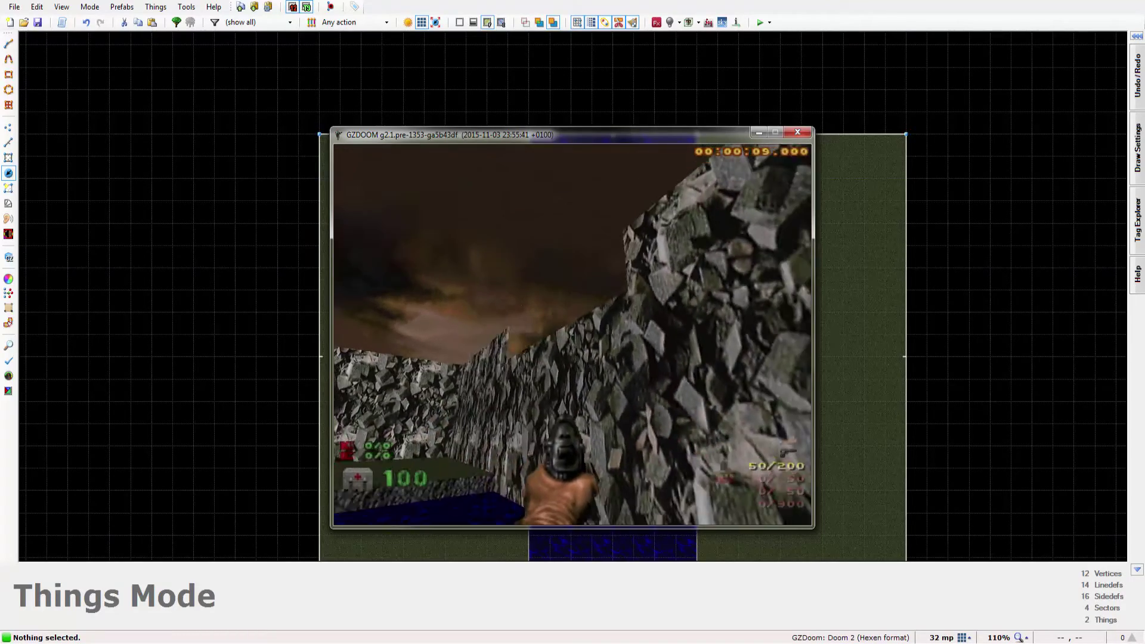
key("w")
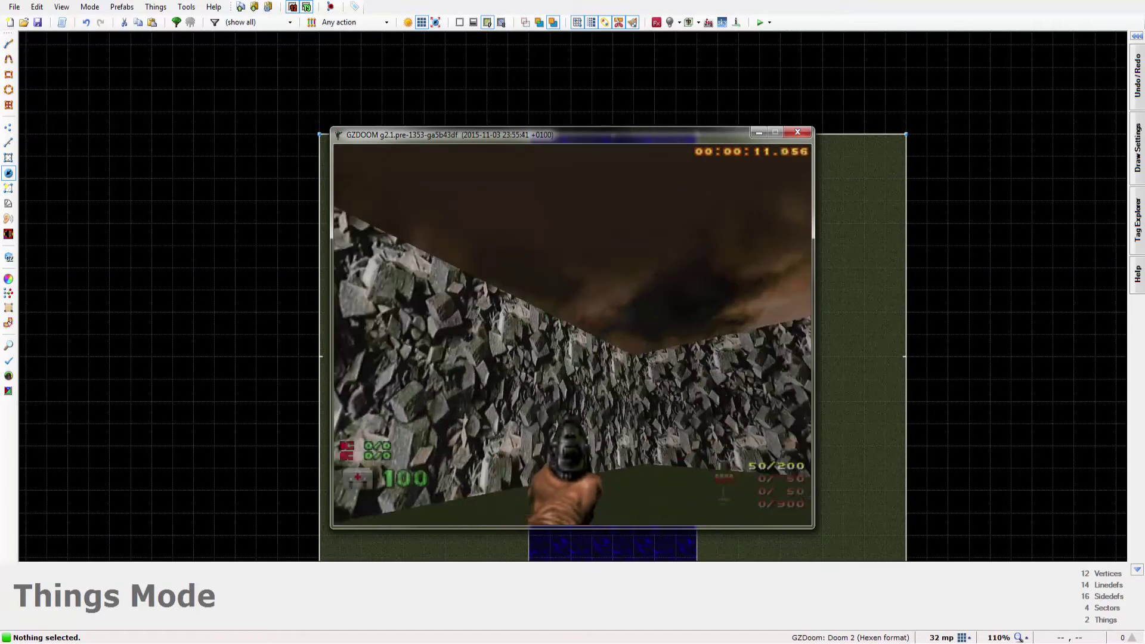
key("w")
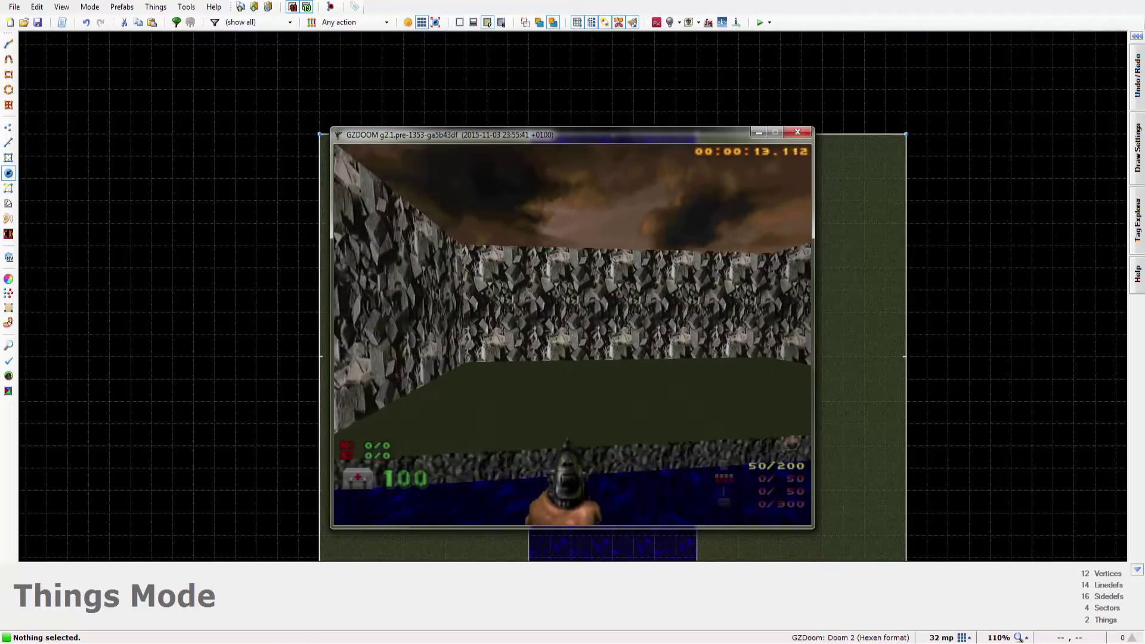
key("w")
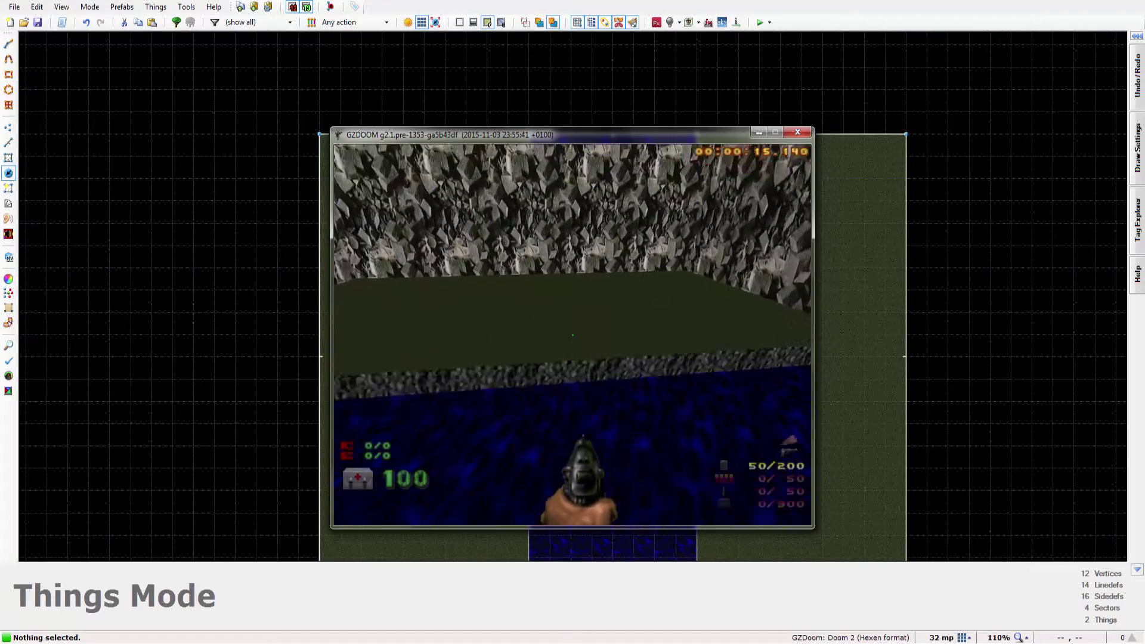
key("w")
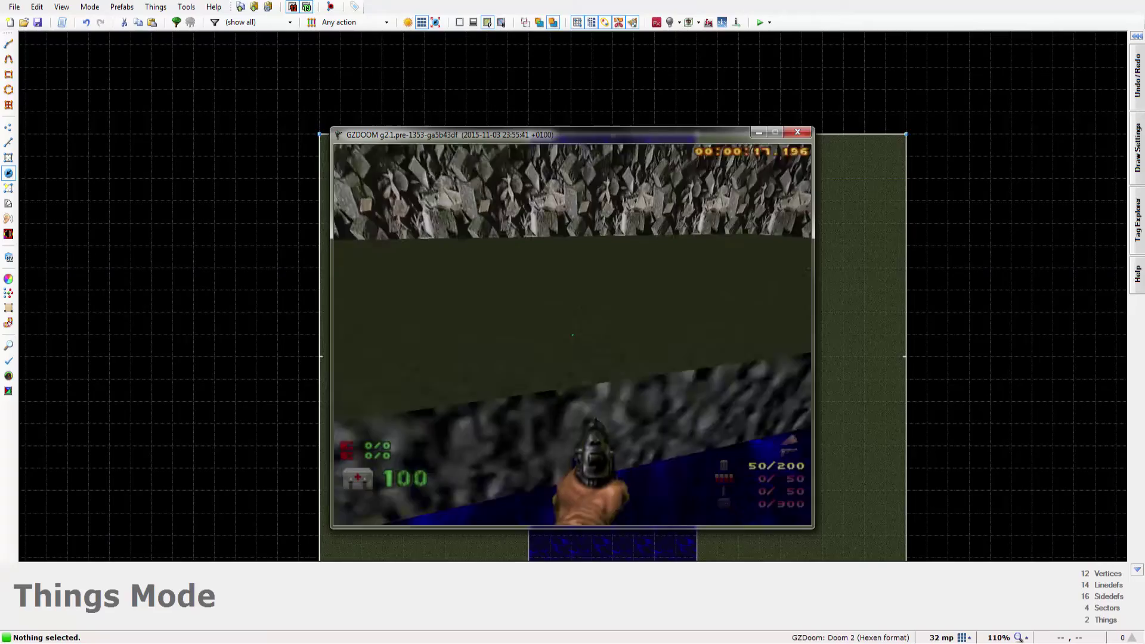
- Cross the trench and swim through its water to check the surface from several sides, and quit the game test
key("w")
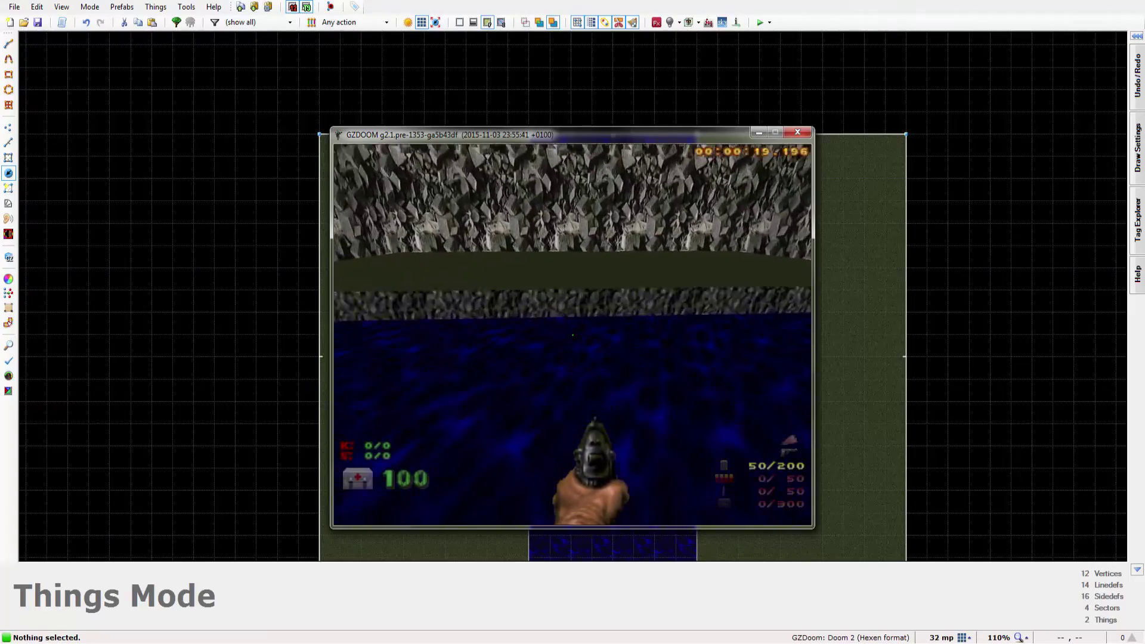
key("w")
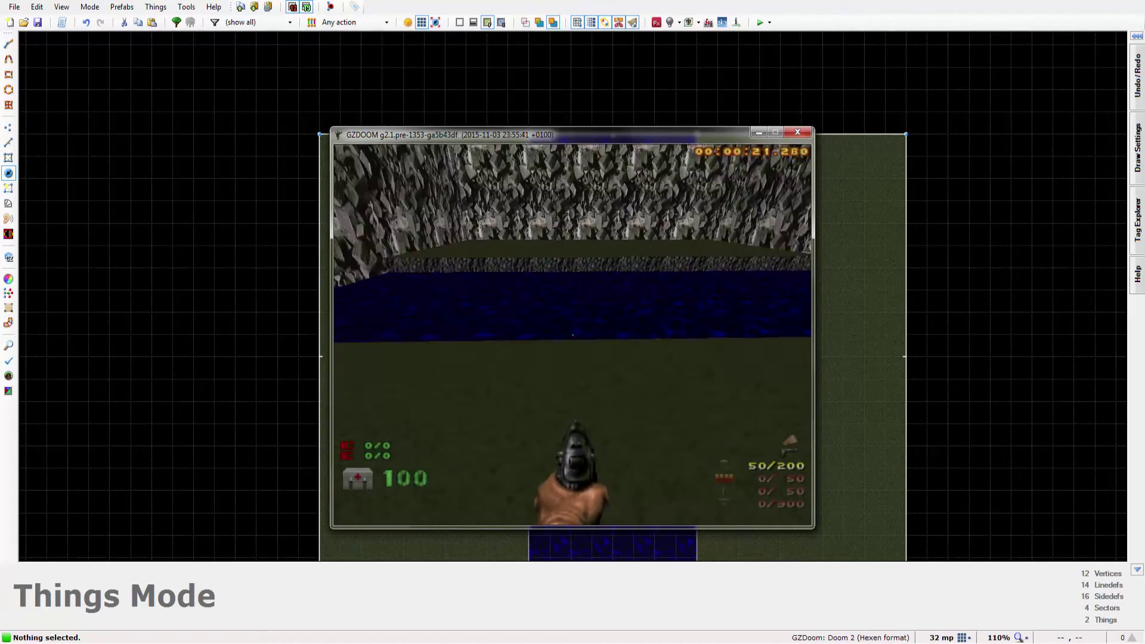
key("w")
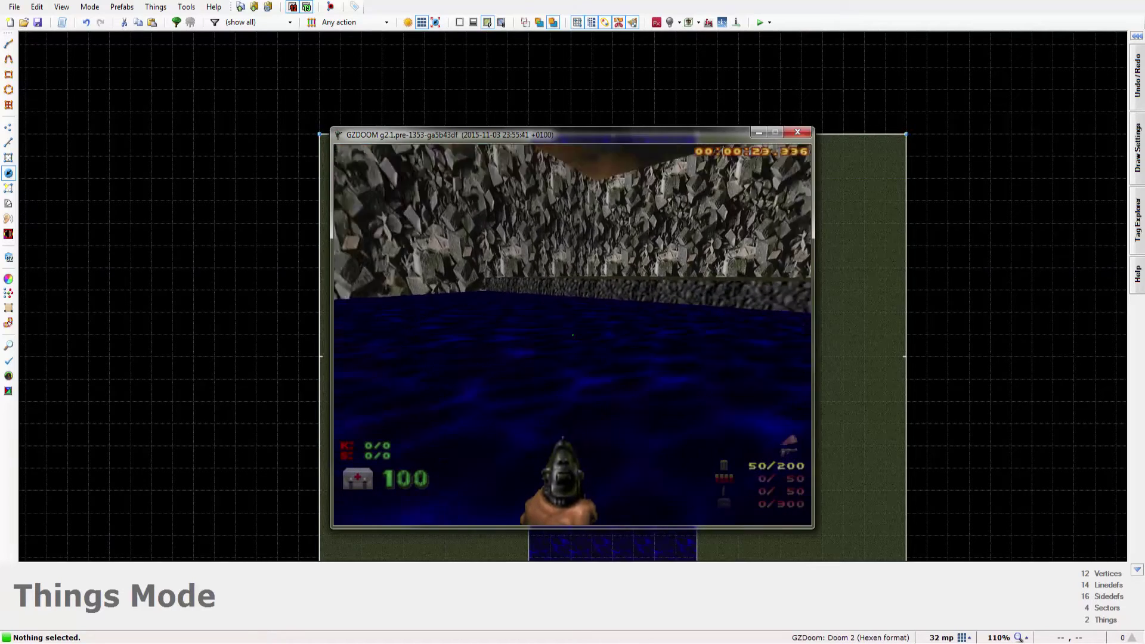
key("w")
key("Escape")
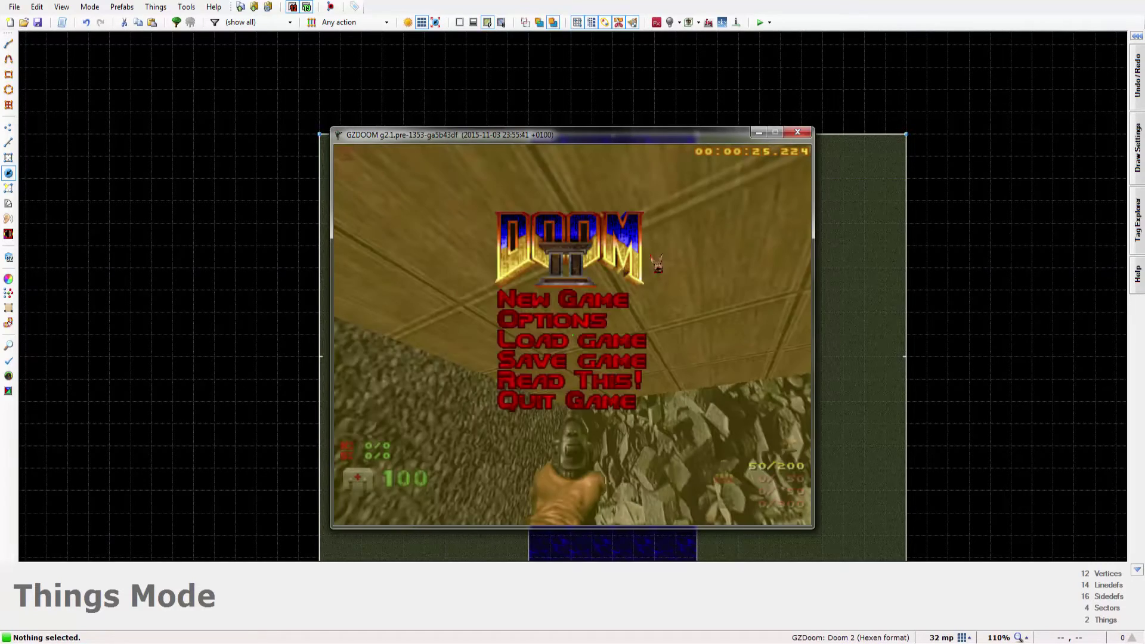
left_click(594, 403)
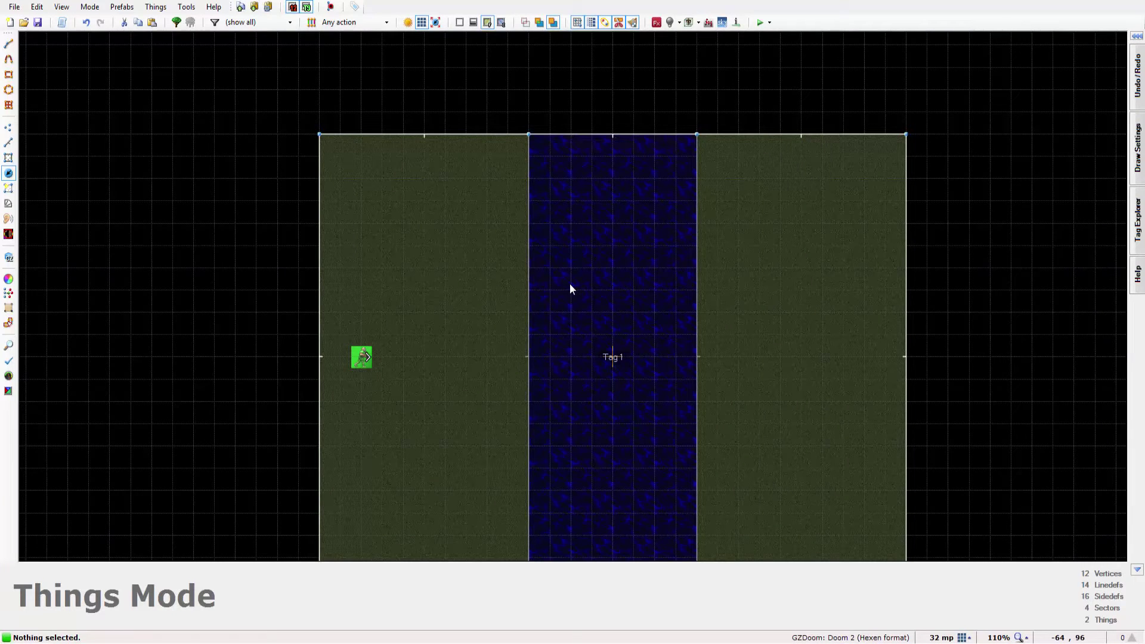
- In the 3D view, copy the FWATER2 flat from the trench floor, paste it onto the small control sector's ceiling, and return to the 2D map
key("q")
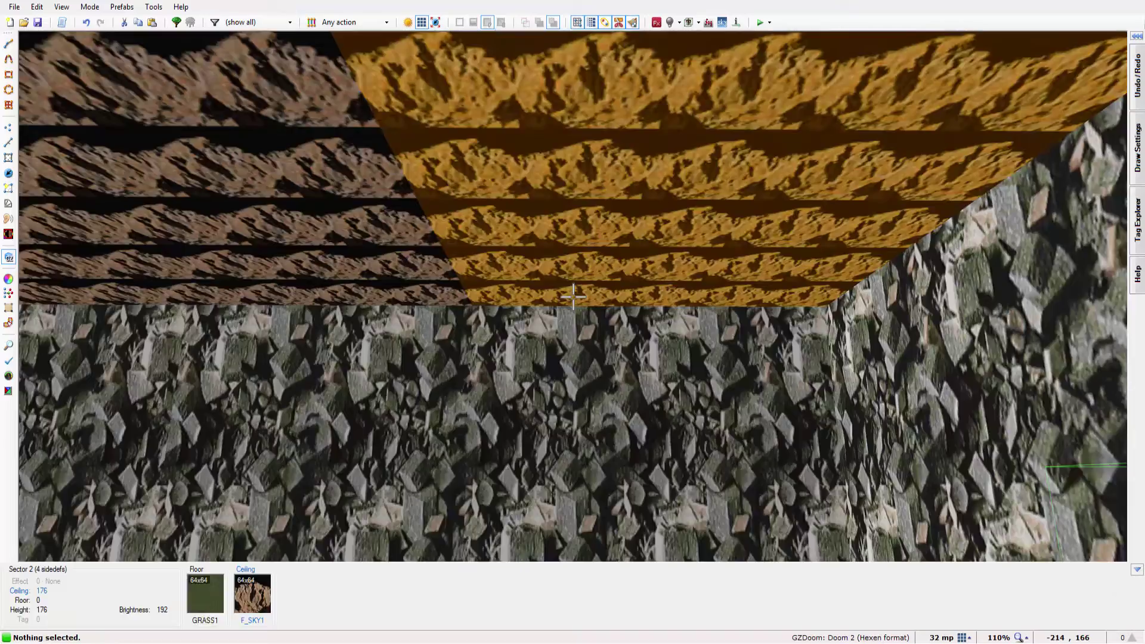
key("e")
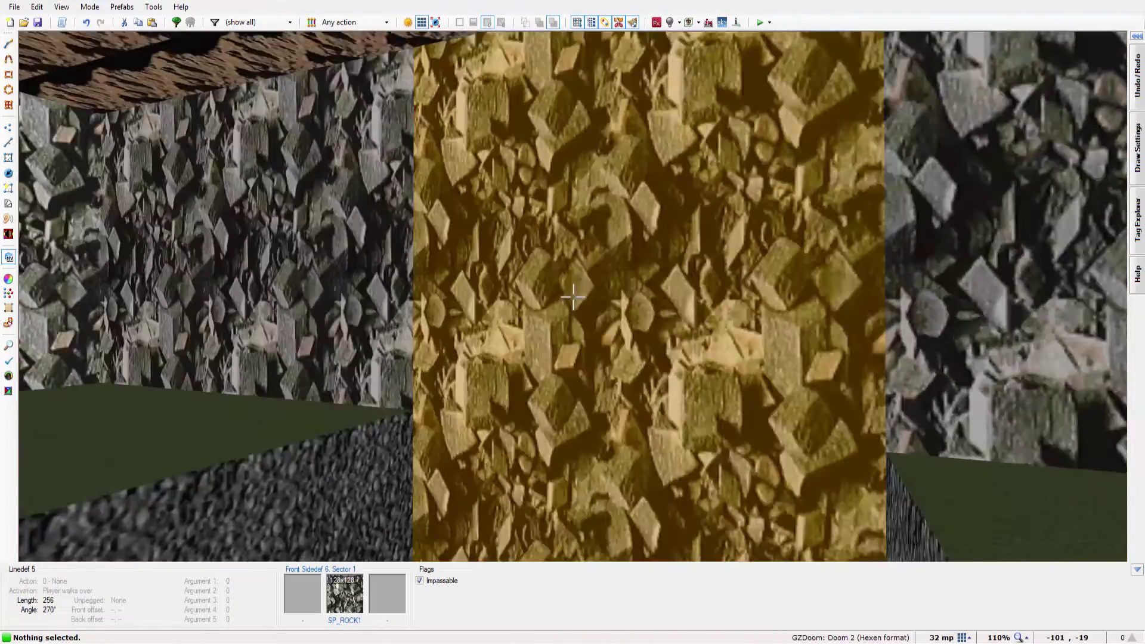
key("e")
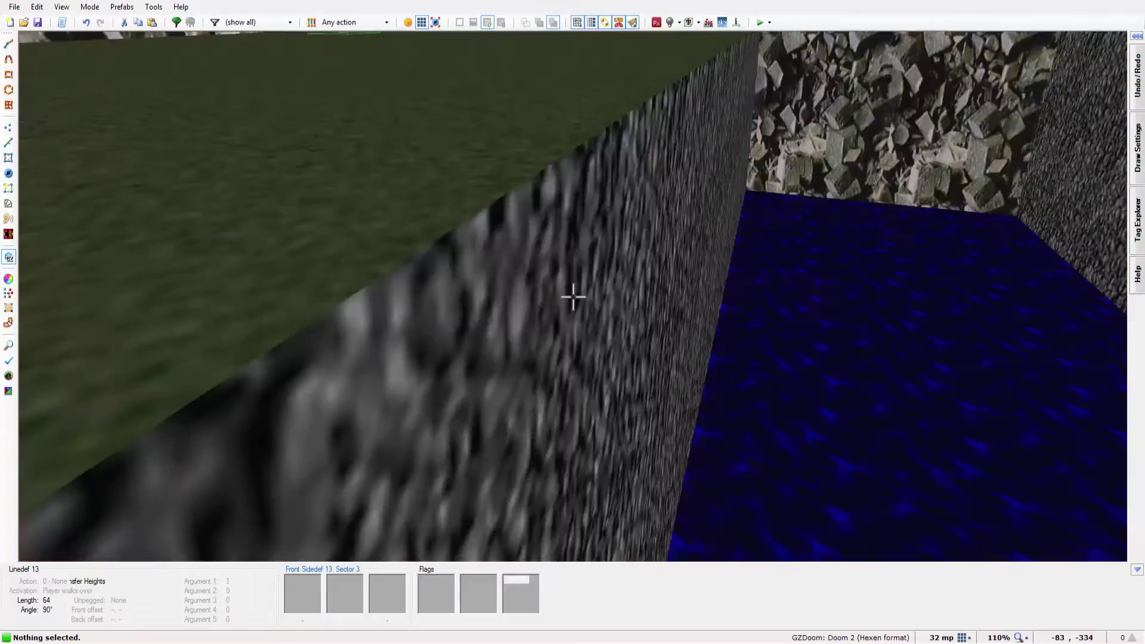
key("ctrl+c")
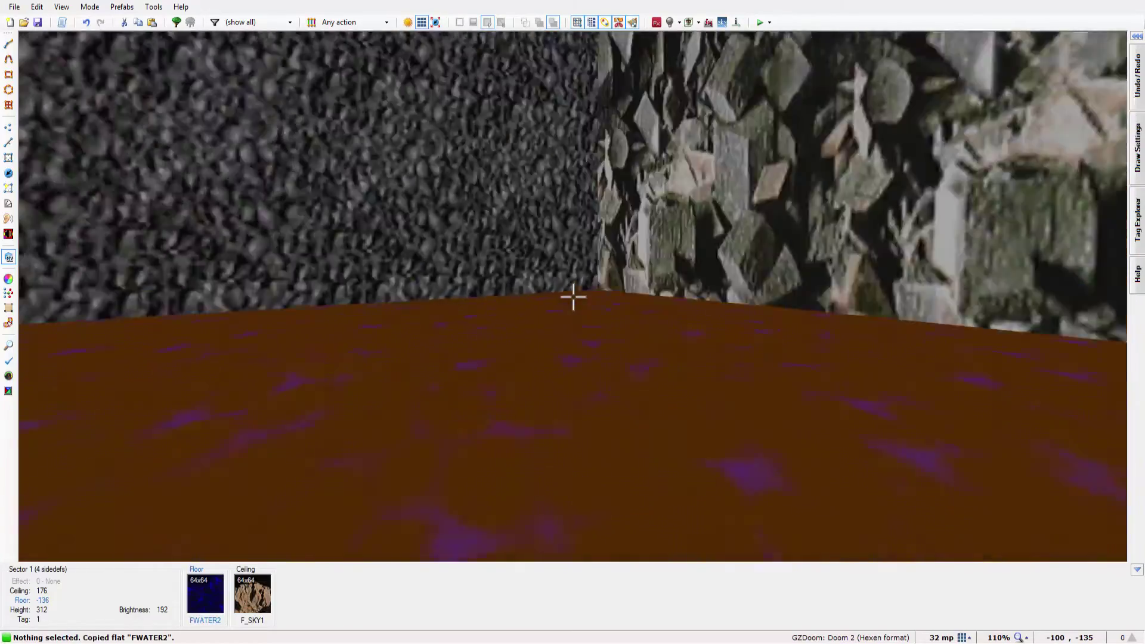
key("ctrl+v")
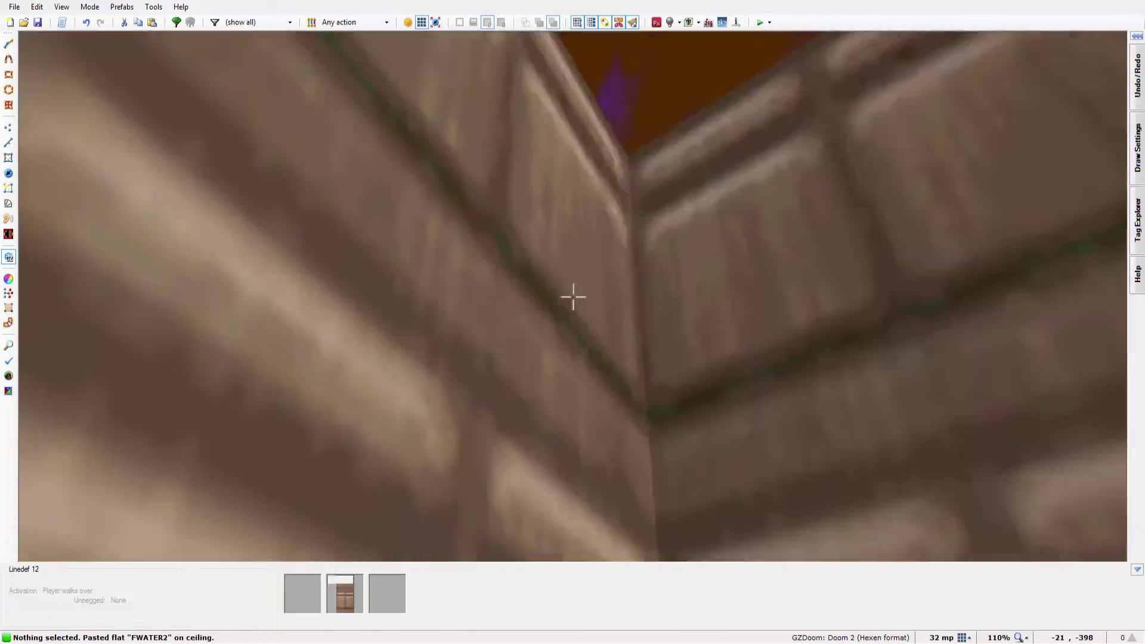
key("e")
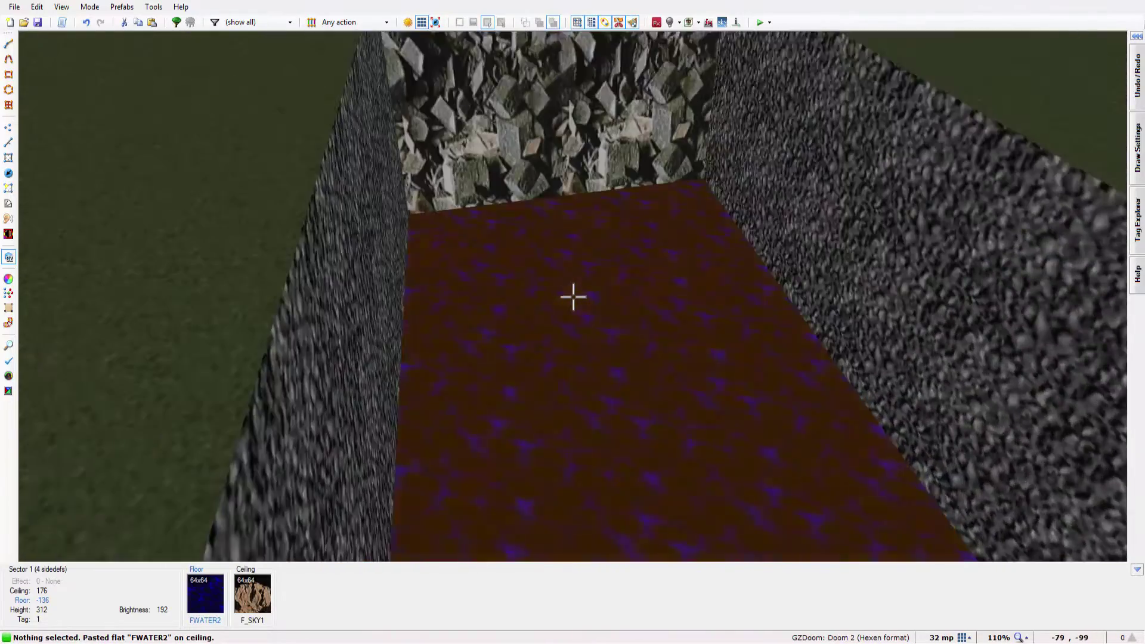
key("w")
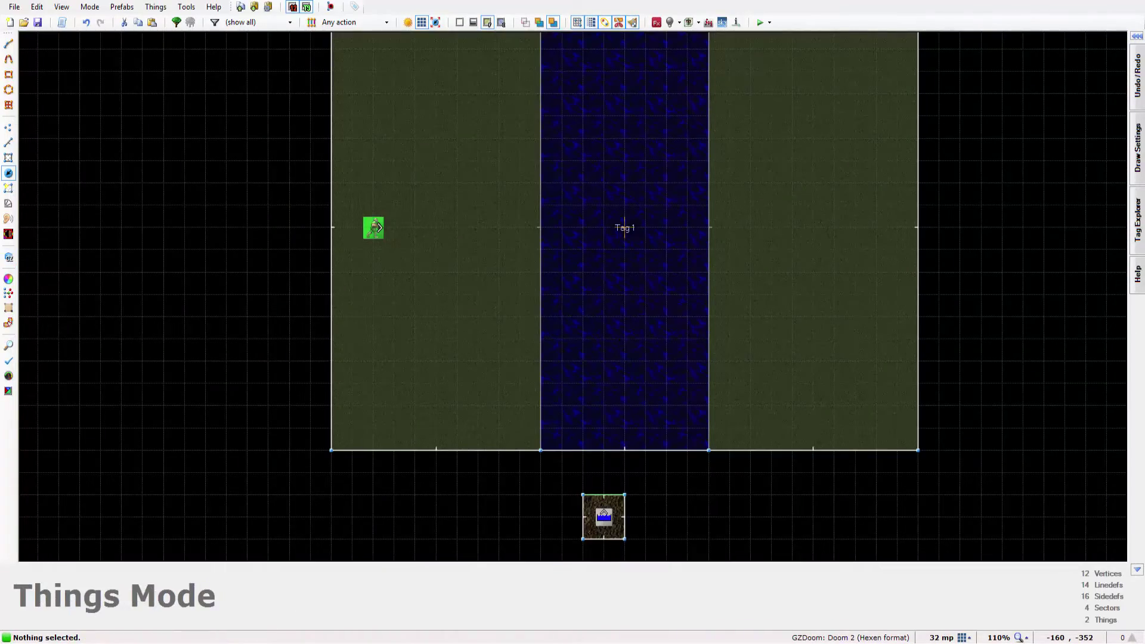
- Assign tag 2 to the small control sector below the room
key("s")
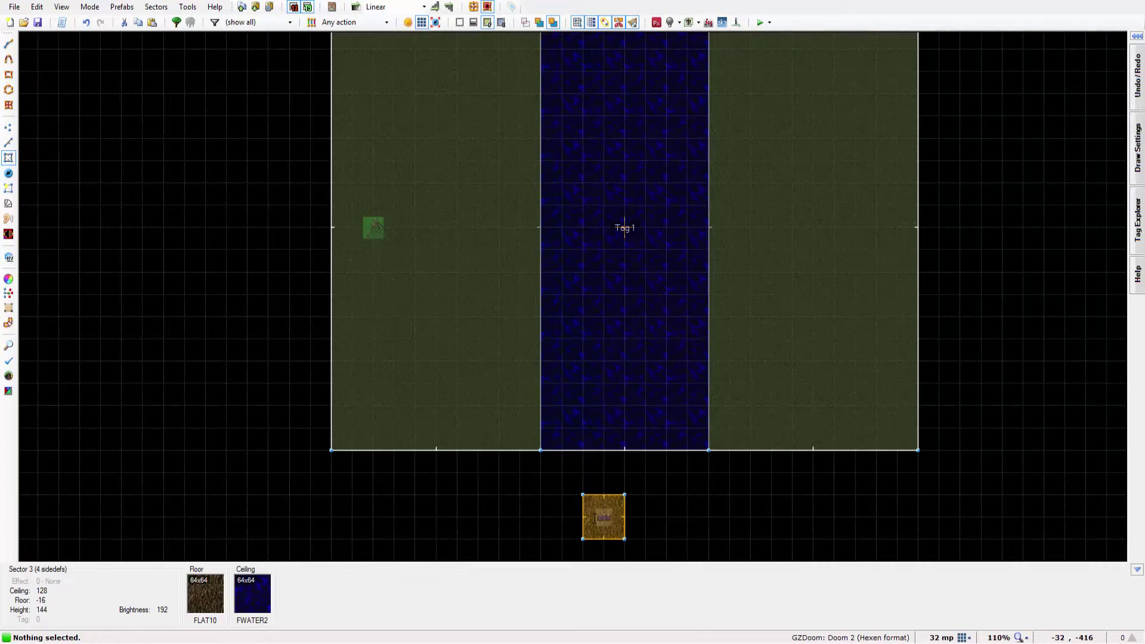
right_click(595, 518)
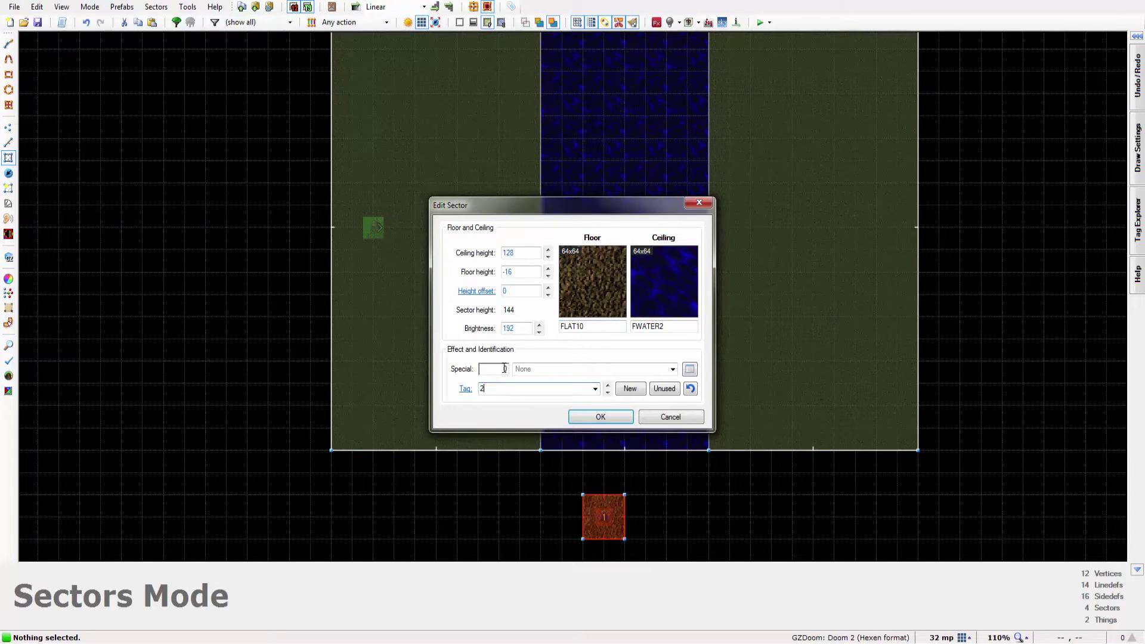
key("Return")
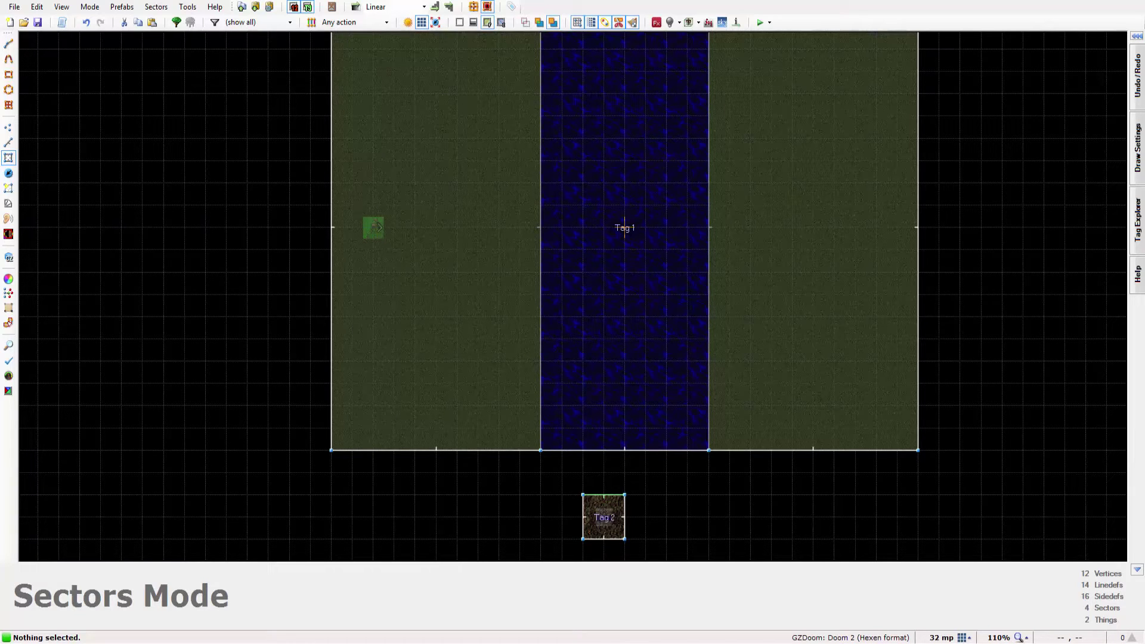
- Start the map's ACS script with #include "zcommon.acs" and an empty script 1 OPEN block
key("F10")
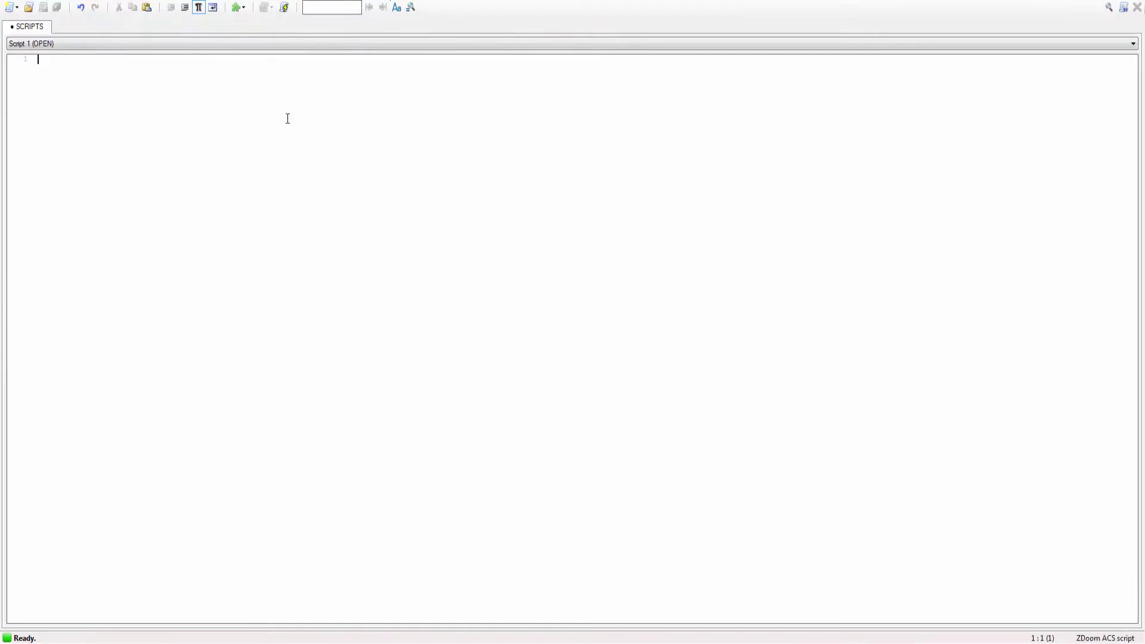
type("#include \"zcommon.acs\"  scri")
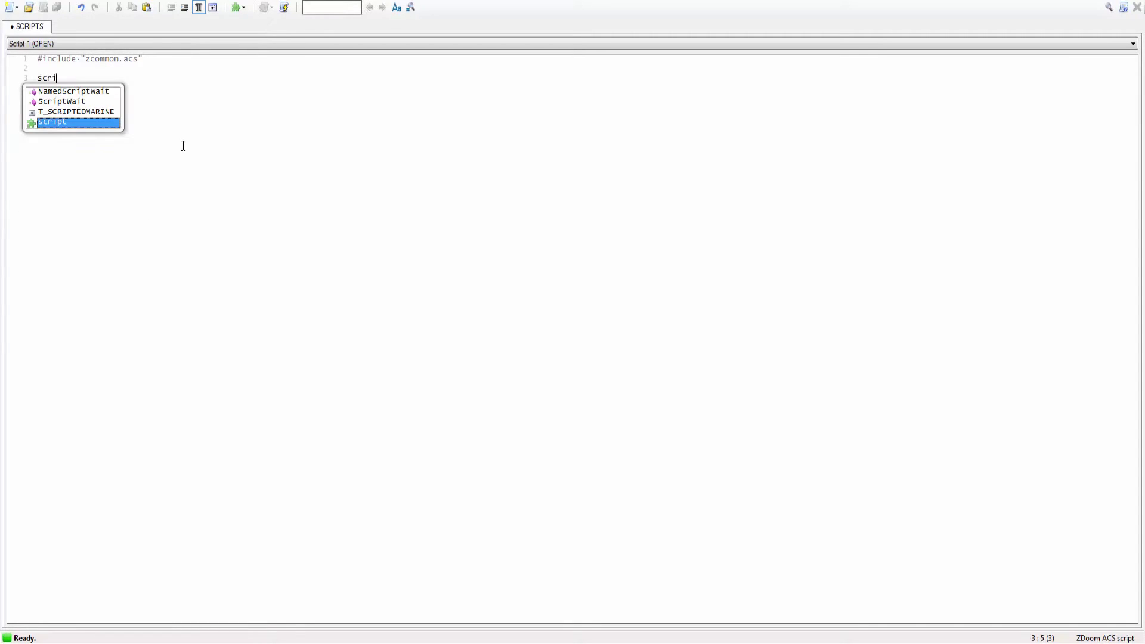
type("pt 1 ")
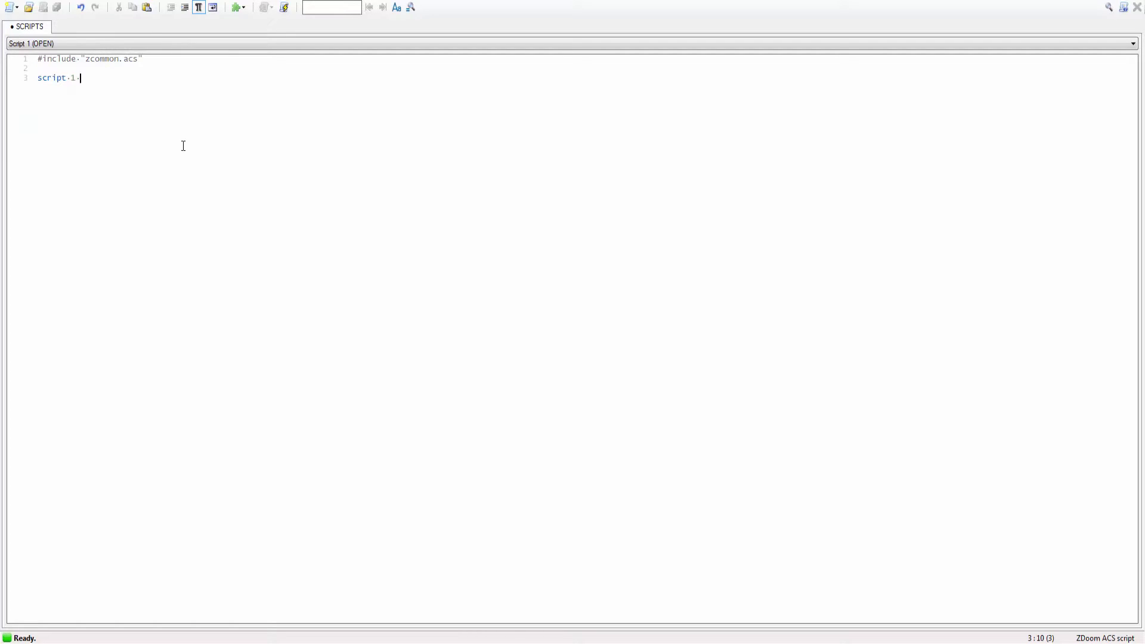
type("OPEN")
- Add the line Sector_SetColor(2,0,50,200); inside the script 1 body and compile the script
type("S")
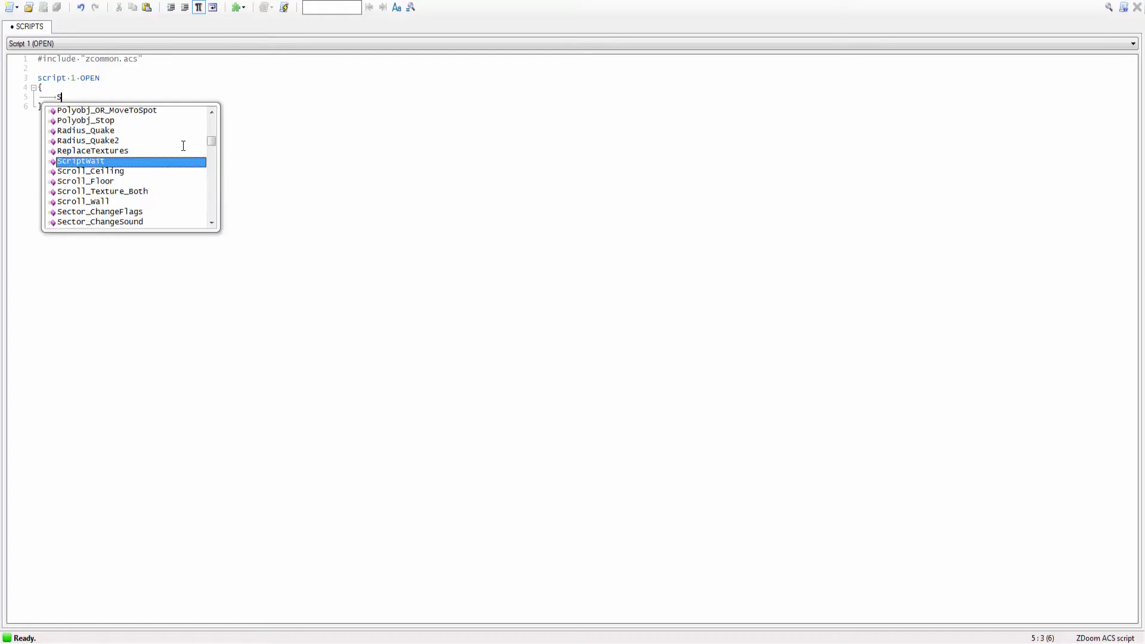
type("ector_")
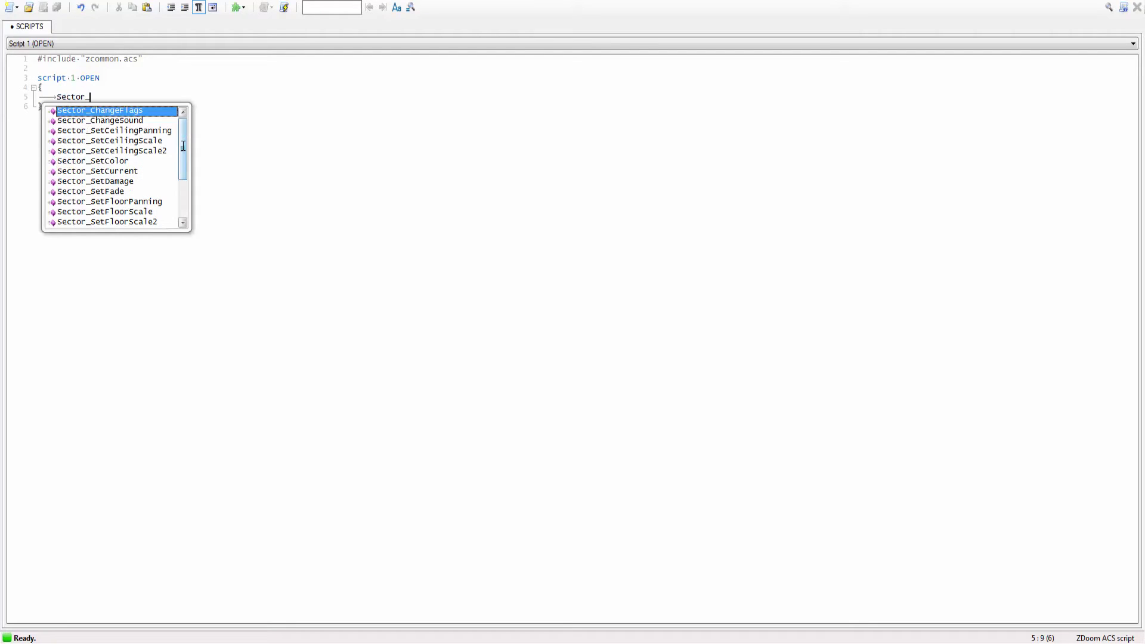
type("SetColor")
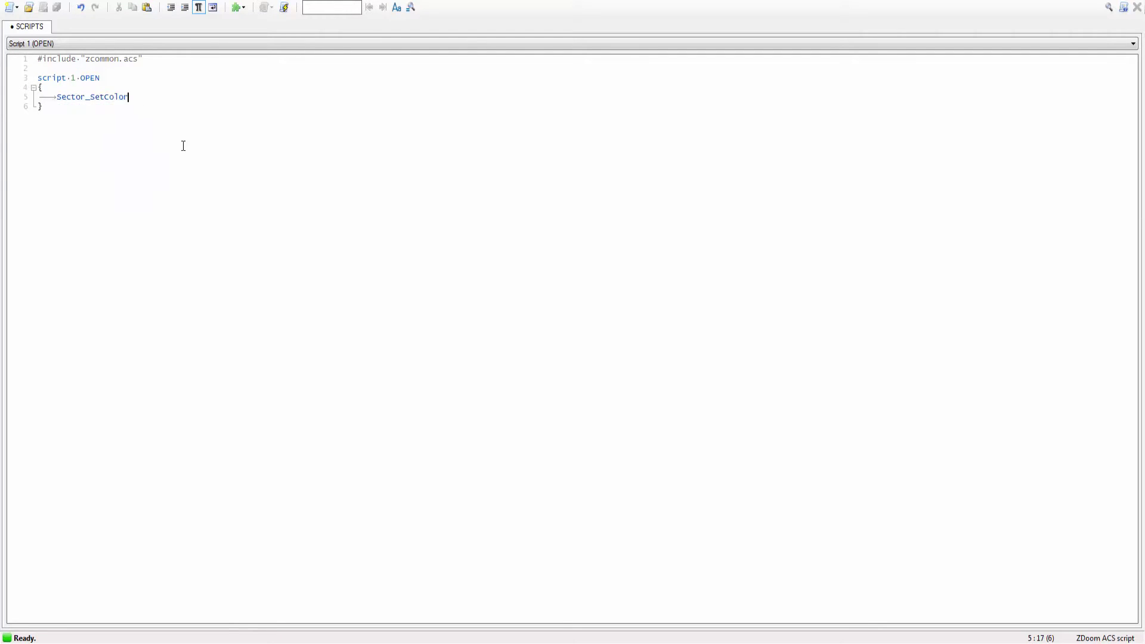
type("()")
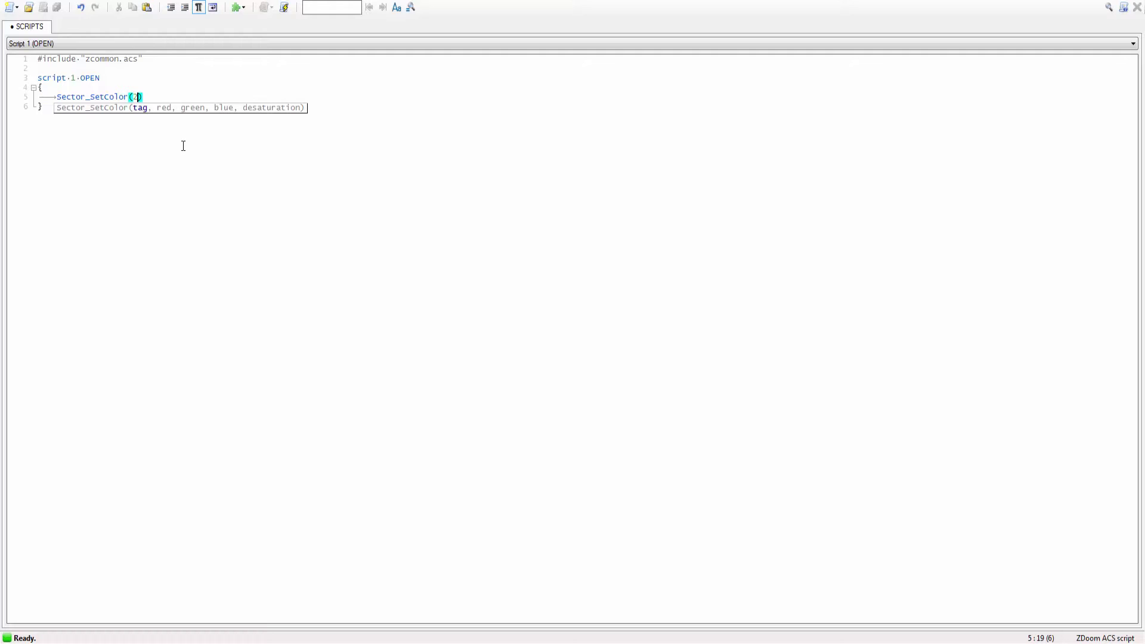
type(", 0")
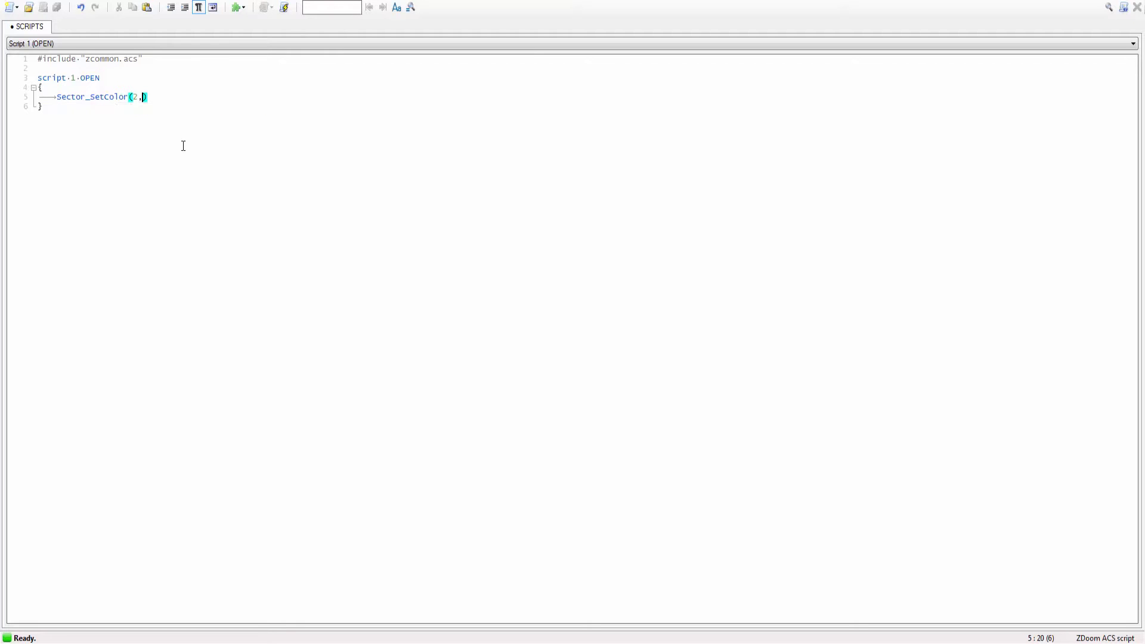
type(",")
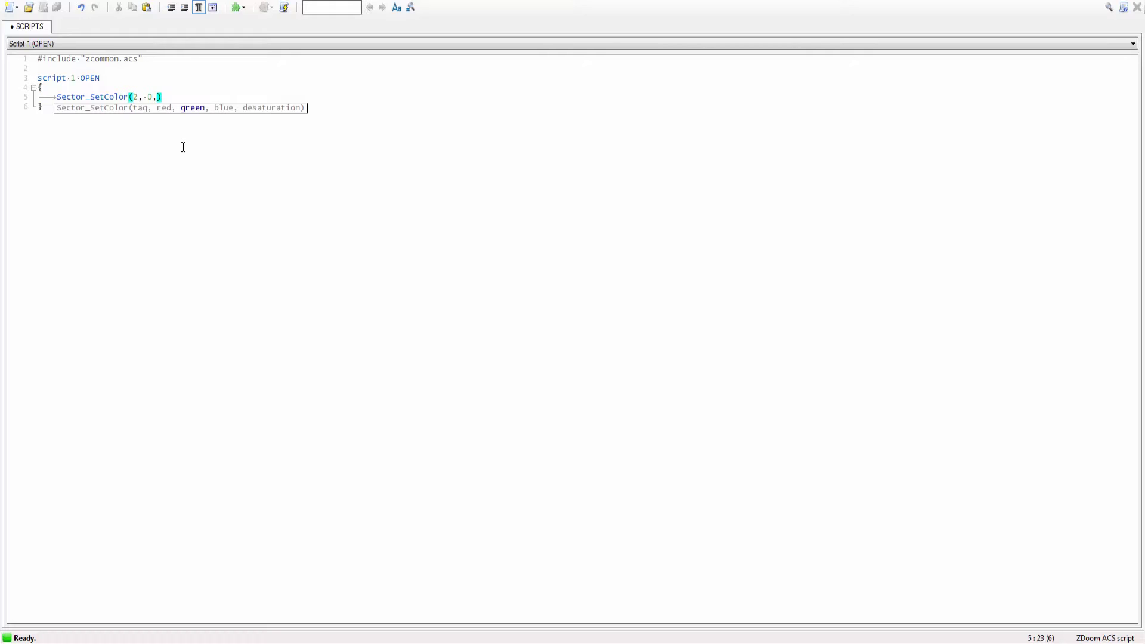
key("BackSpace")
key("BackSpace")
key("BackSpace")
type("0,50,200")
left_click(284, 7)
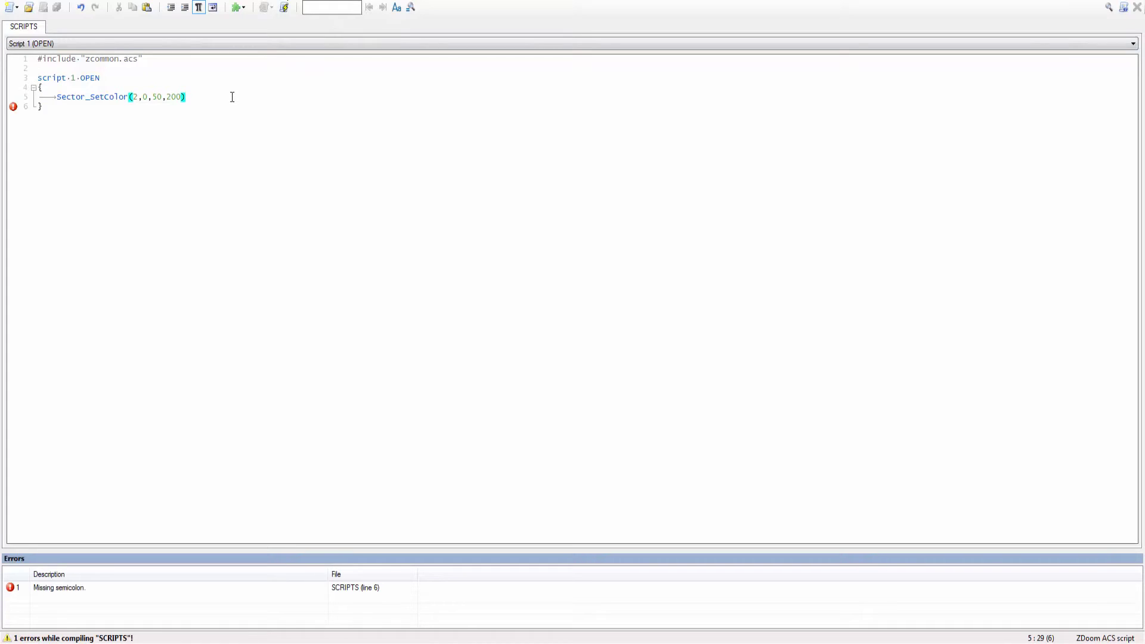
left_click(284, 7)
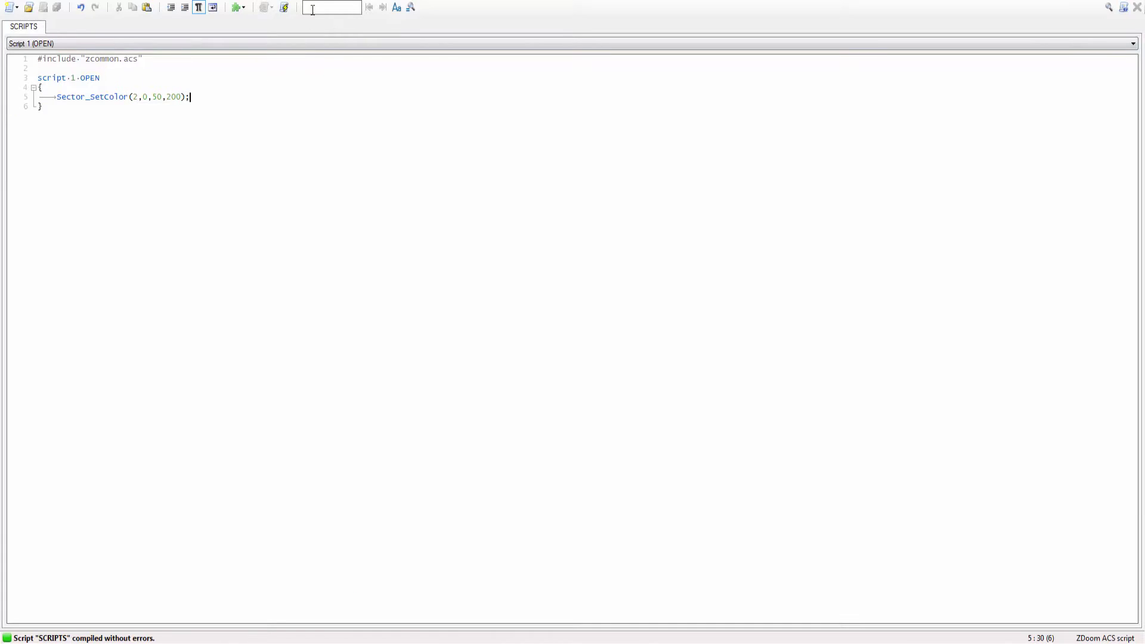
- Return to the map, launch the game test and dive in and out of the trench to check the underwater colour
left_click_drag(285, 1, 0, 179)
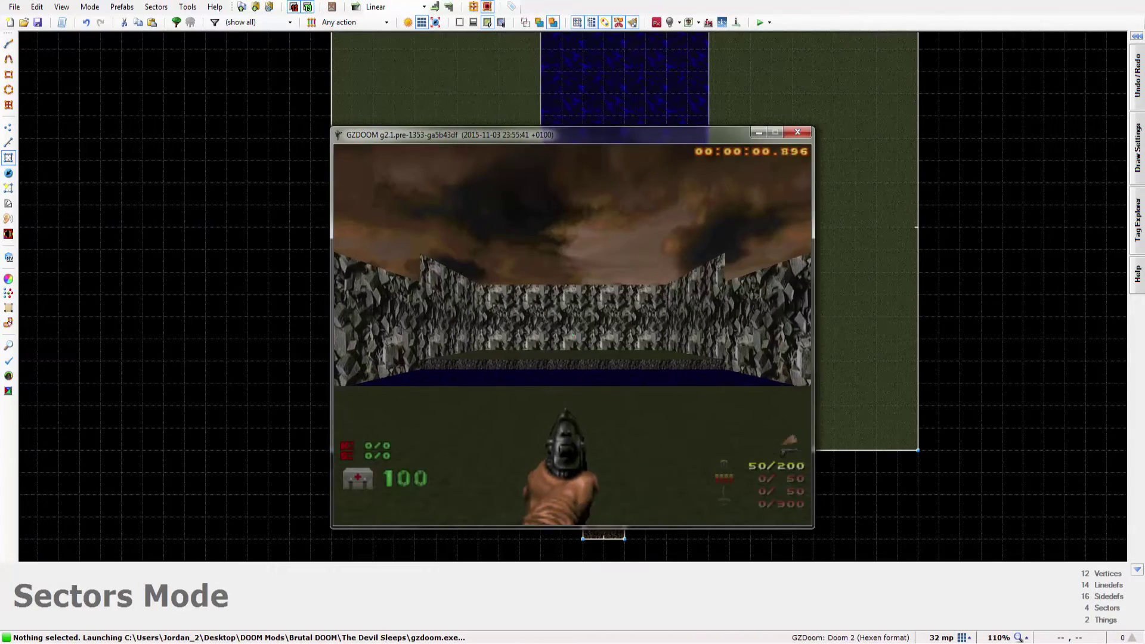
key("w")
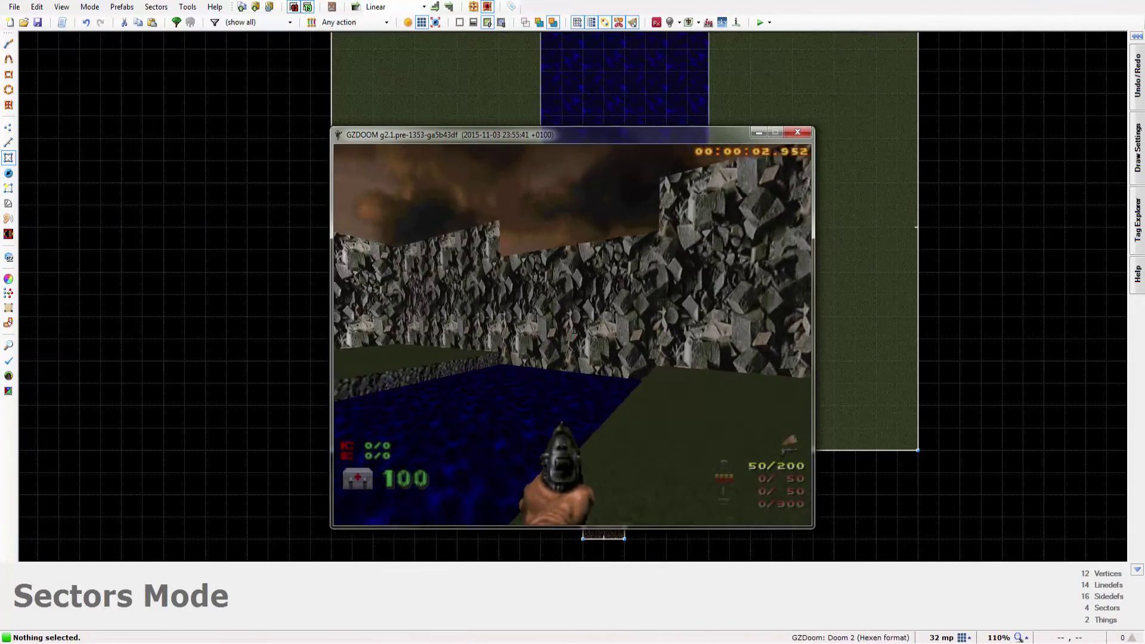
key("w")
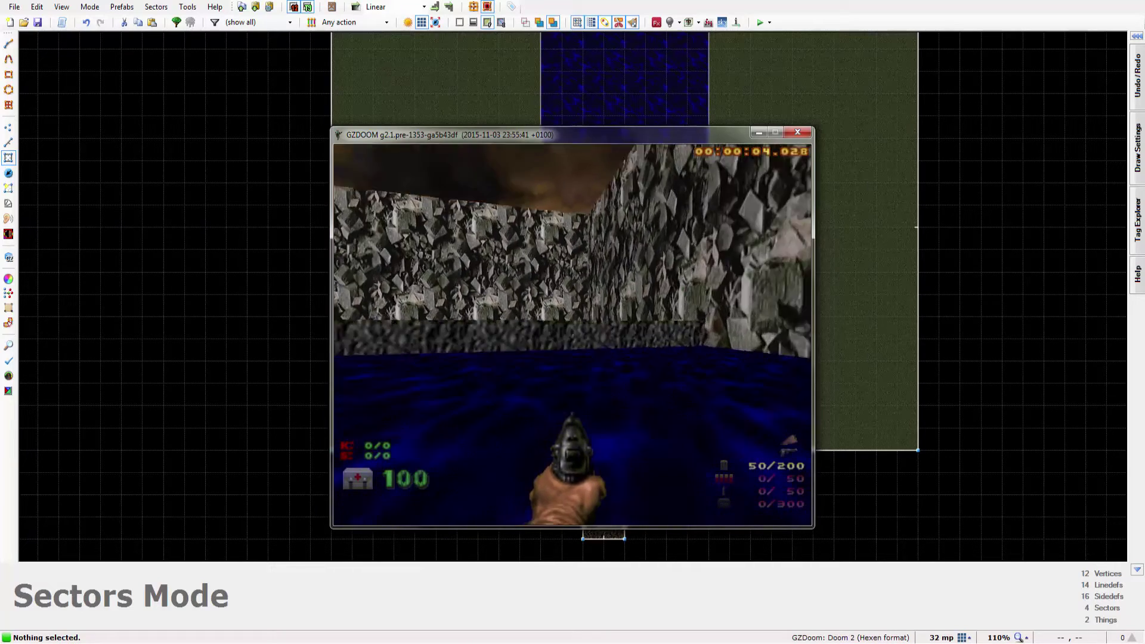
key("w")
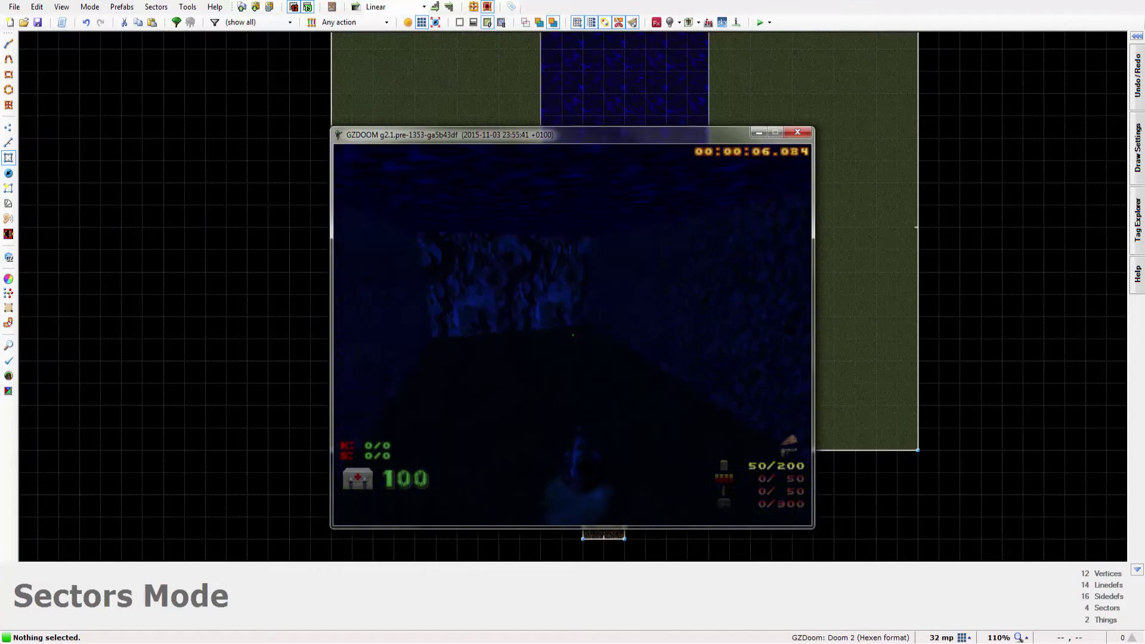
key("w")
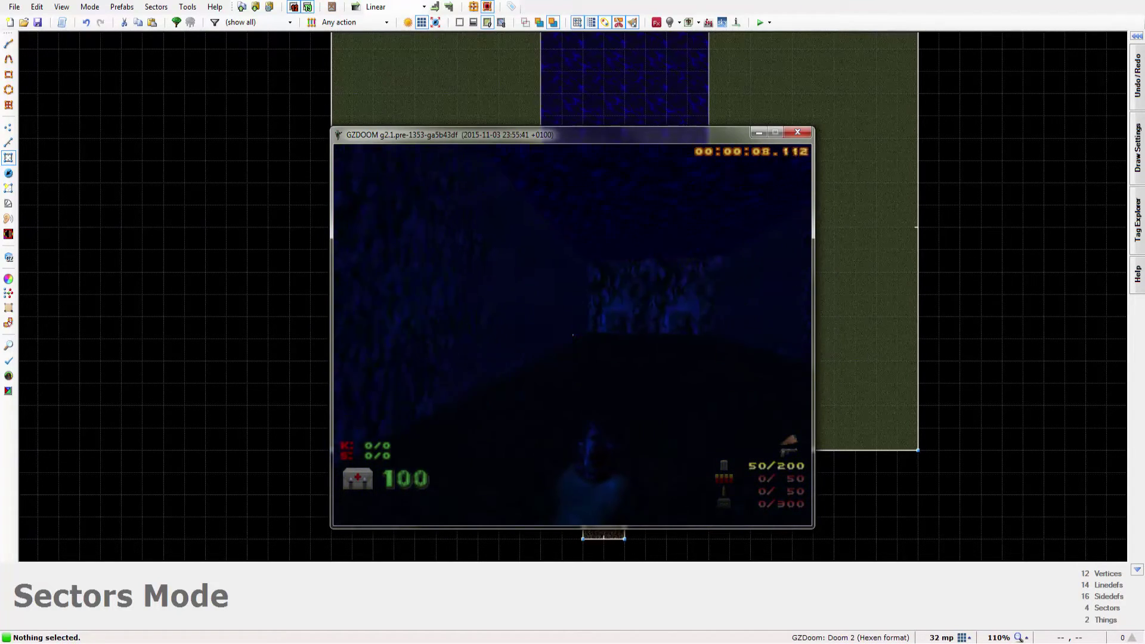
key("w")
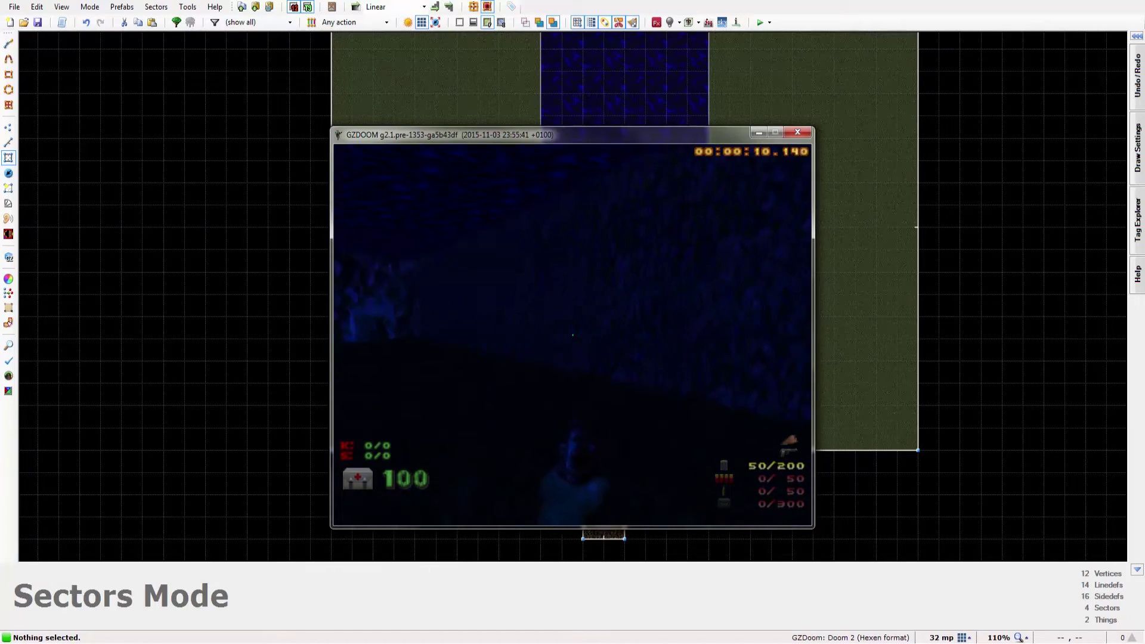
key("w")
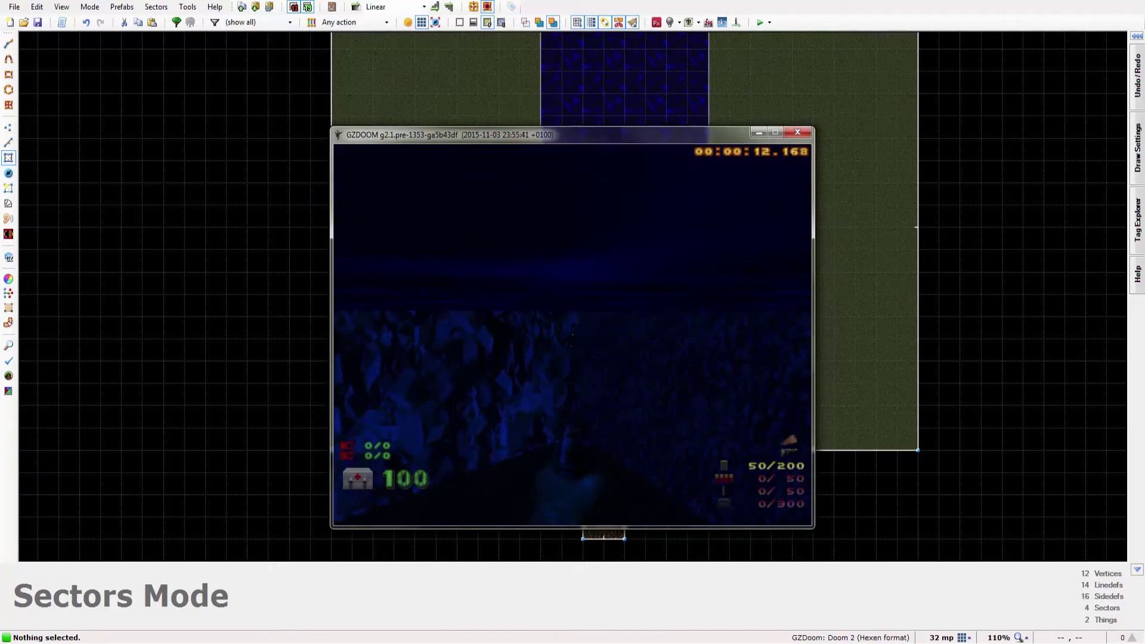
key("w")
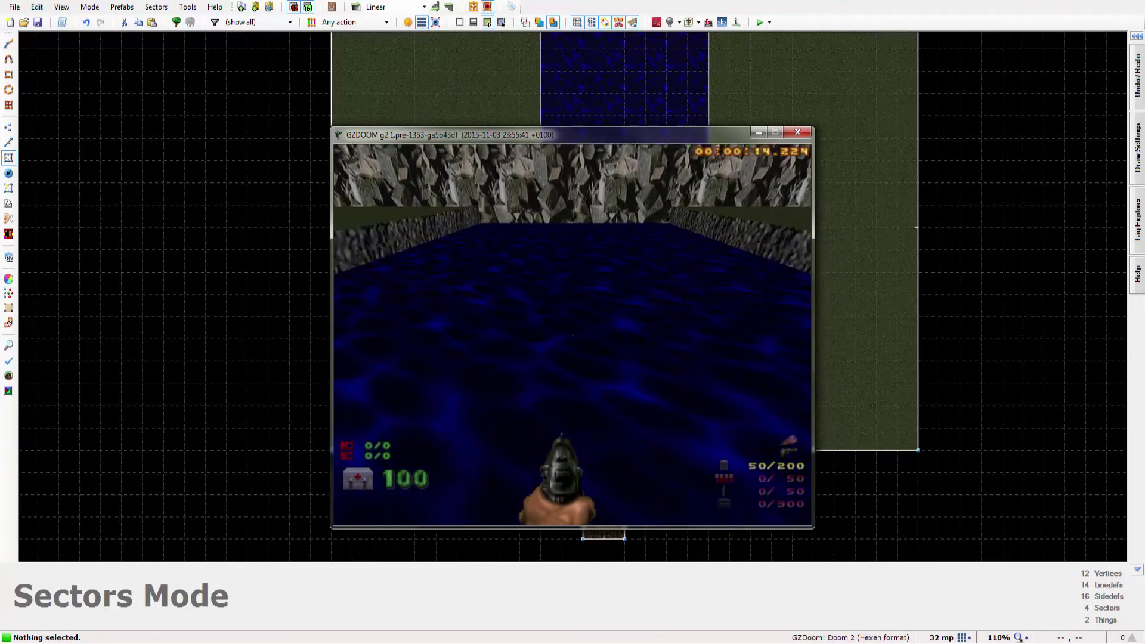
key("Up")
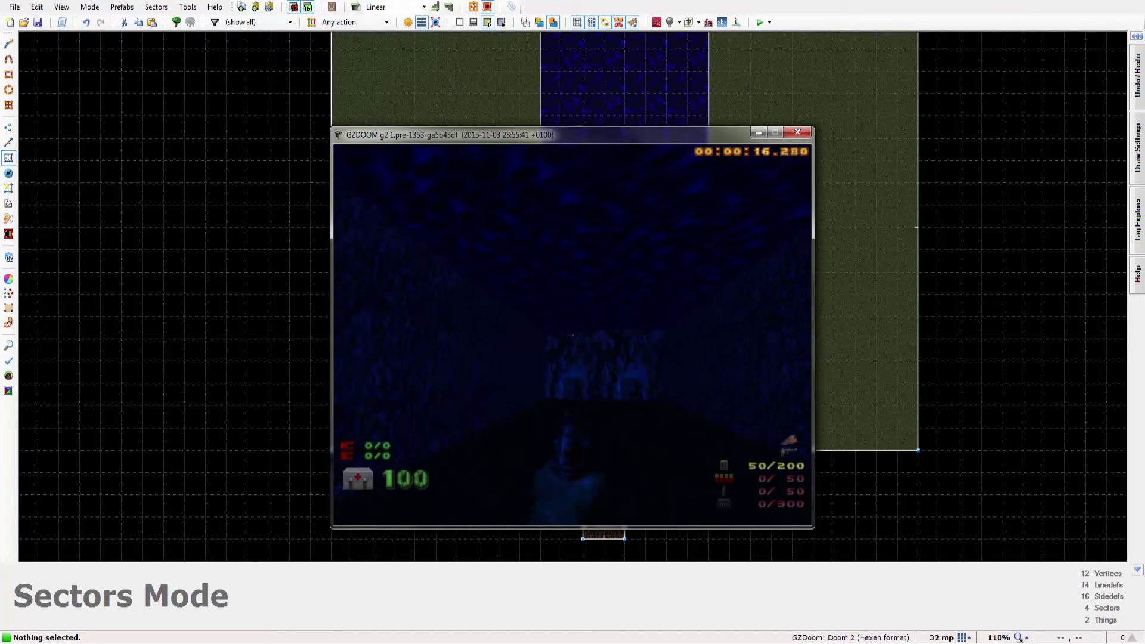
- Quit the game test and return to the map
key("Escape")
key("Return")
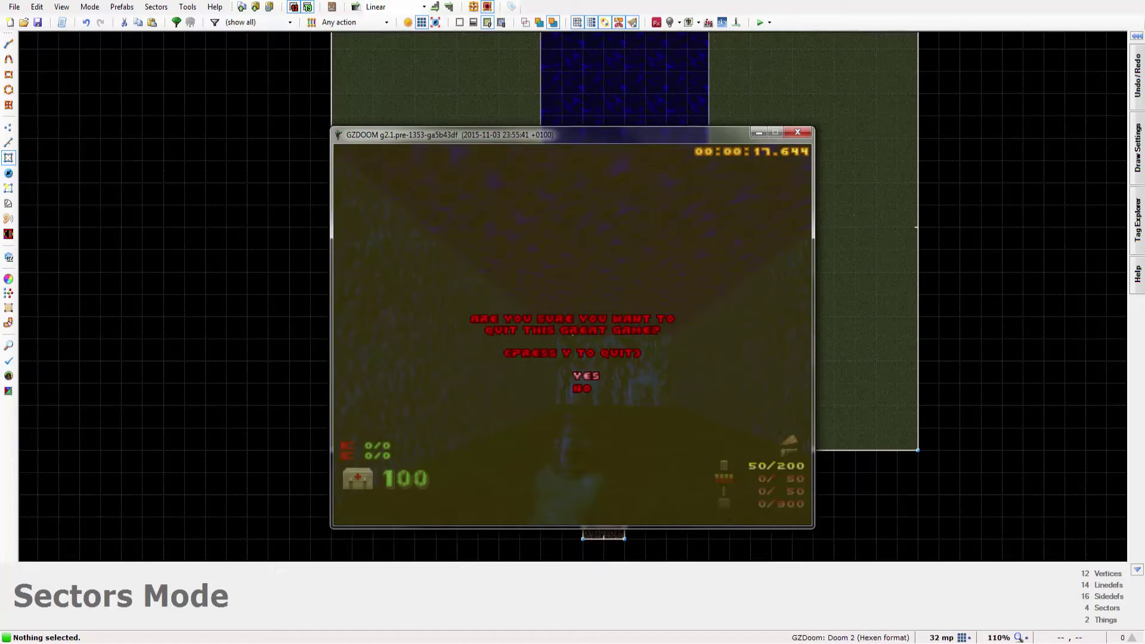
key("y")
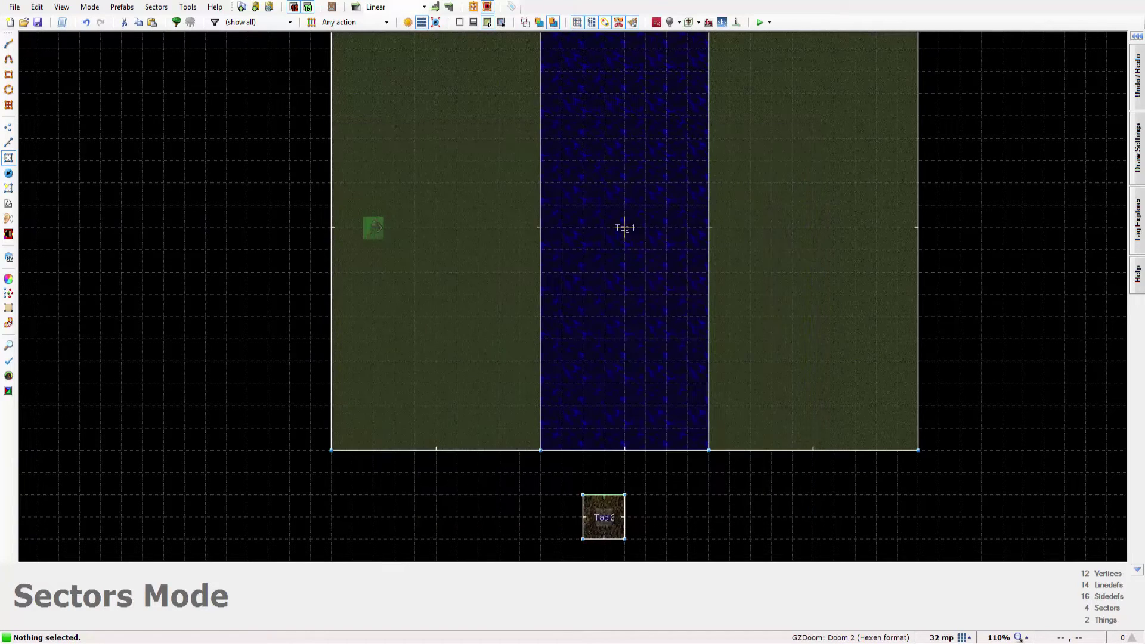
- Set the blue value of Sector_SetColor in script 1 to 125, compile the script and close the script editor
key("F10")
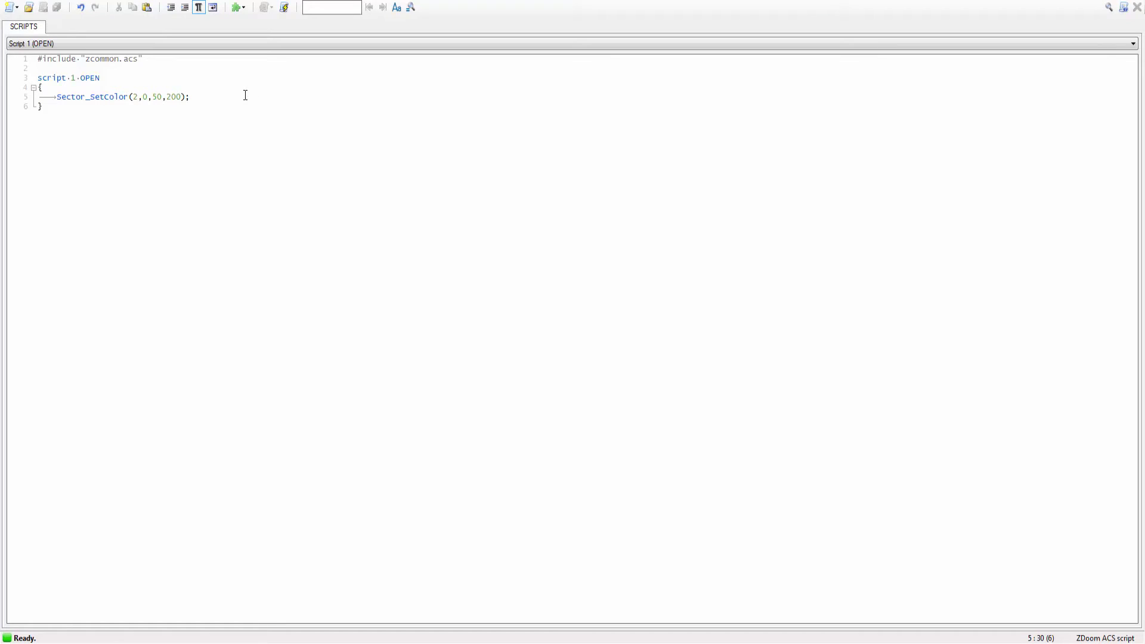
key("Left")
key("Left")
key("Left")
type("1")
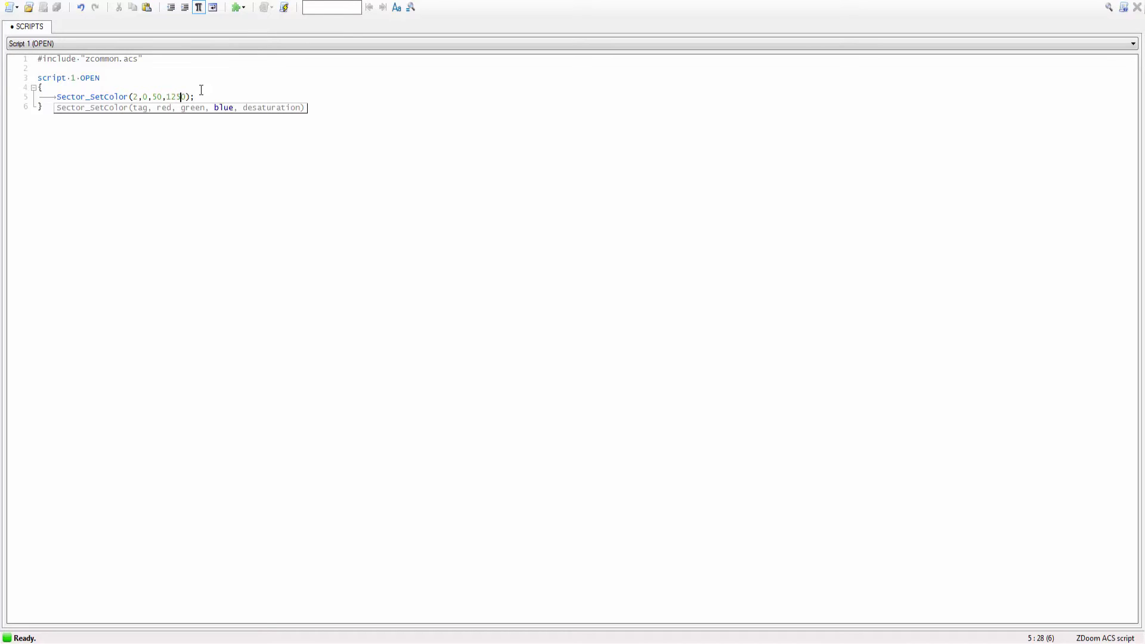
key("ctrl+s")
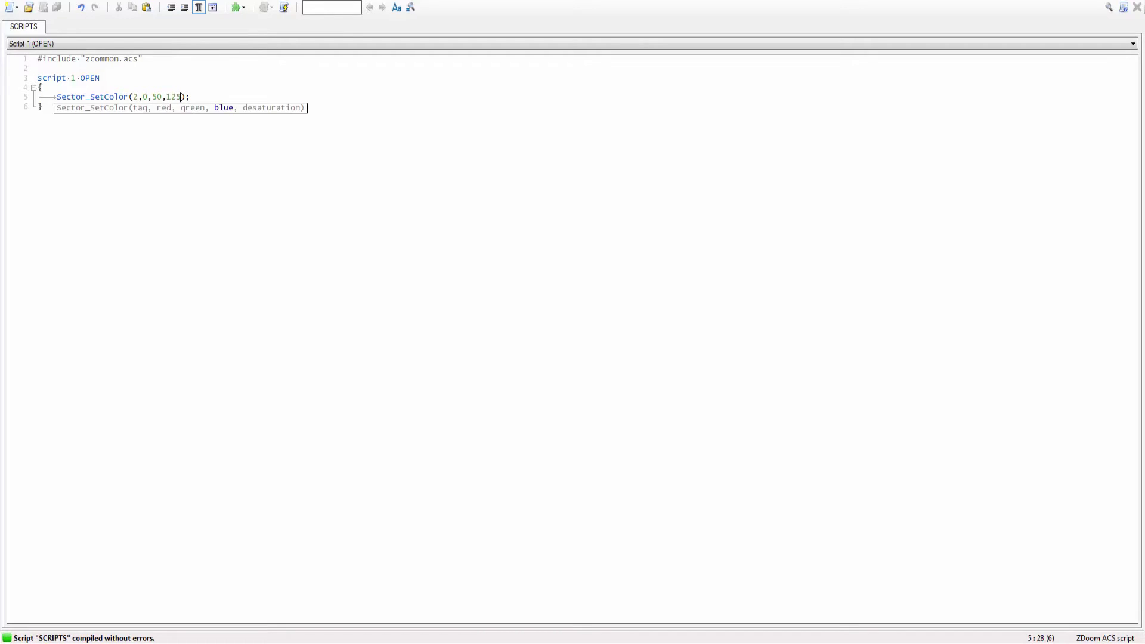
key("alt+F4")
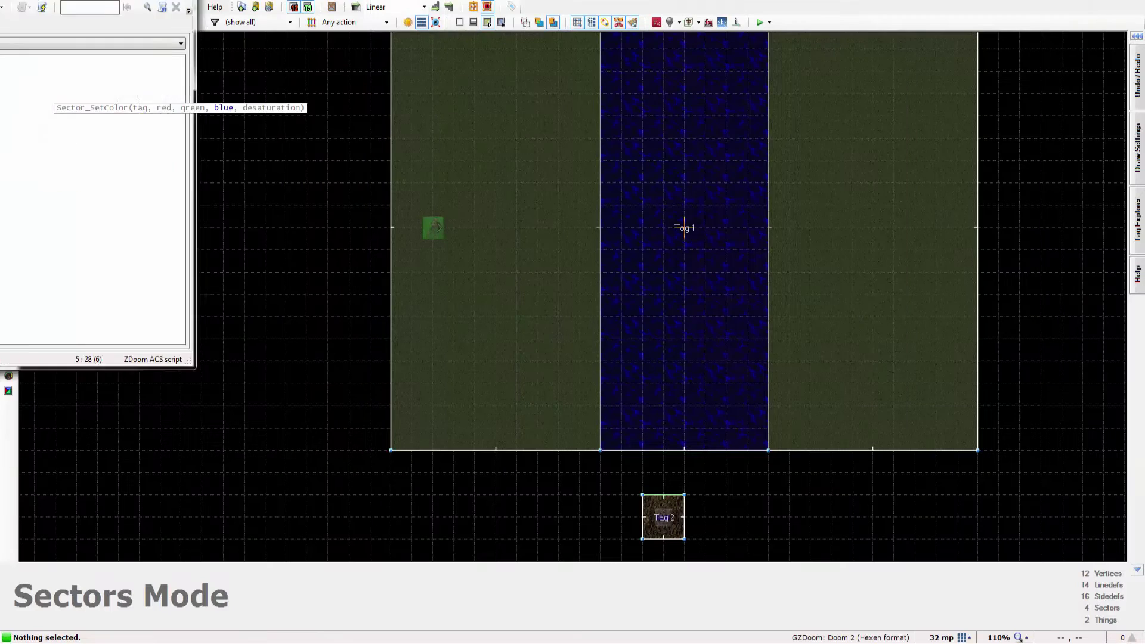
- Launch the game test and swim through the trench, firing a few shots, to check the adjusted underwater colour
key("F9")
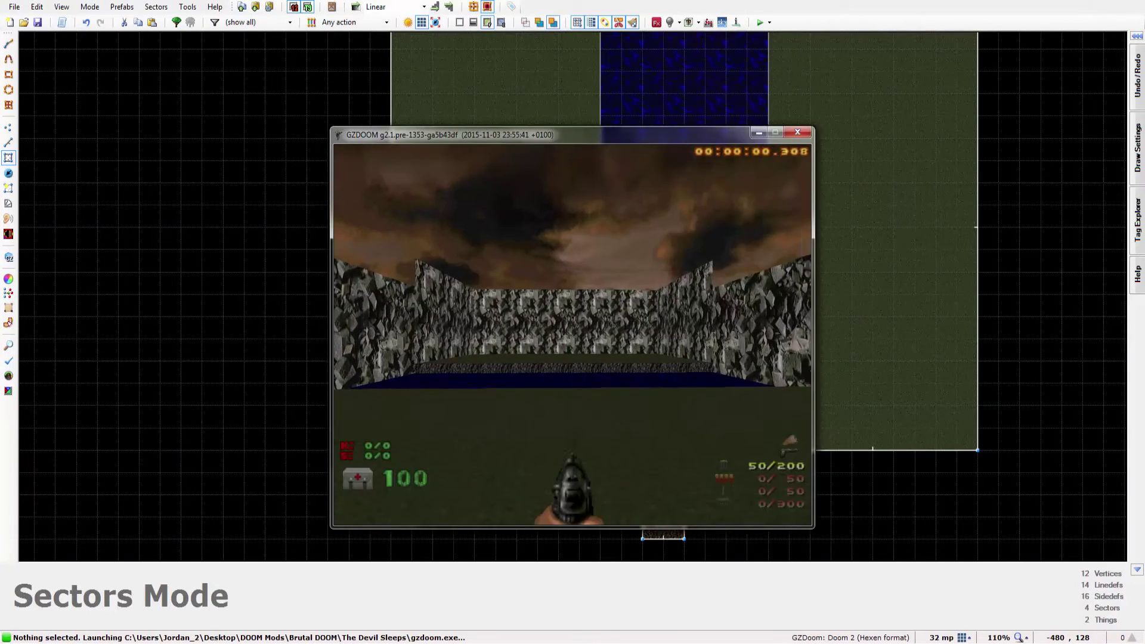
key("w")
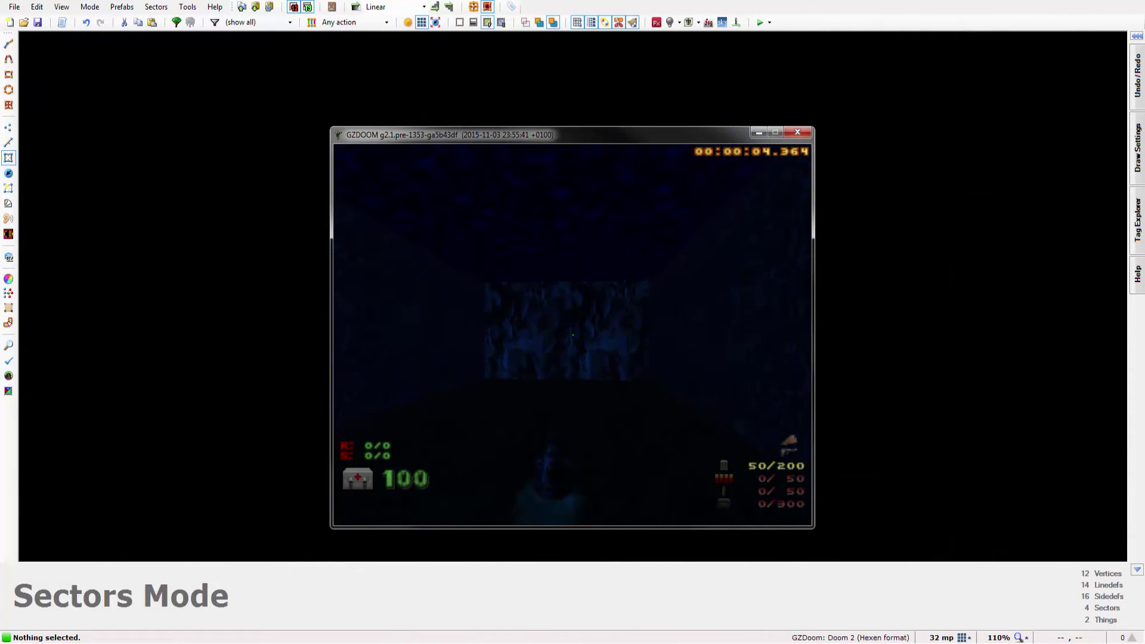
key("w")
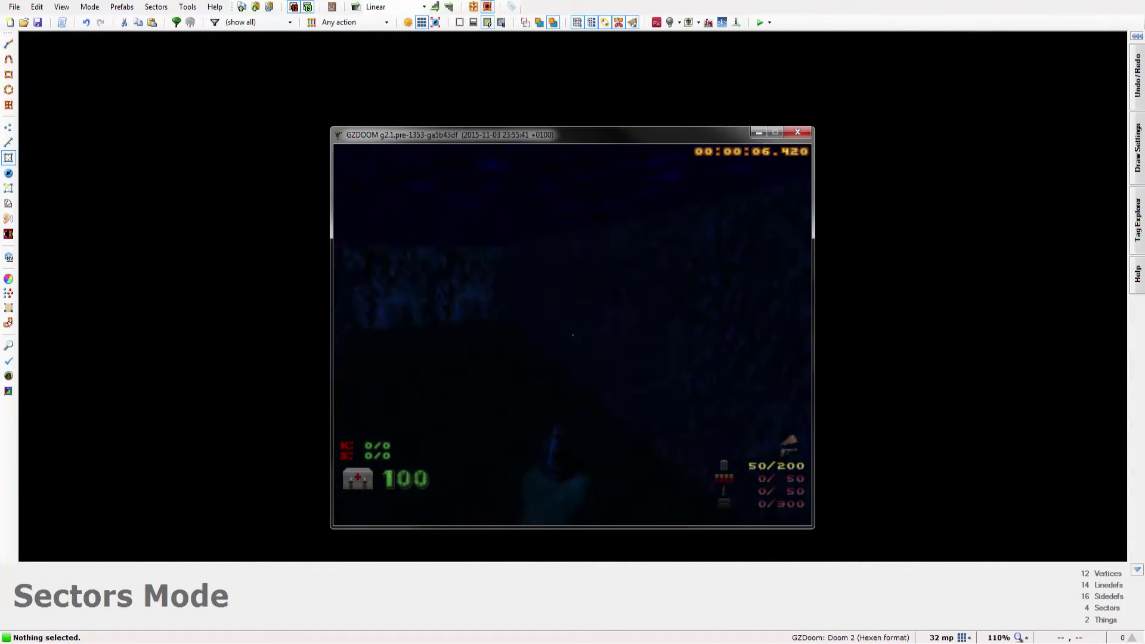
key("w")
key("space")
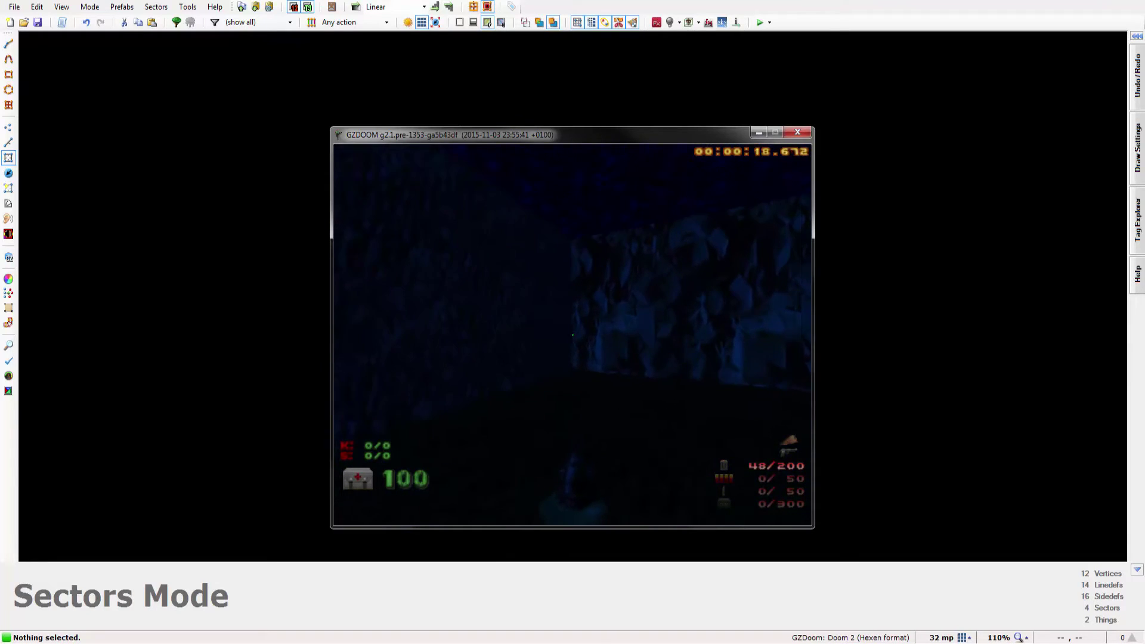
left_click(573, 335)
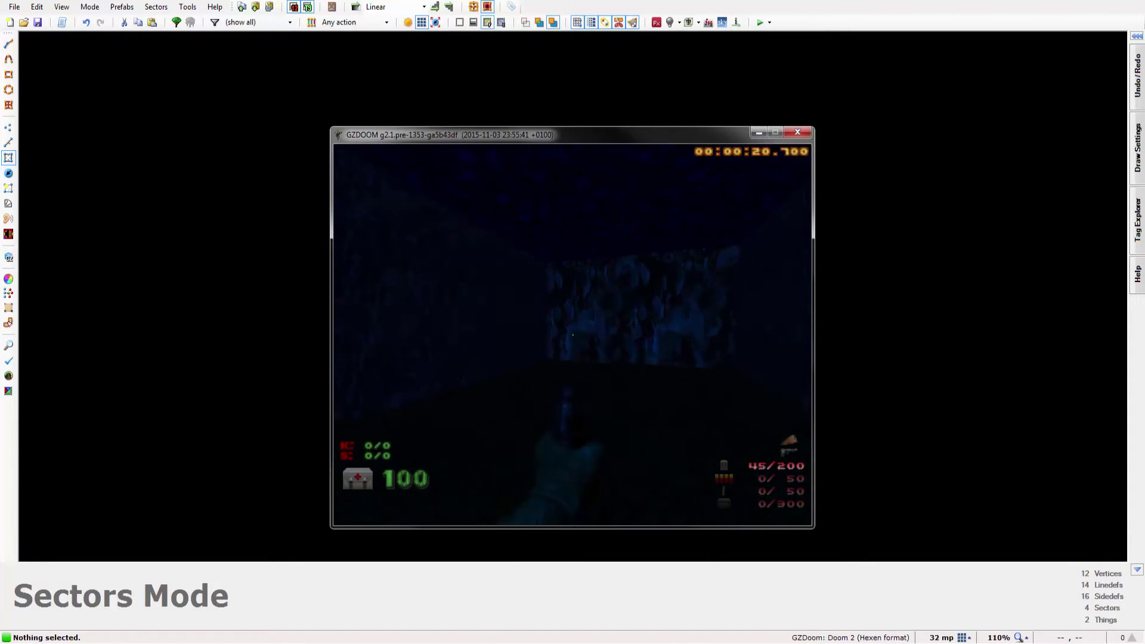
key("w")
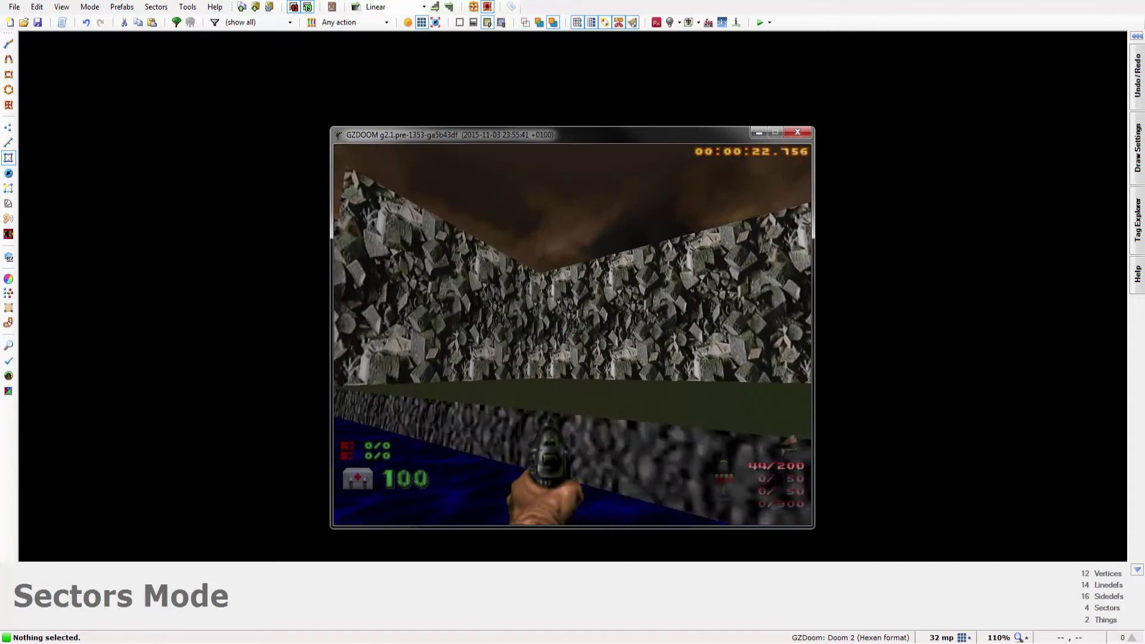
- Dive in and out of the trench again to compare the colours above and below the water, and quit the game test
key("Right")
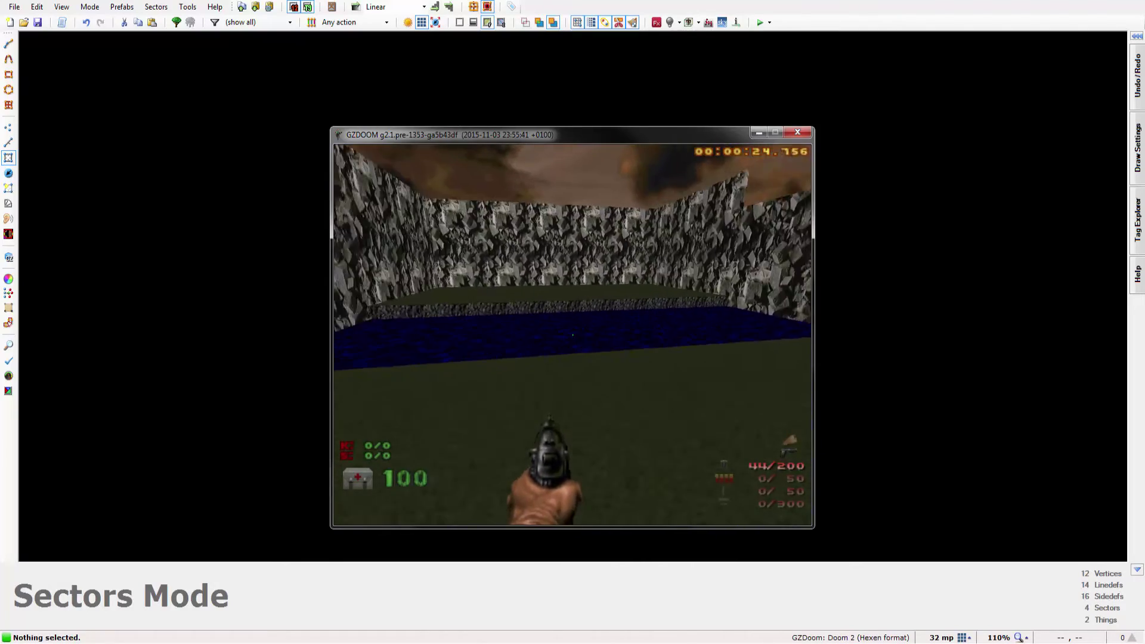
key("w")
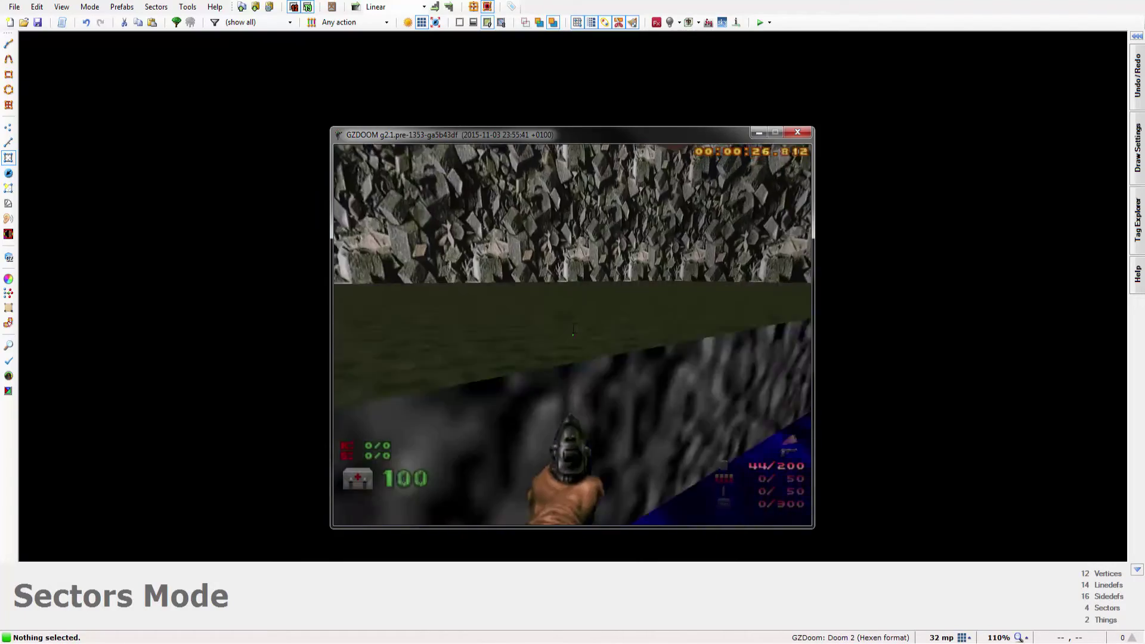
key("w")
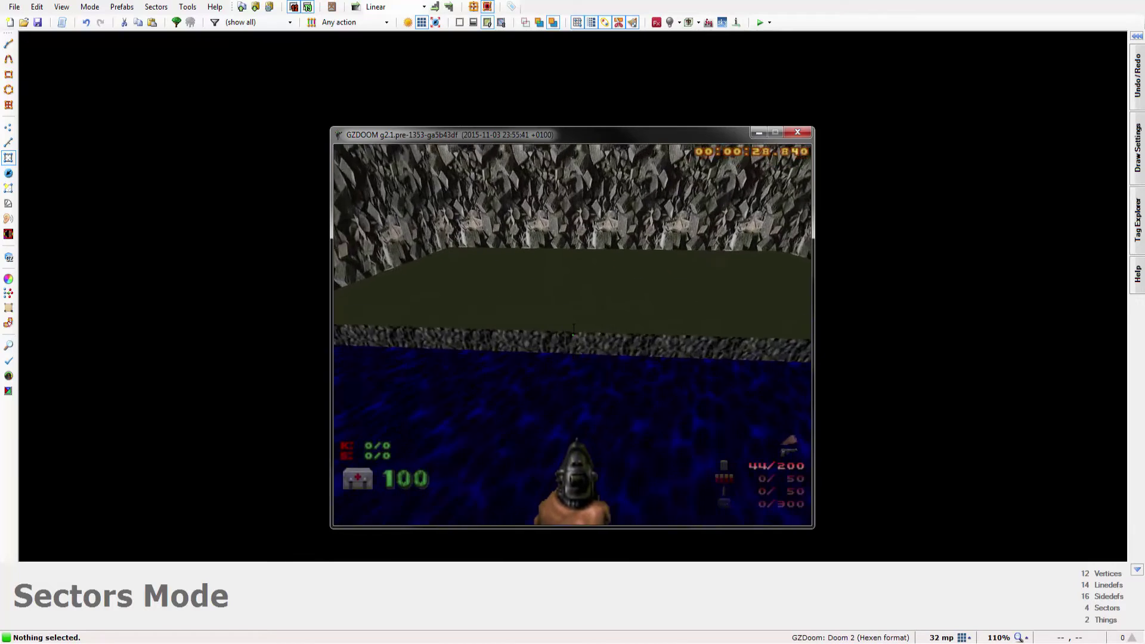
key("Up")
key("Right")
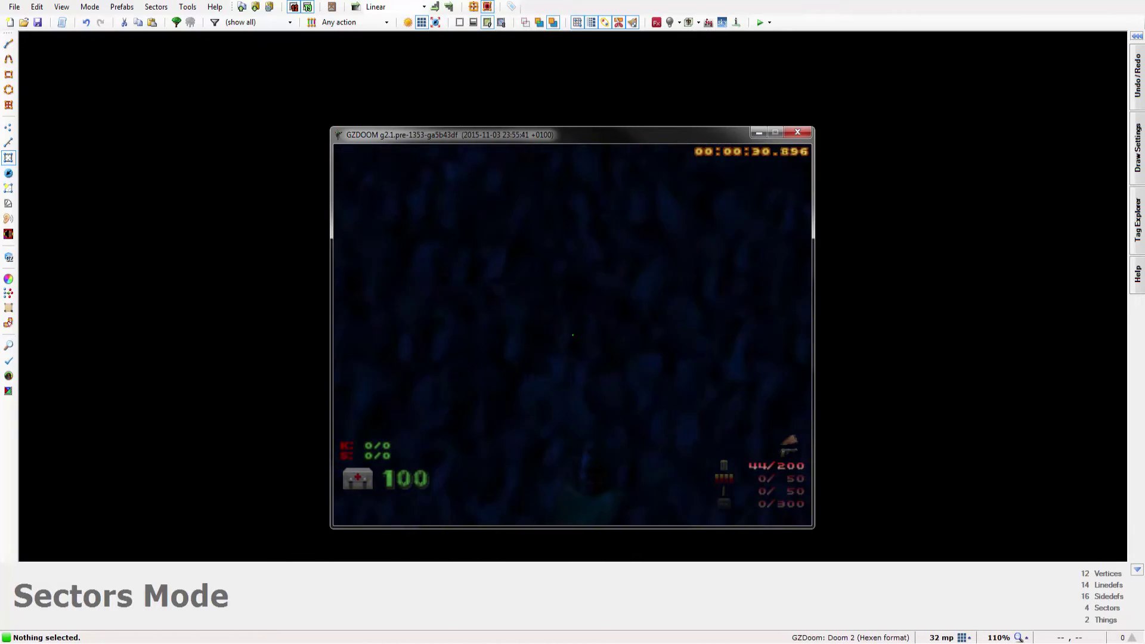
key("w")
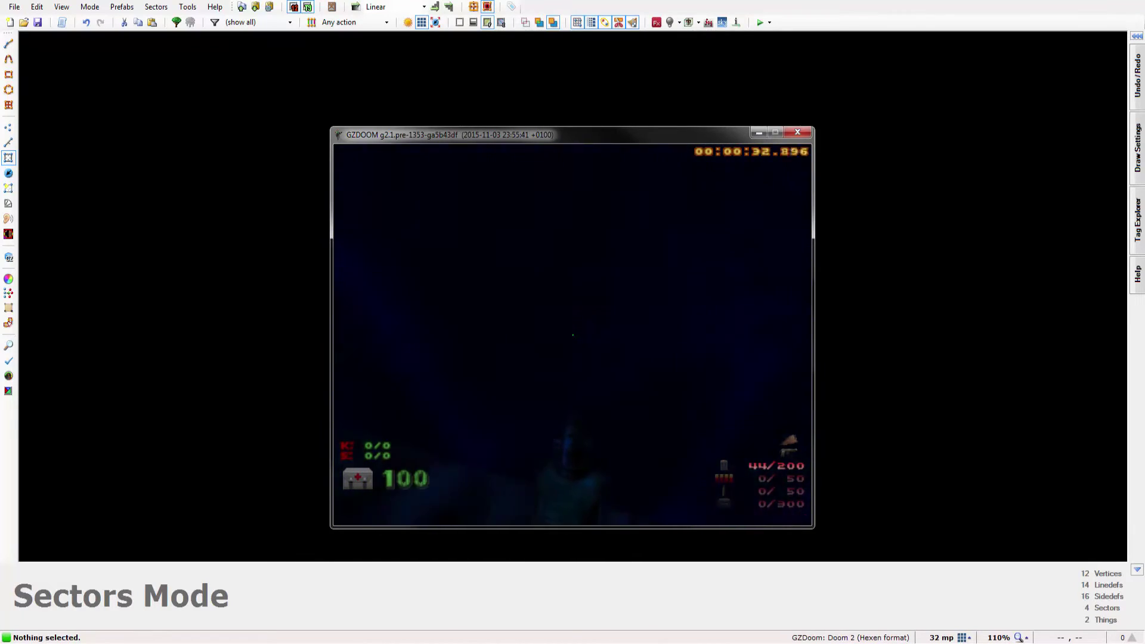
key("w")
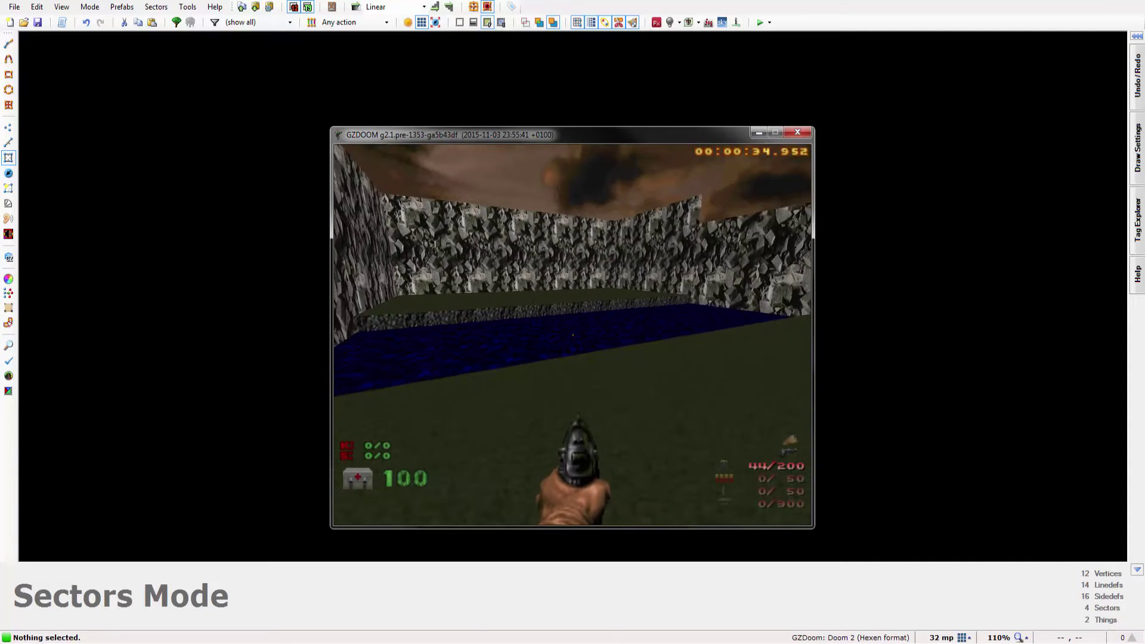
key("Escape")
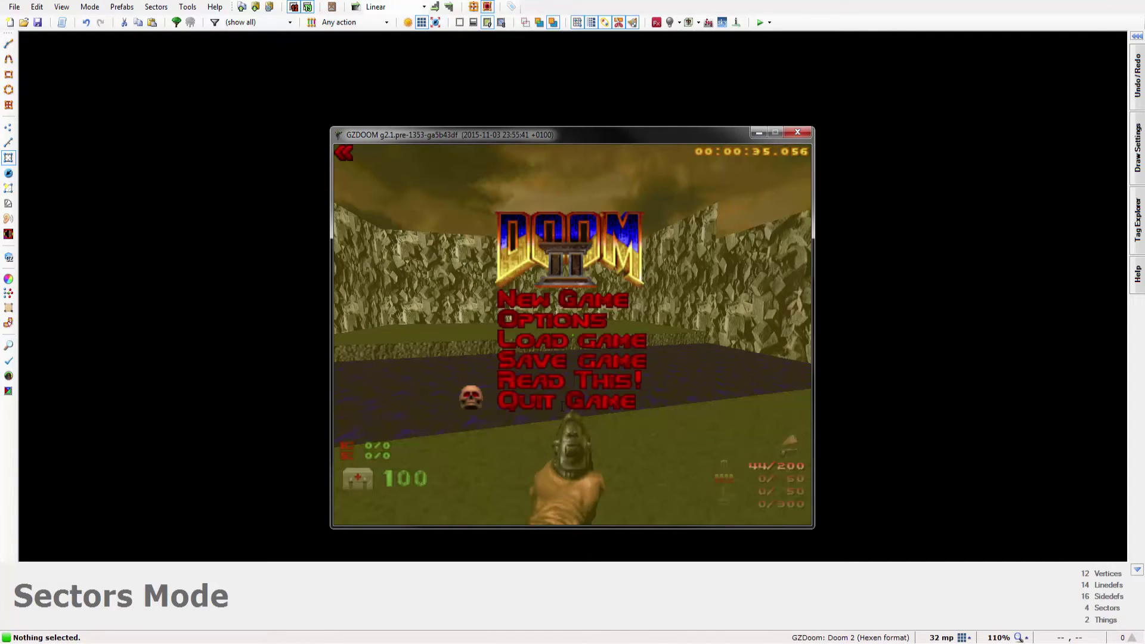
key("Return")
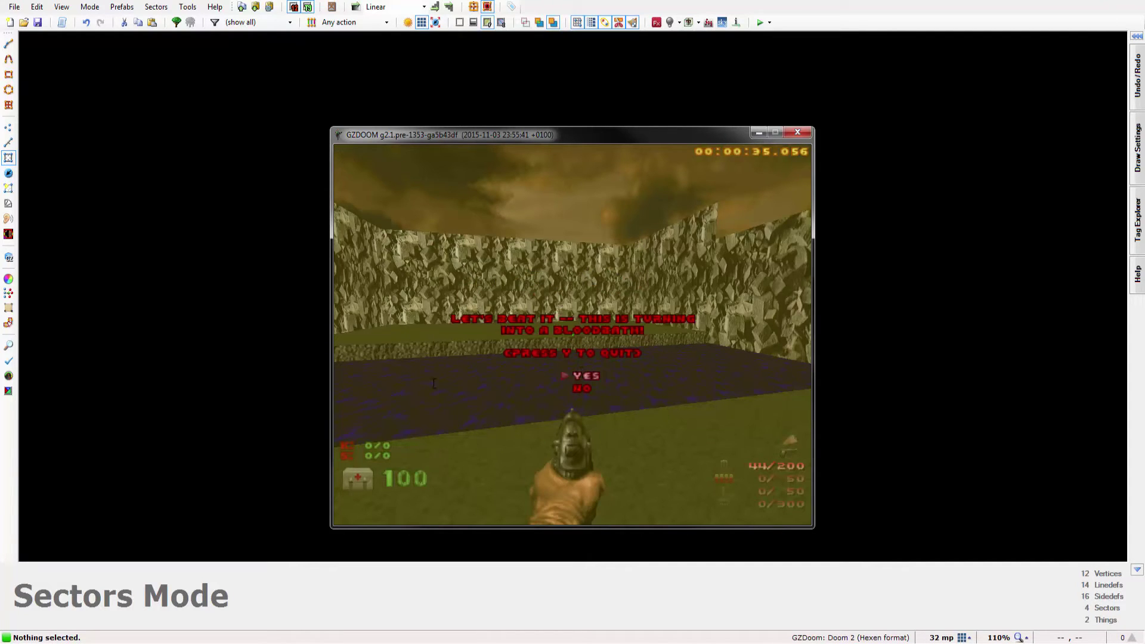
key("y")
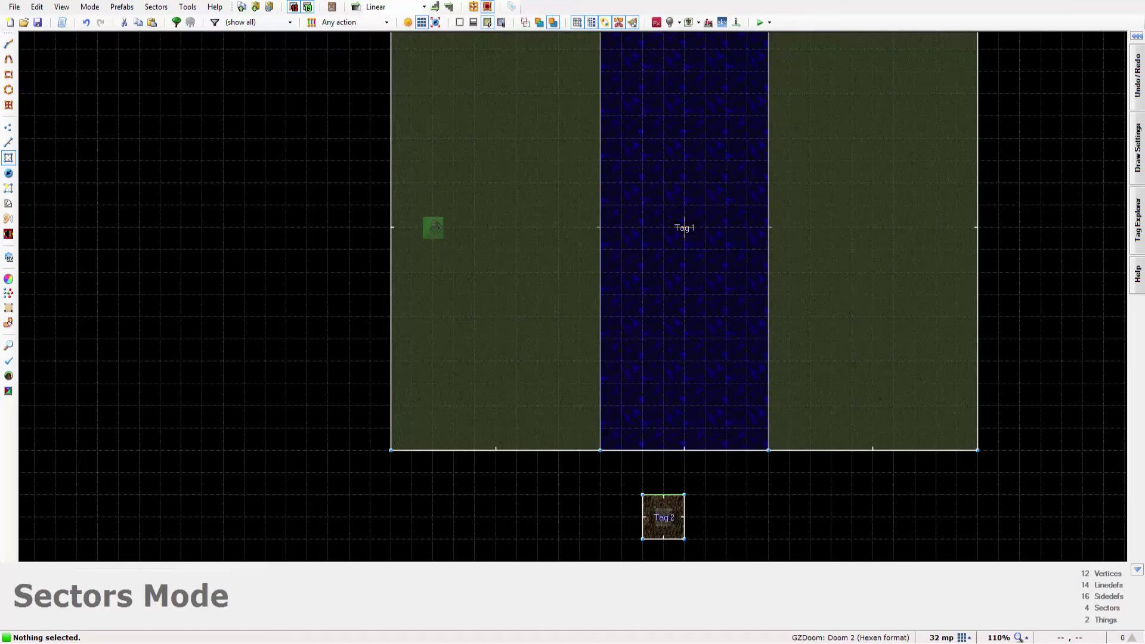
- Change the tag in the script's Sector_SetColor line to 1 and launch the game test
key("F10")
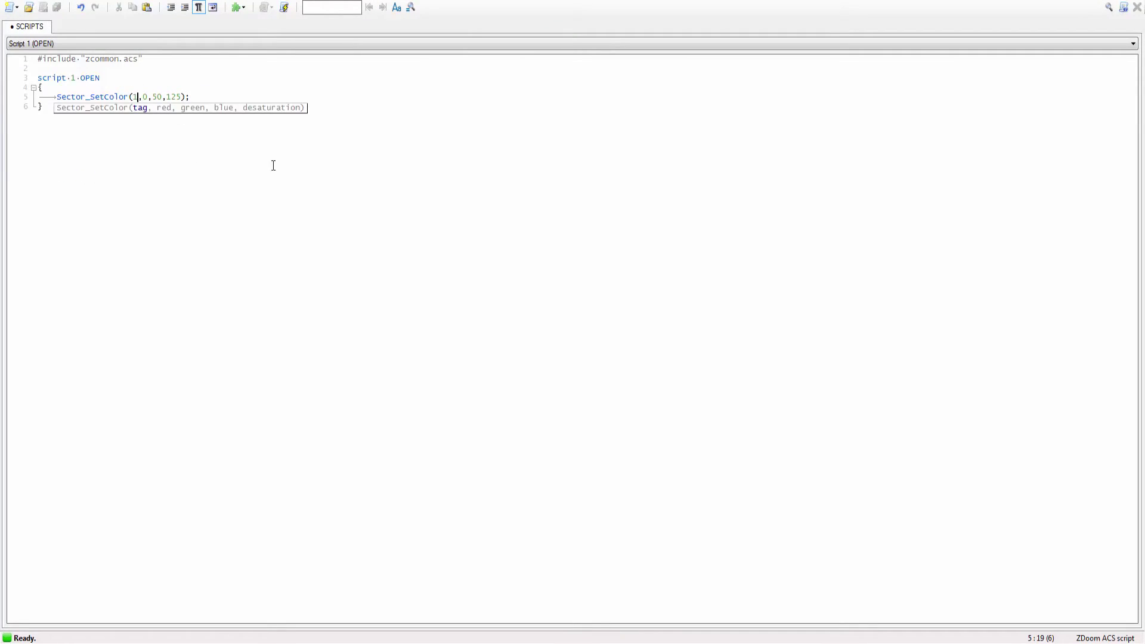
key("alt+F4")
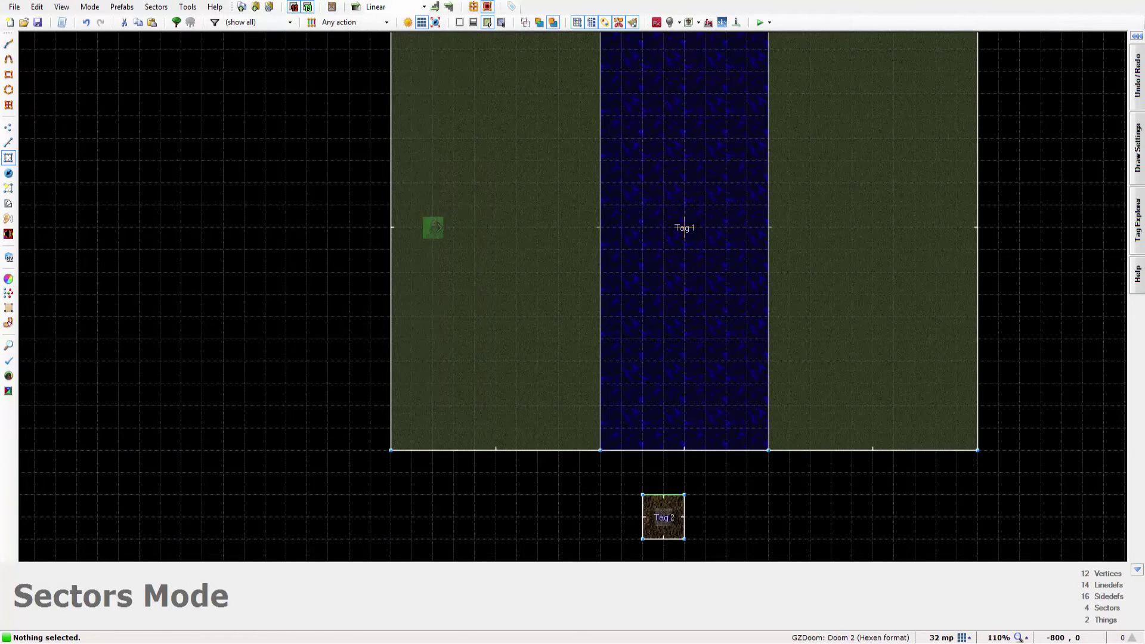
key("F9")
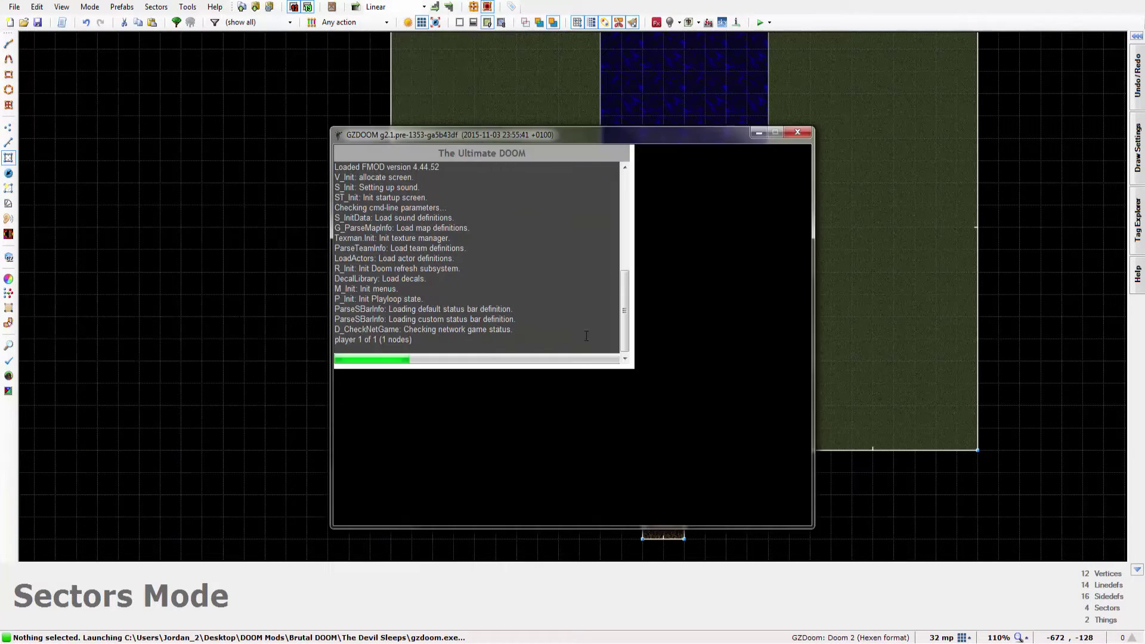
- Move around, under and out of the trench water to examine which areas take the blue colour with tag 1
key("w")
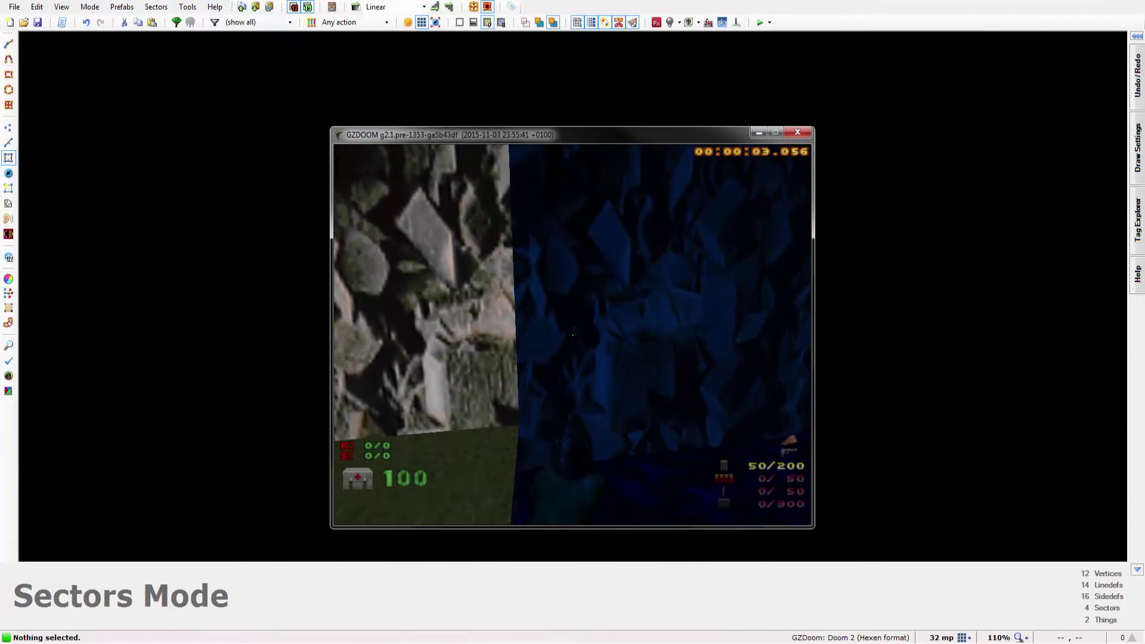
key("Left")
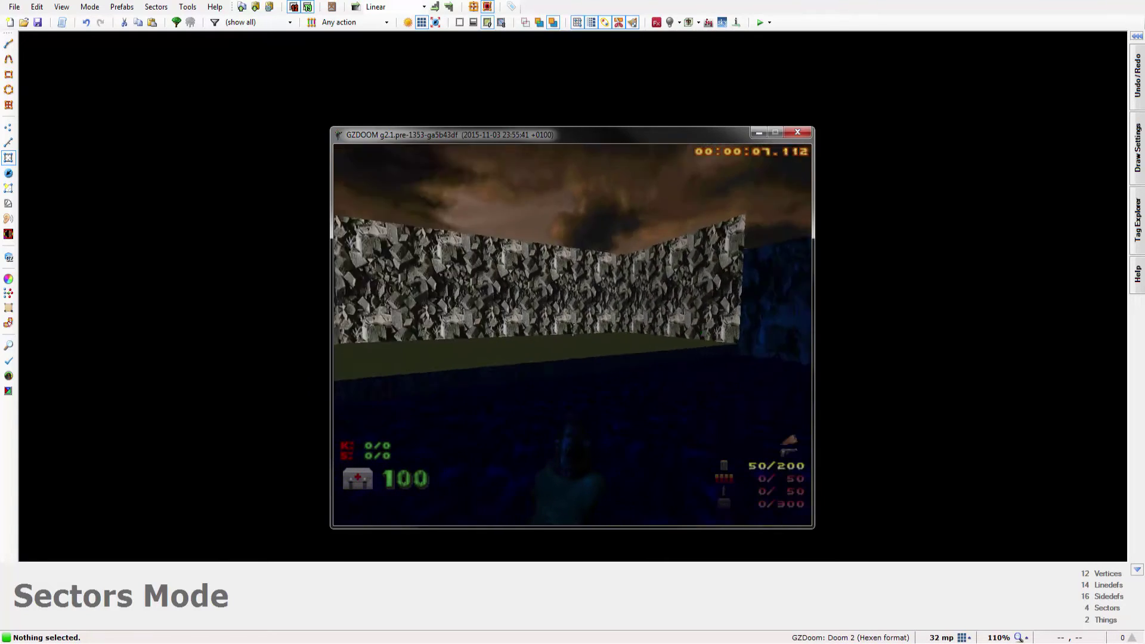
left_click(573, 334)
left_click(573, 335)
key("w")
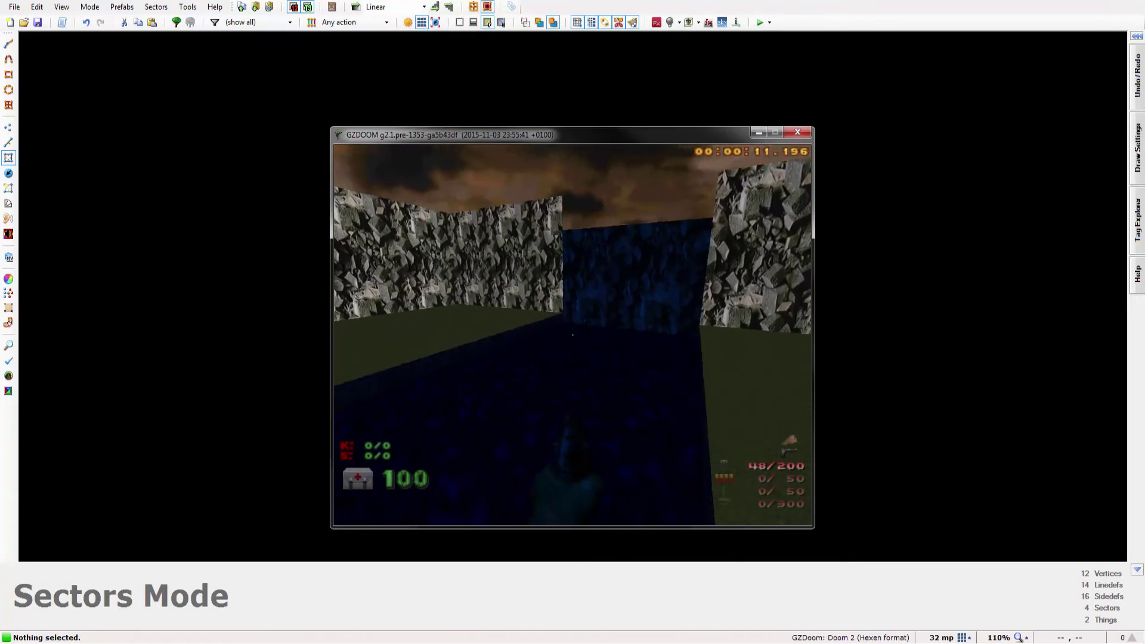
key("Right")
key("w")
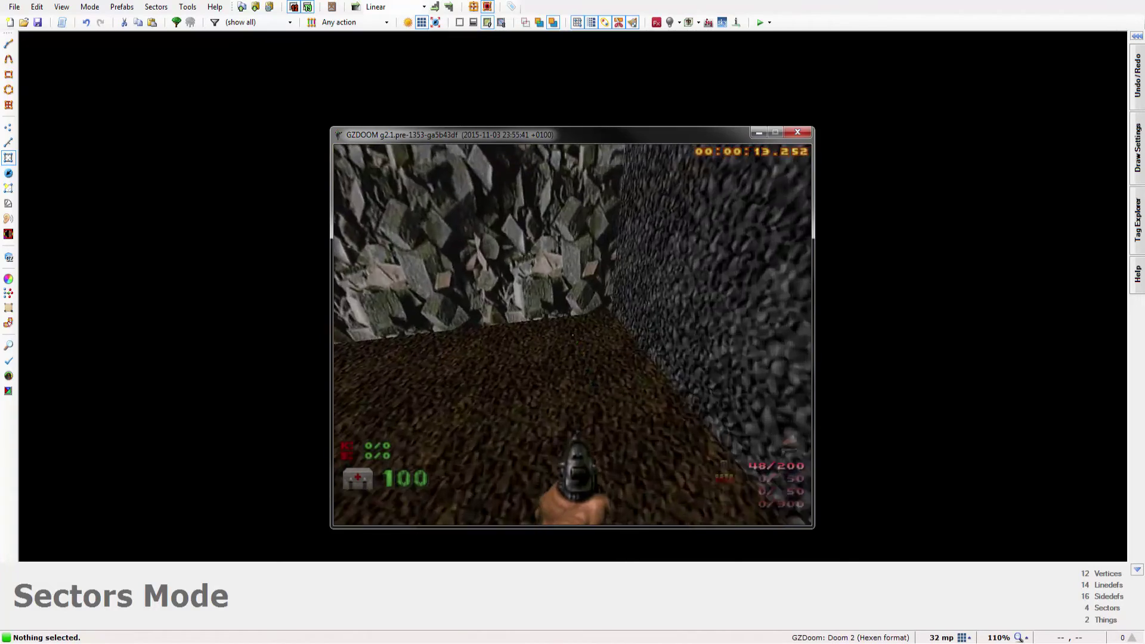
key("w")
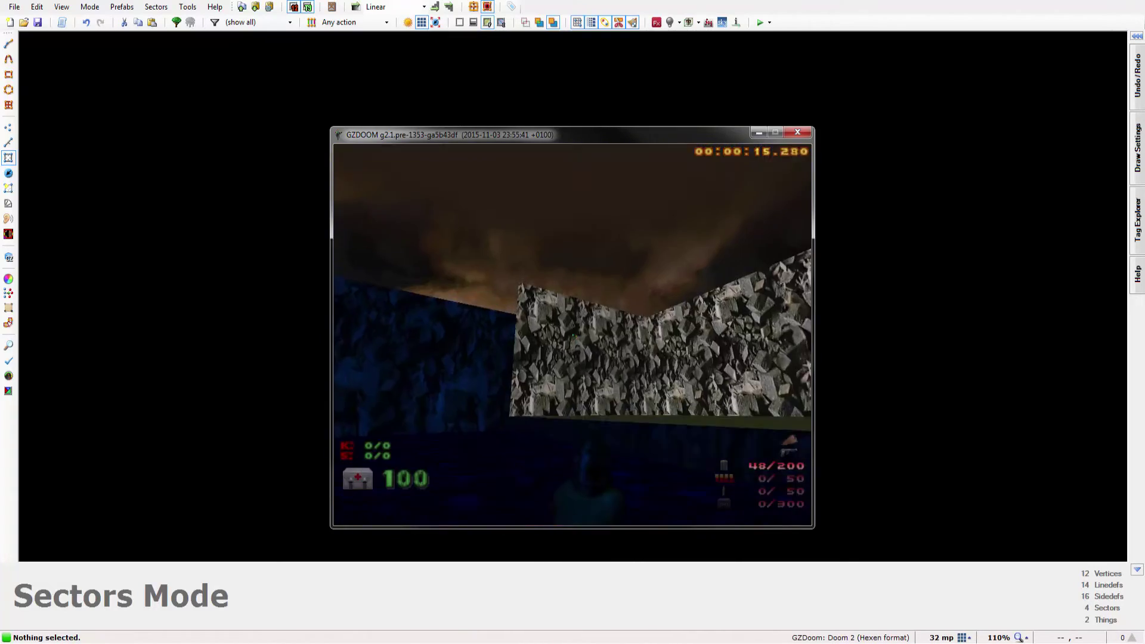
key("w")
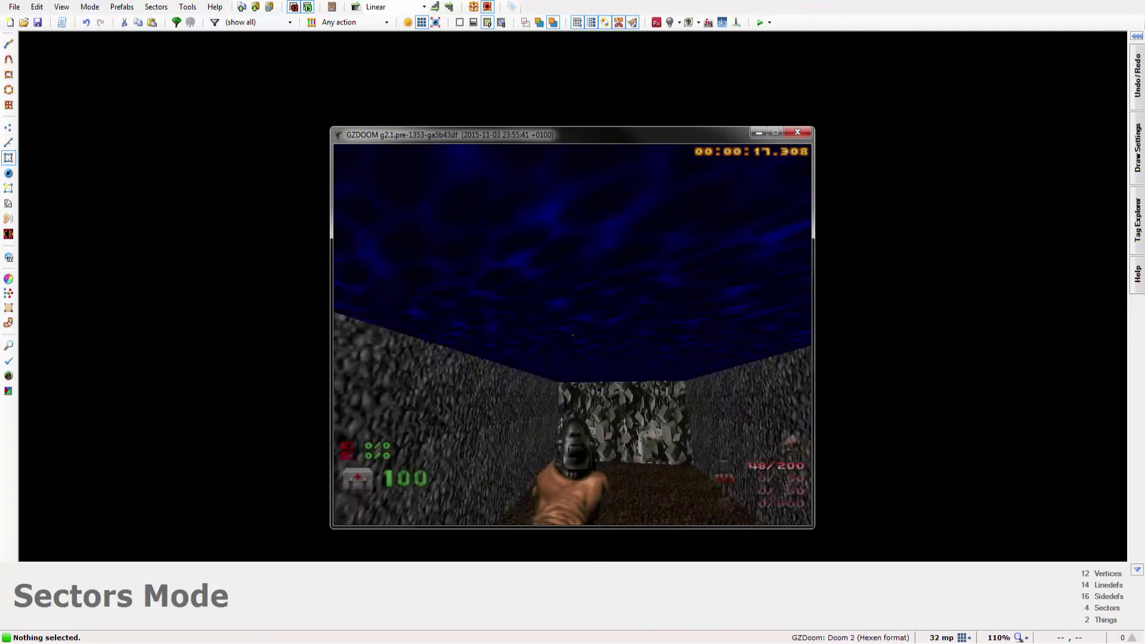
key("w")
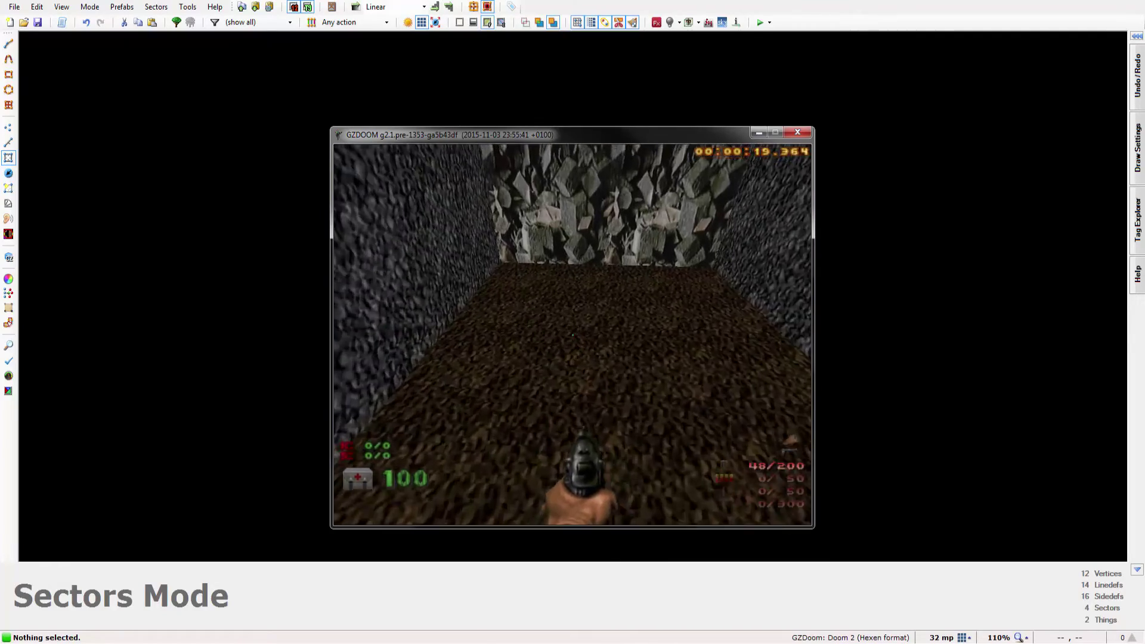
key("w")
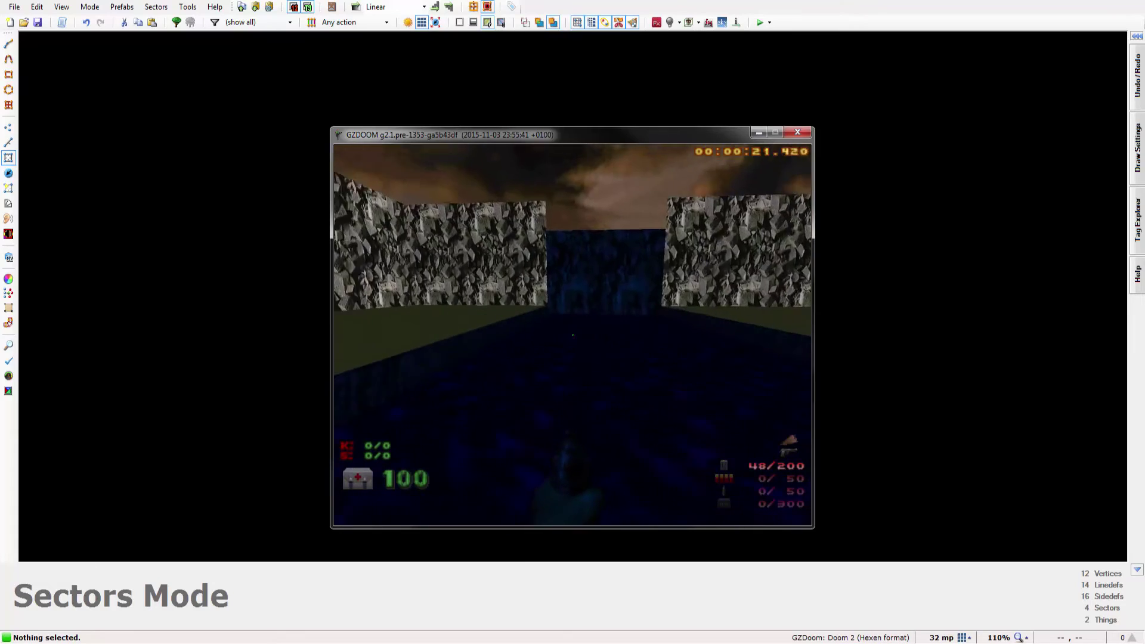
key("Right")
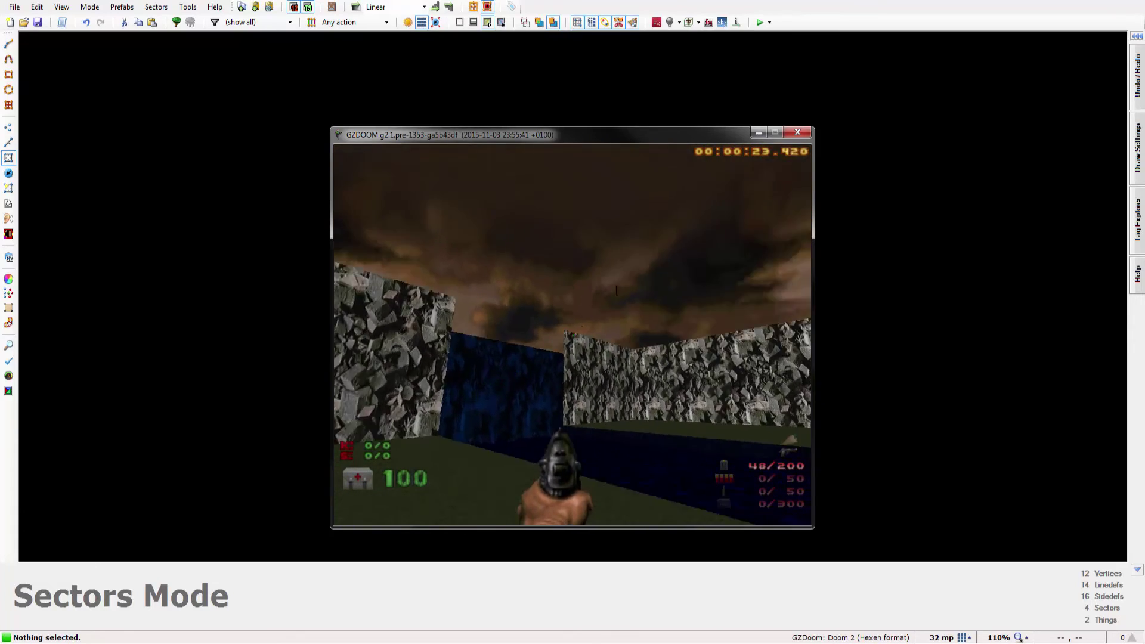
key("w")
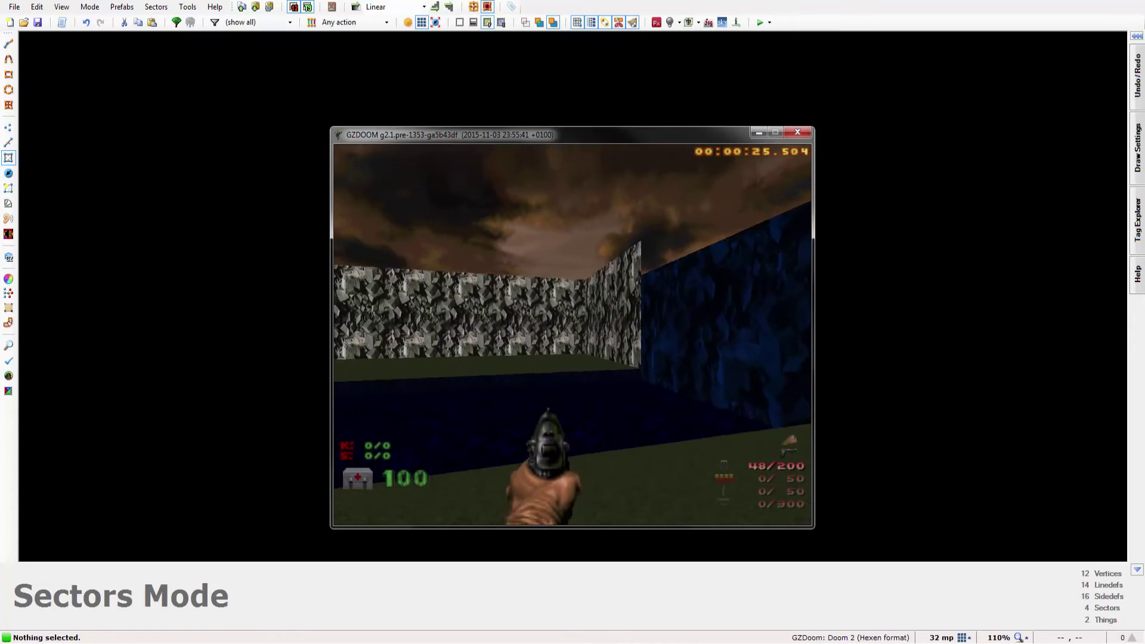
key("Right")
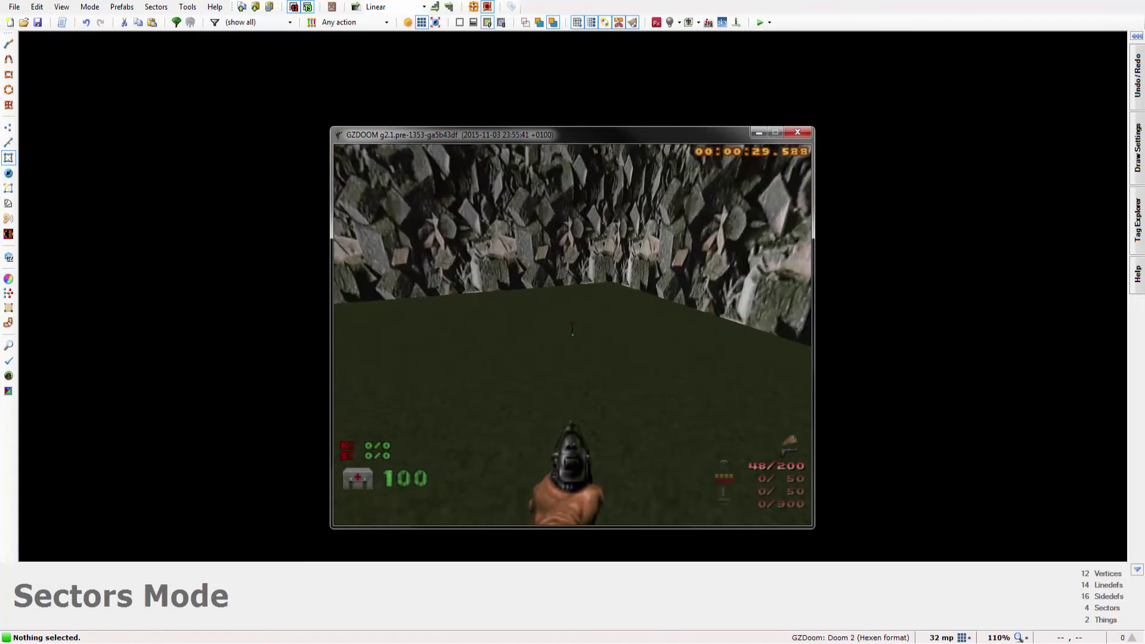
- Walk across the ground and through the trench again to compare the colouring above and below the water, and quit the game test
key("w")
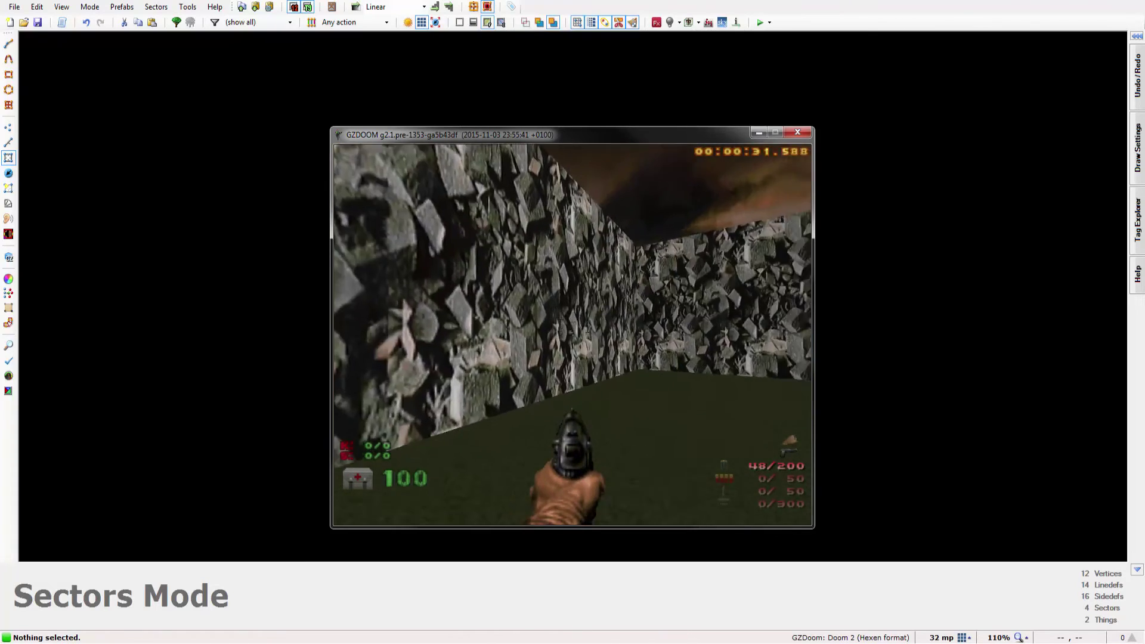
key("w")
key("w")
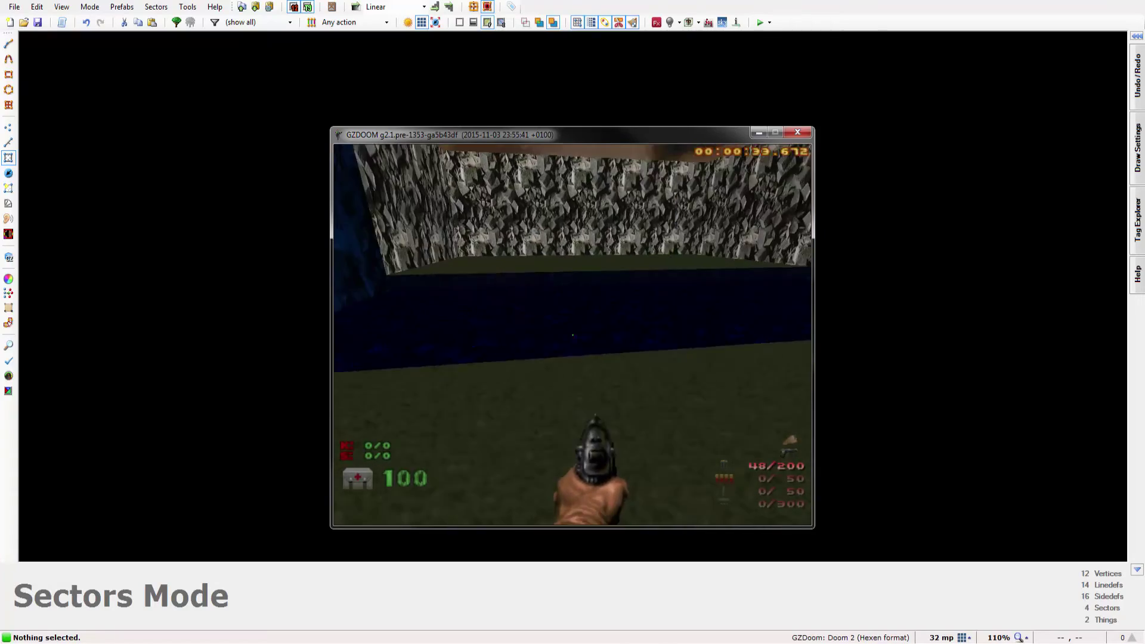
key("w")
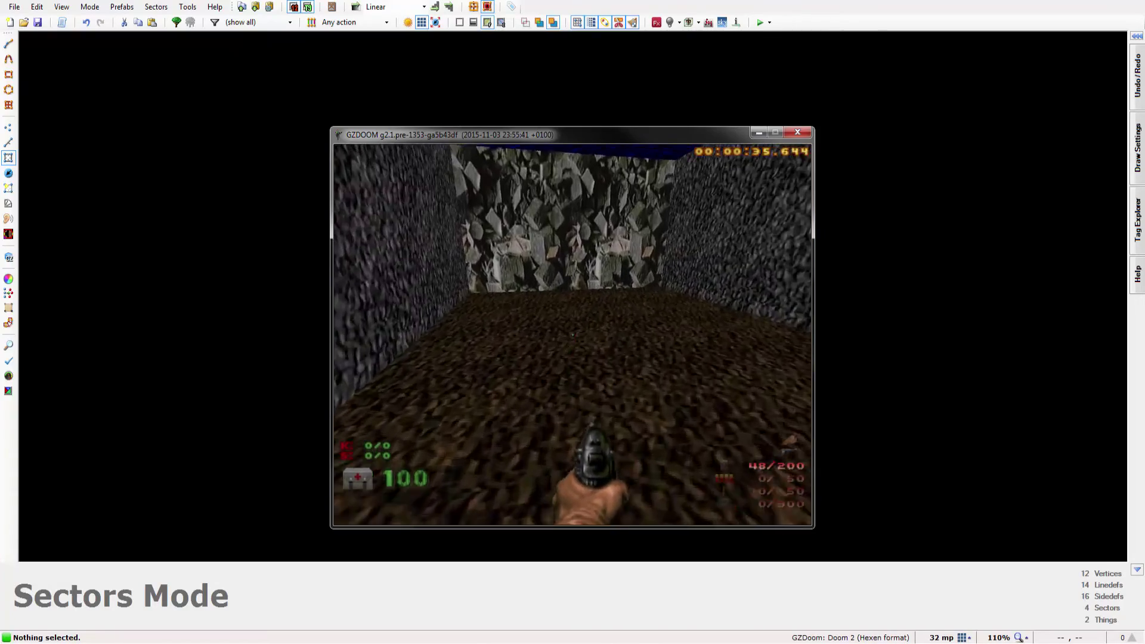
key("w")
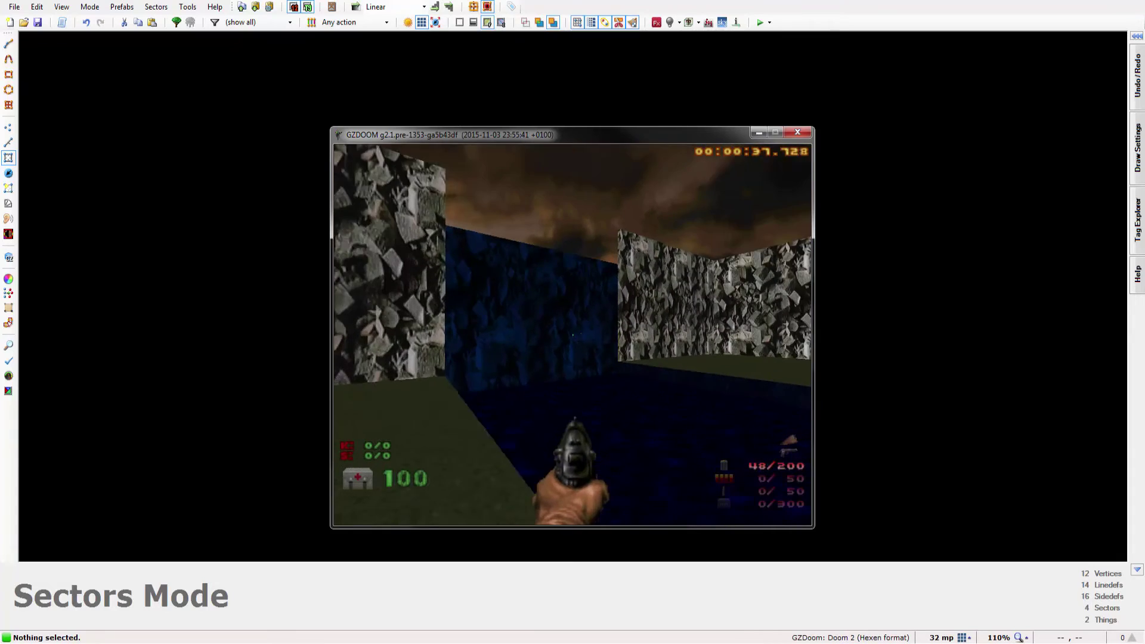
key("s")
key("w")
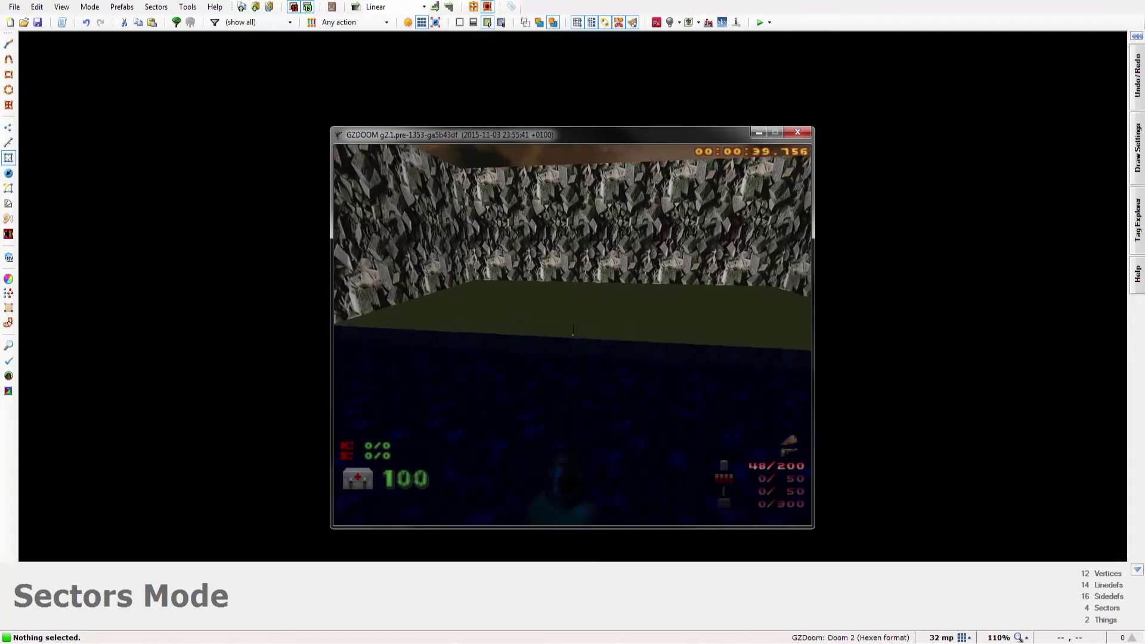
key("Escape")
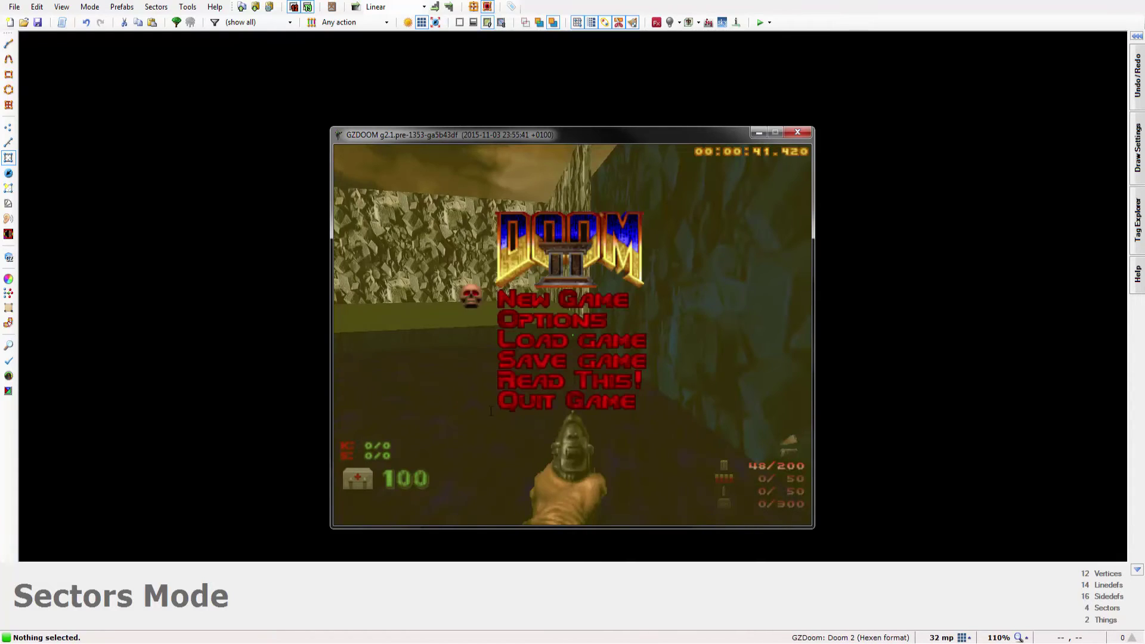
key("Return")
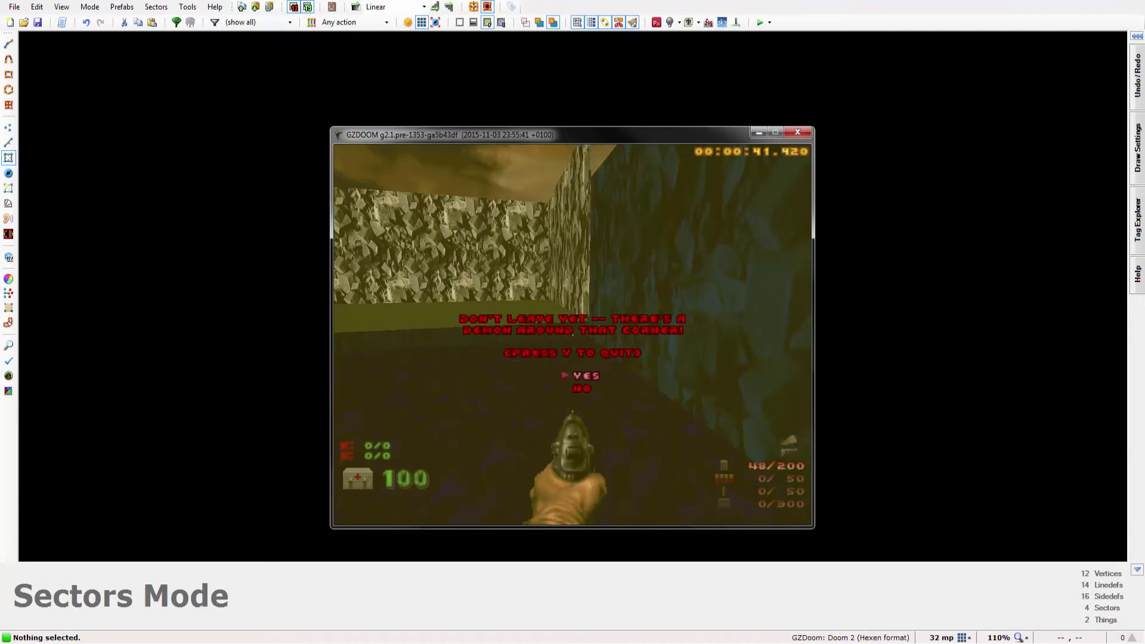
key("y")
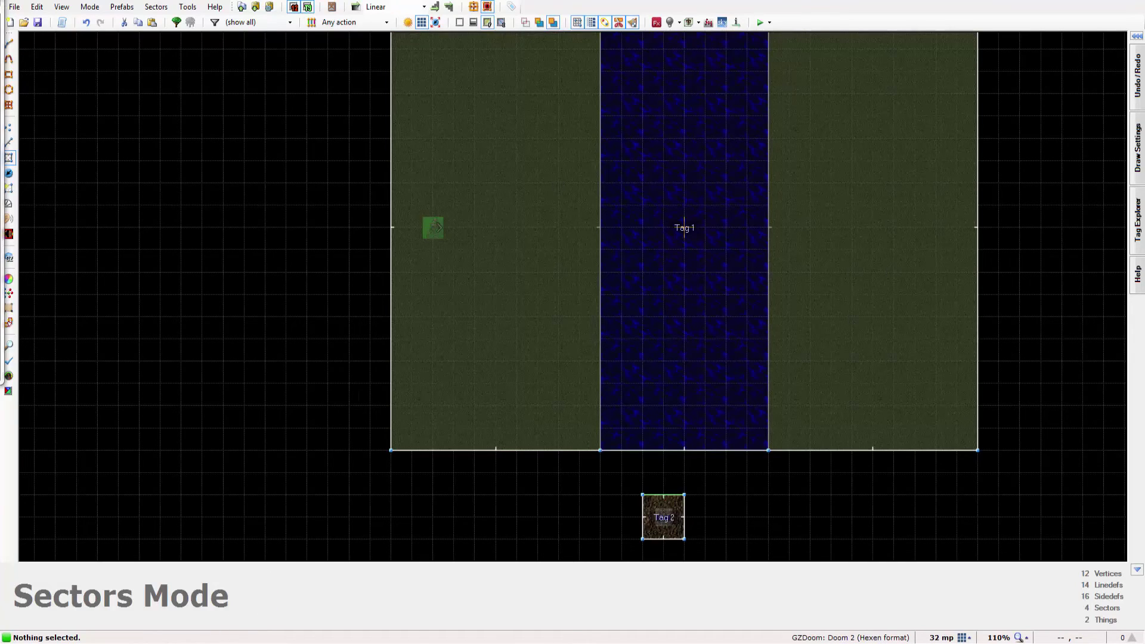
- Set the tag in the script's Sector_SetColor line back to 2 and launch the game test
left_click_drag(0, 1, 344, 0)
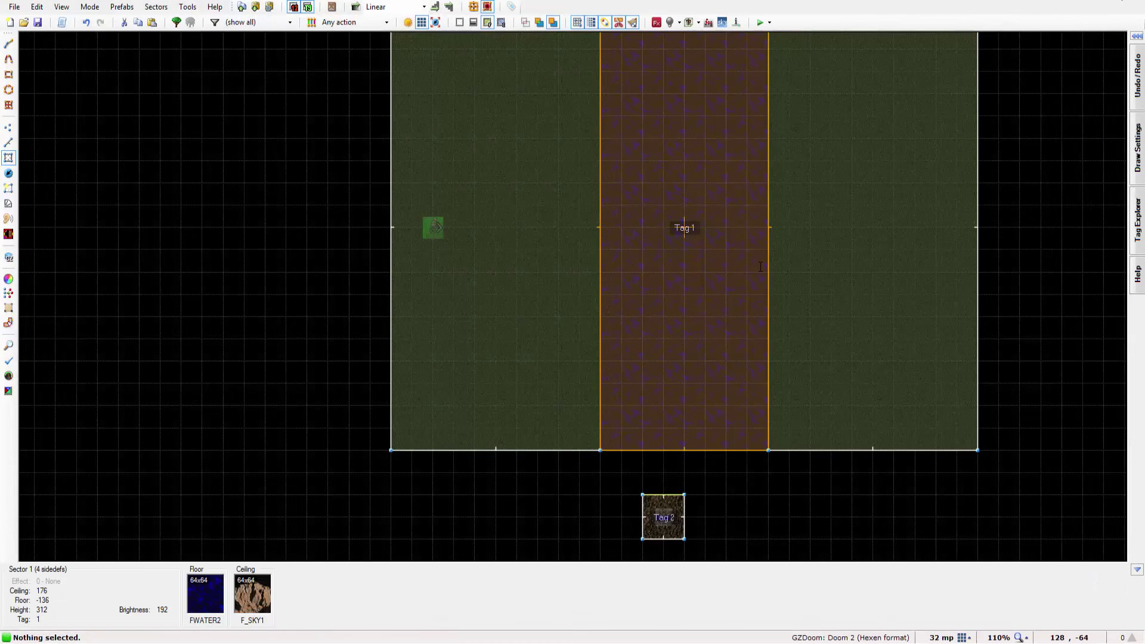
key("F9")
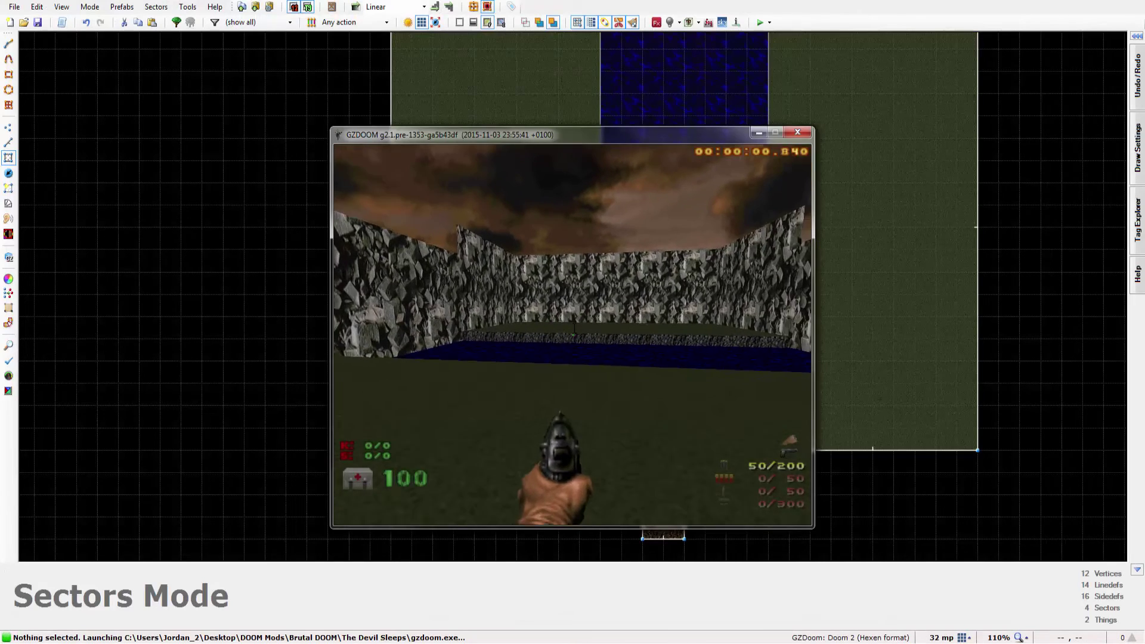
- Swim through the trench, fire a shot underwater and climb out to check the restored colouring, and quit the game test
key("w")
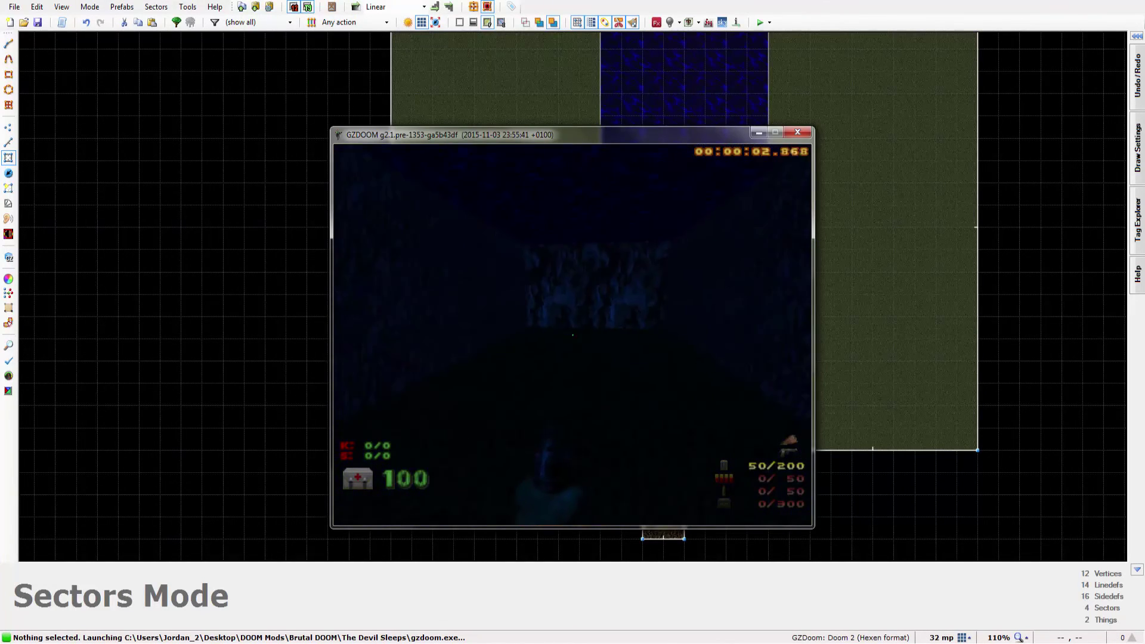
left_click(573, 335)
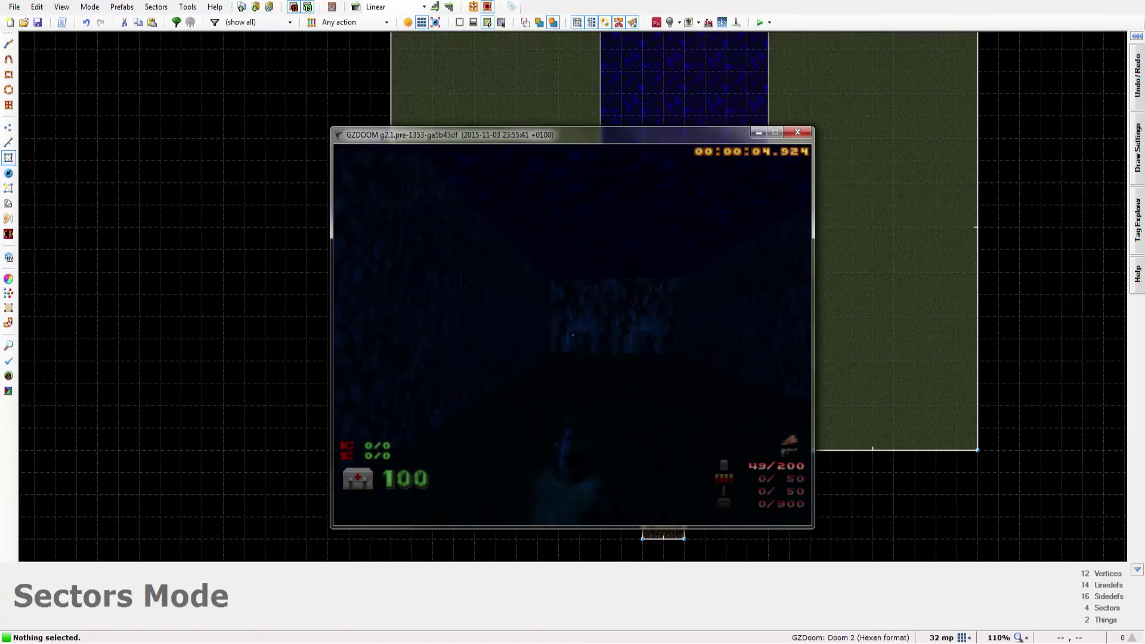
key("w")
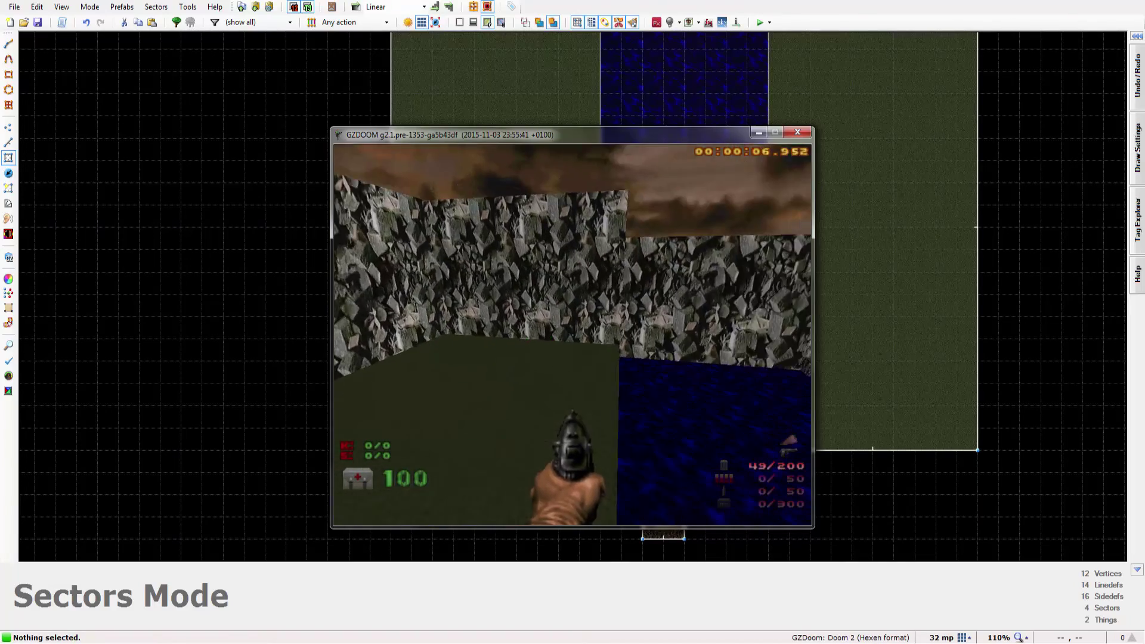
key("w")
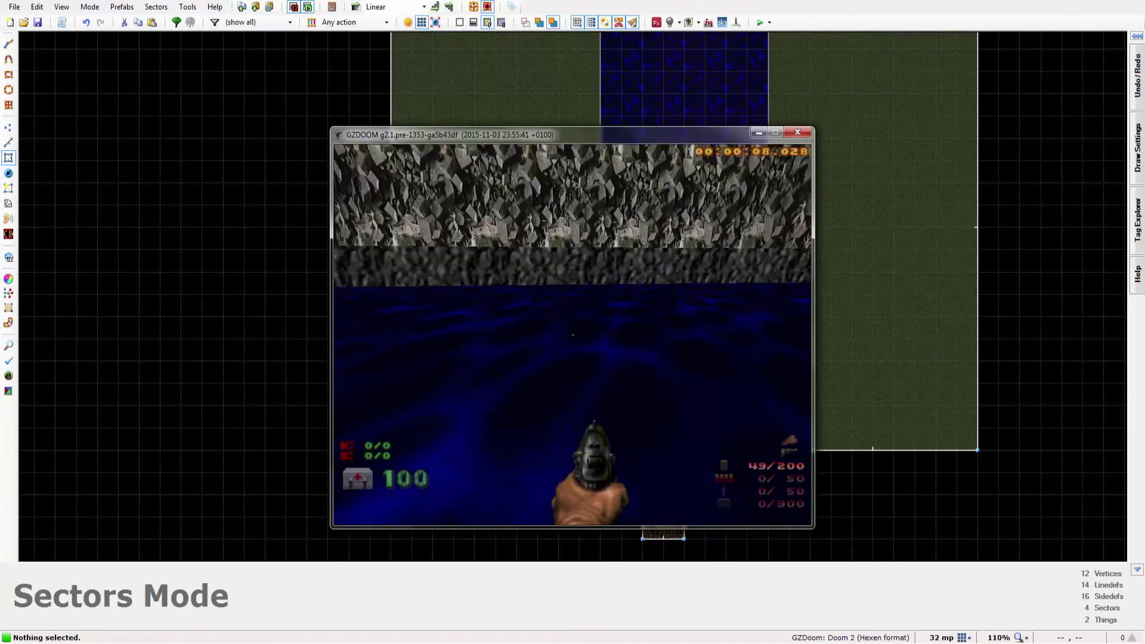
key("w")
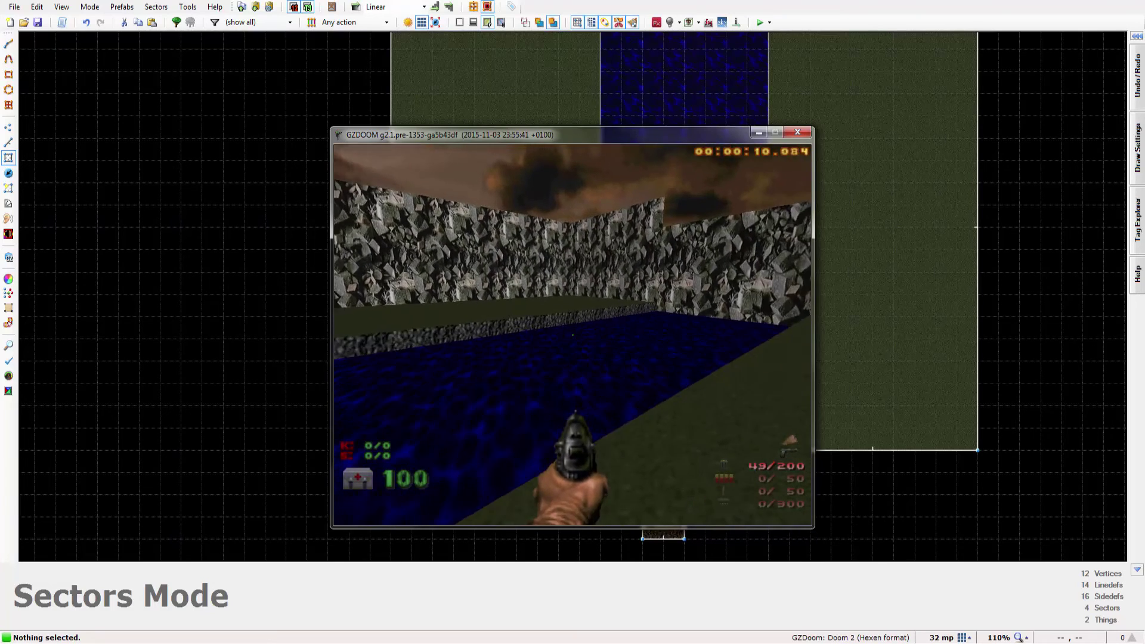
key("Escape")
left_click(427, 387)
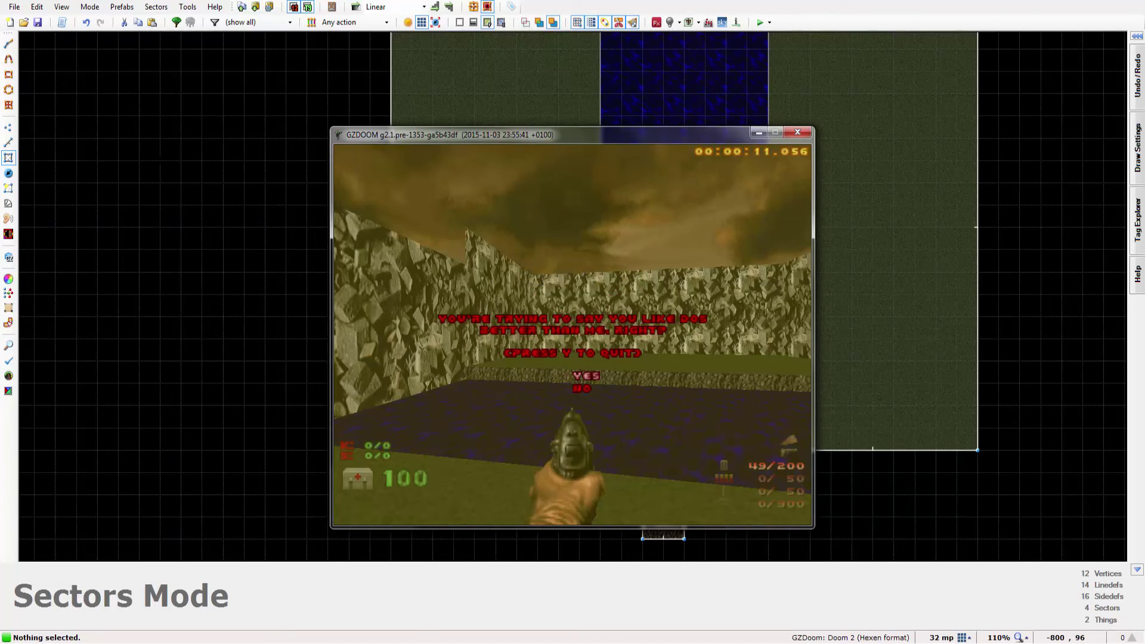
key("y")
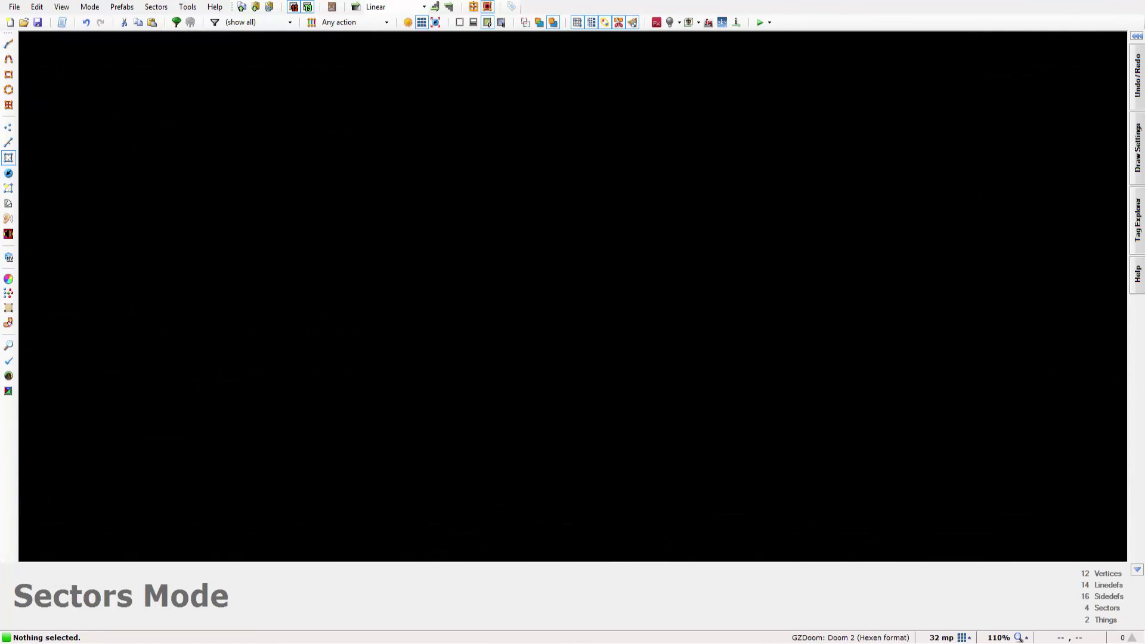
- Look over the trench sector on the 2D map and inspect its walls in the 3D view
key("Right")
key("Up")
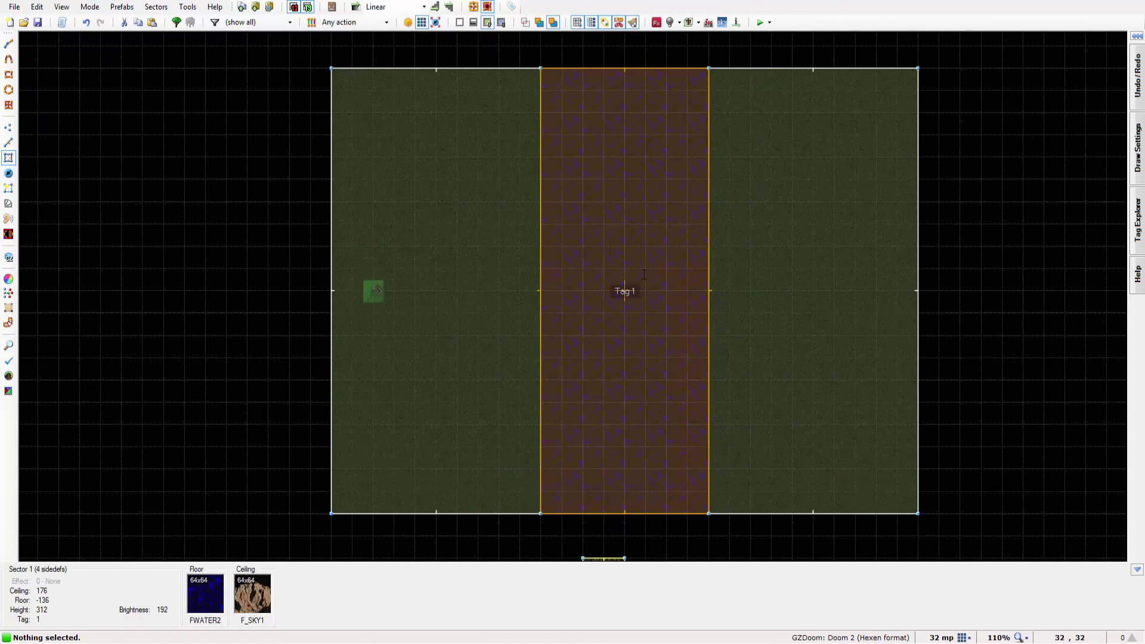
key("Right")
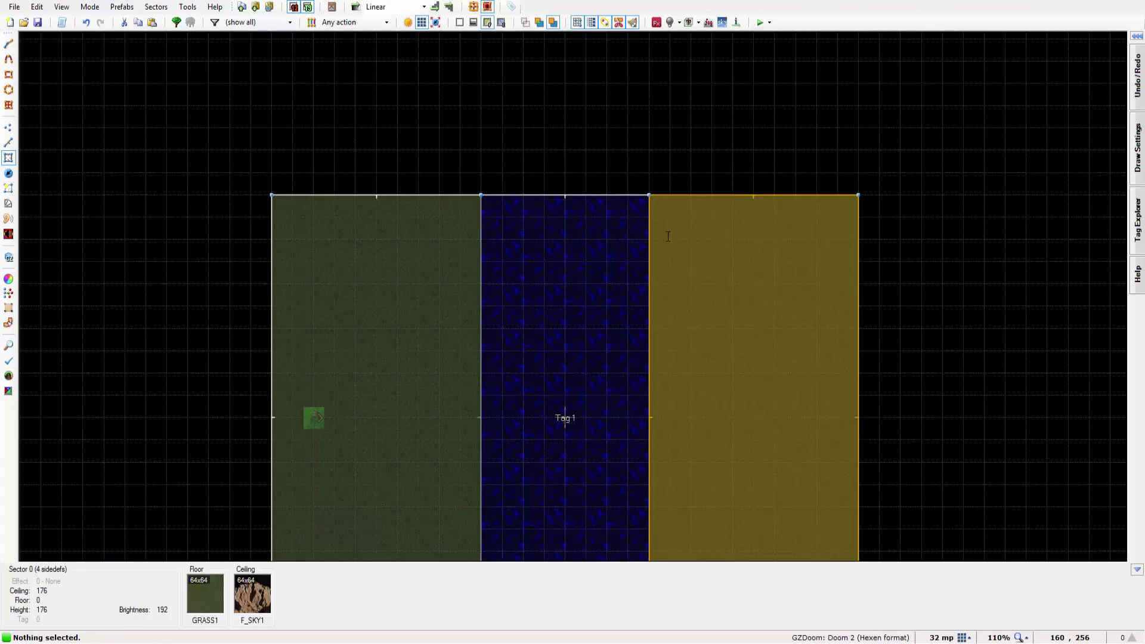
key("Down")
key("Down")
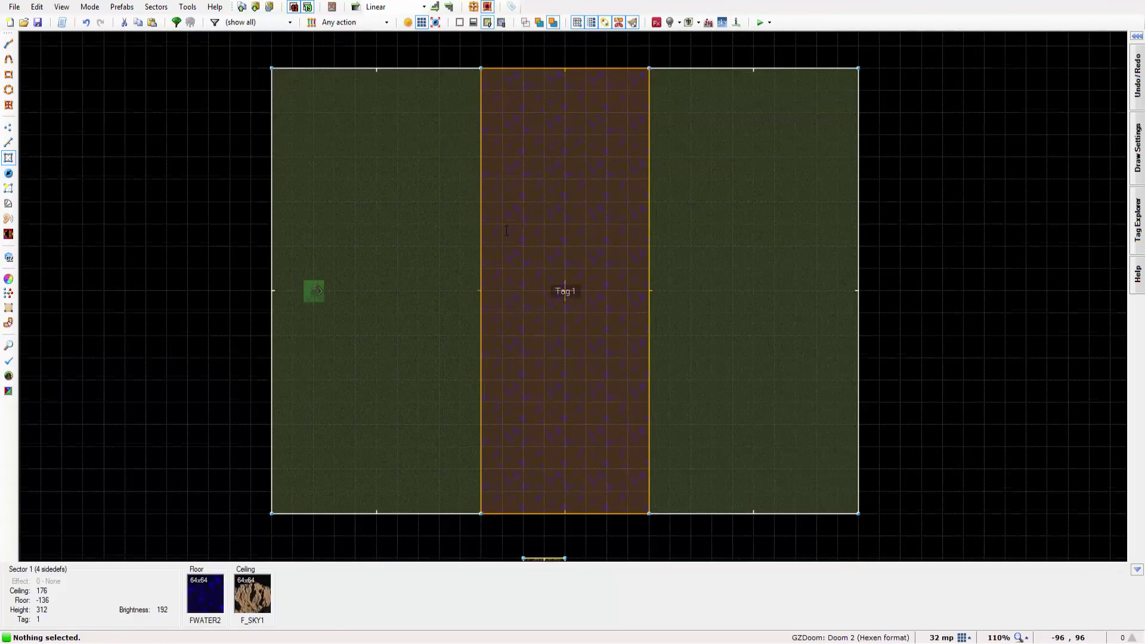
key("q")
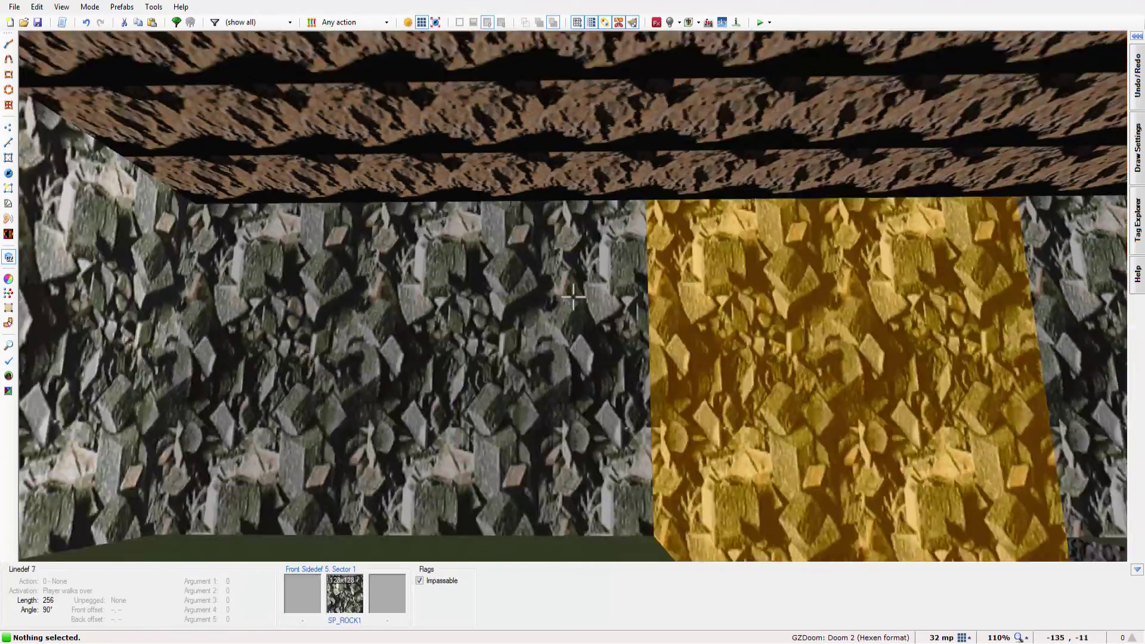
key("e")
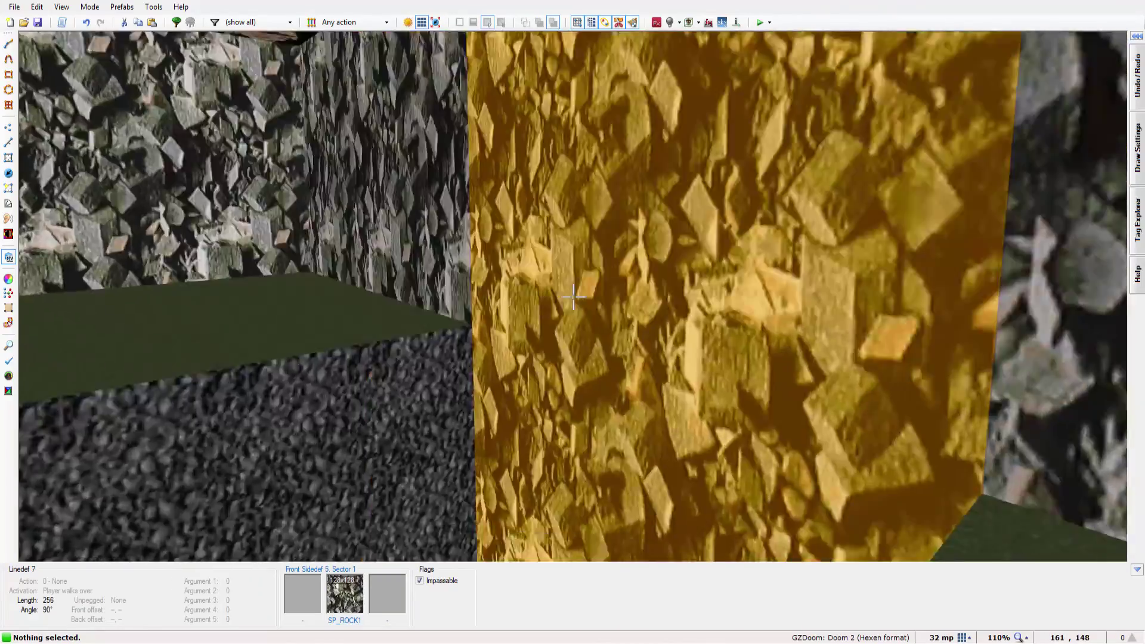